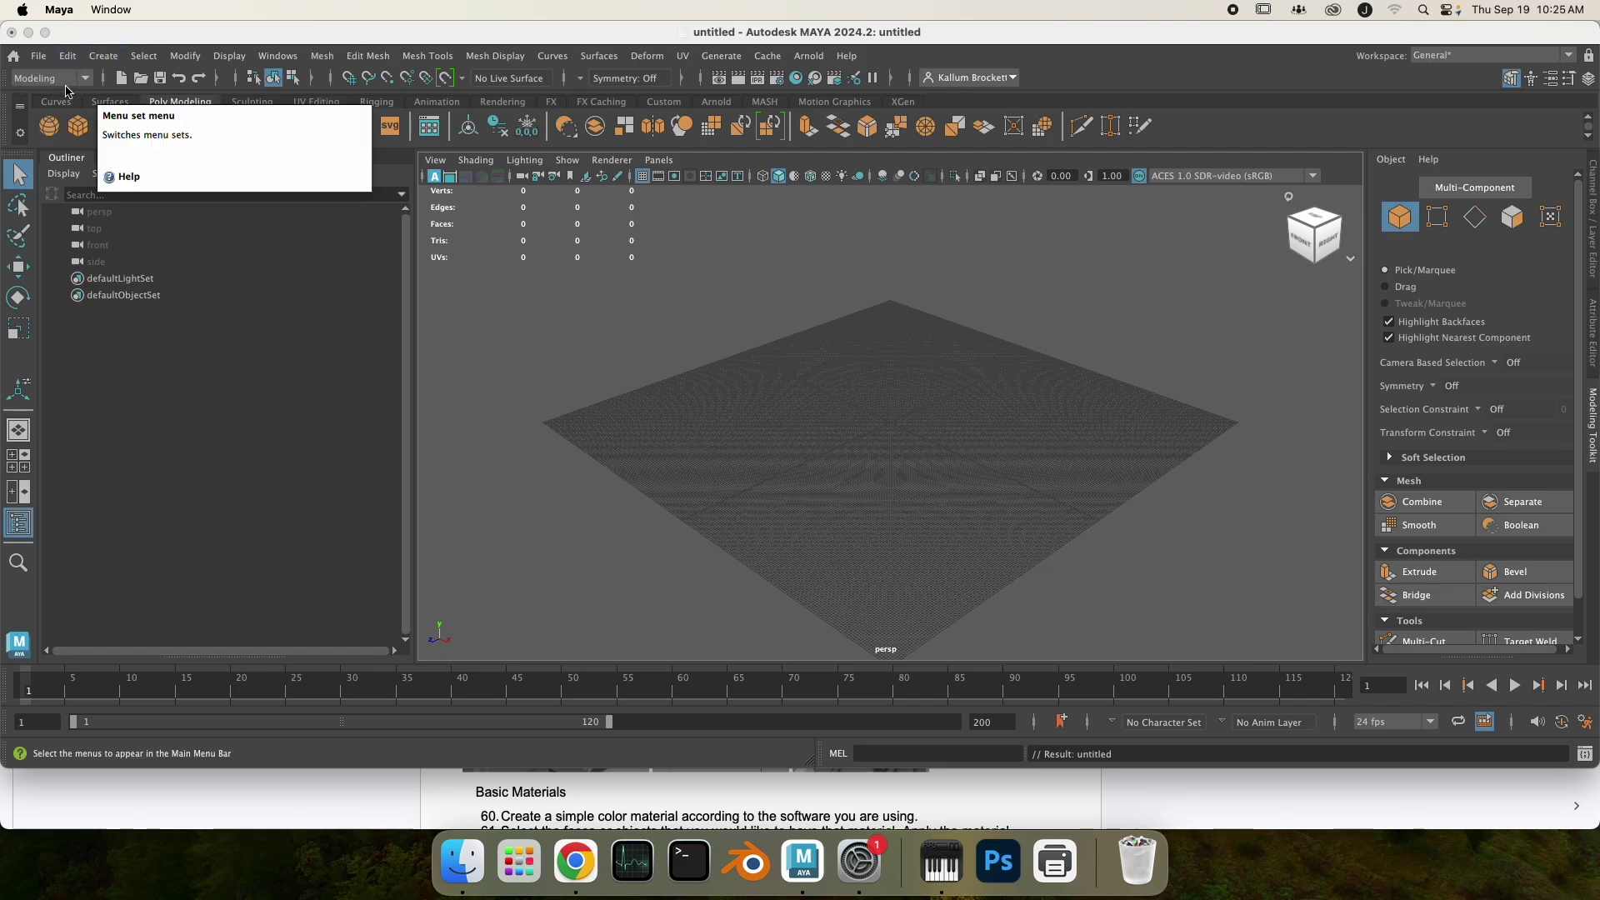
Step: Pick the Pencil Curve Tool from the Curves shelf and draw a test curve across the grid
click(56, 101)
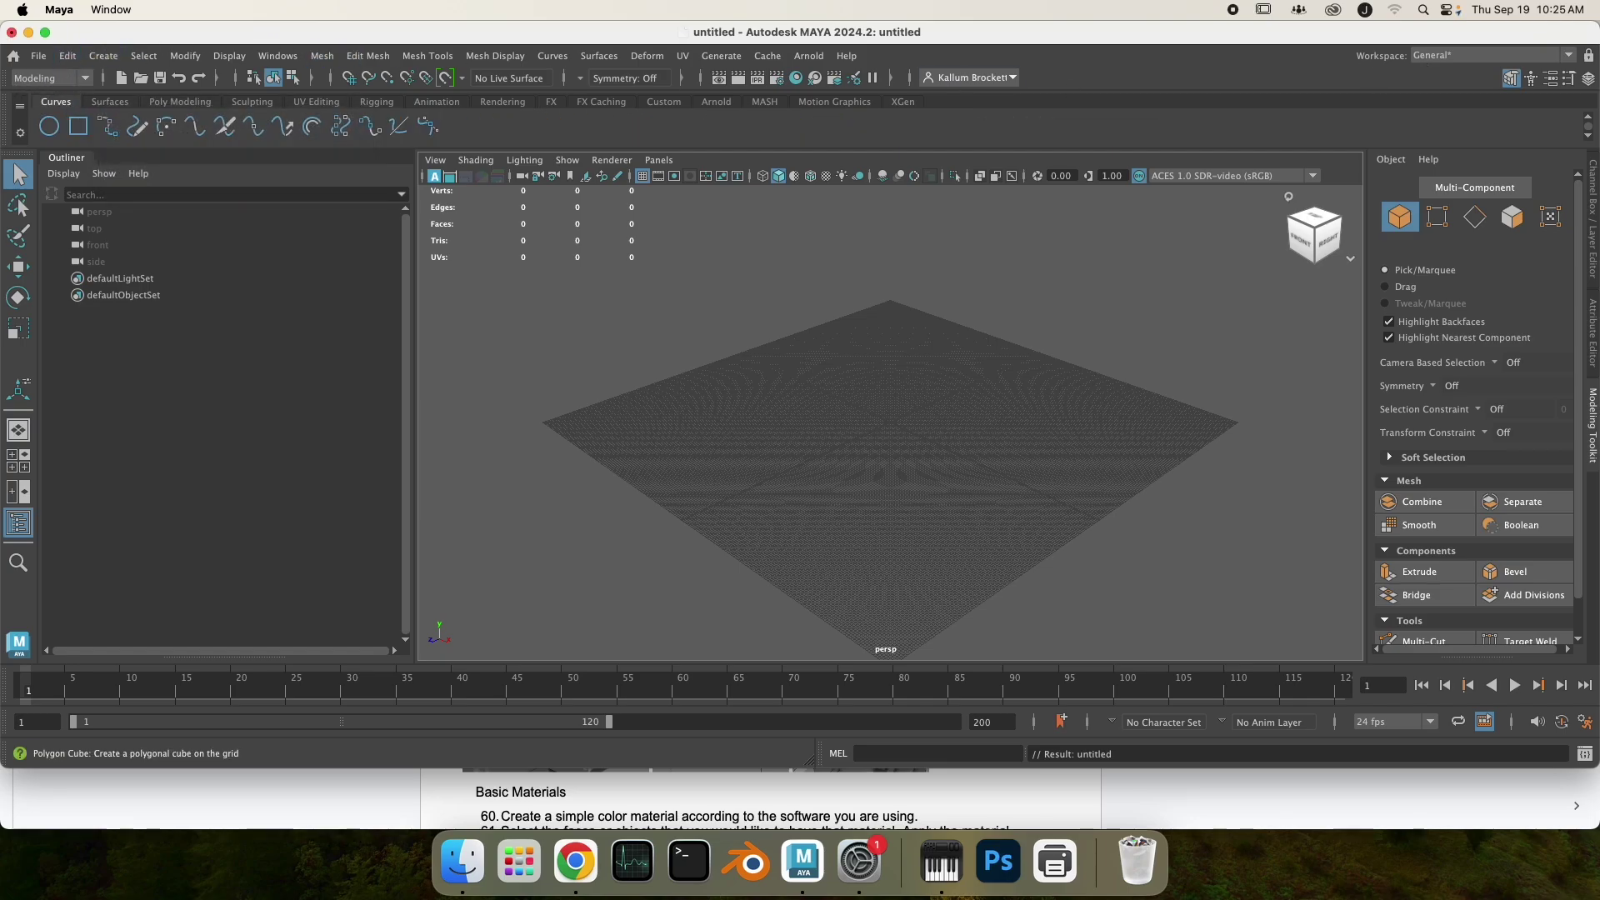
click(135, 127)
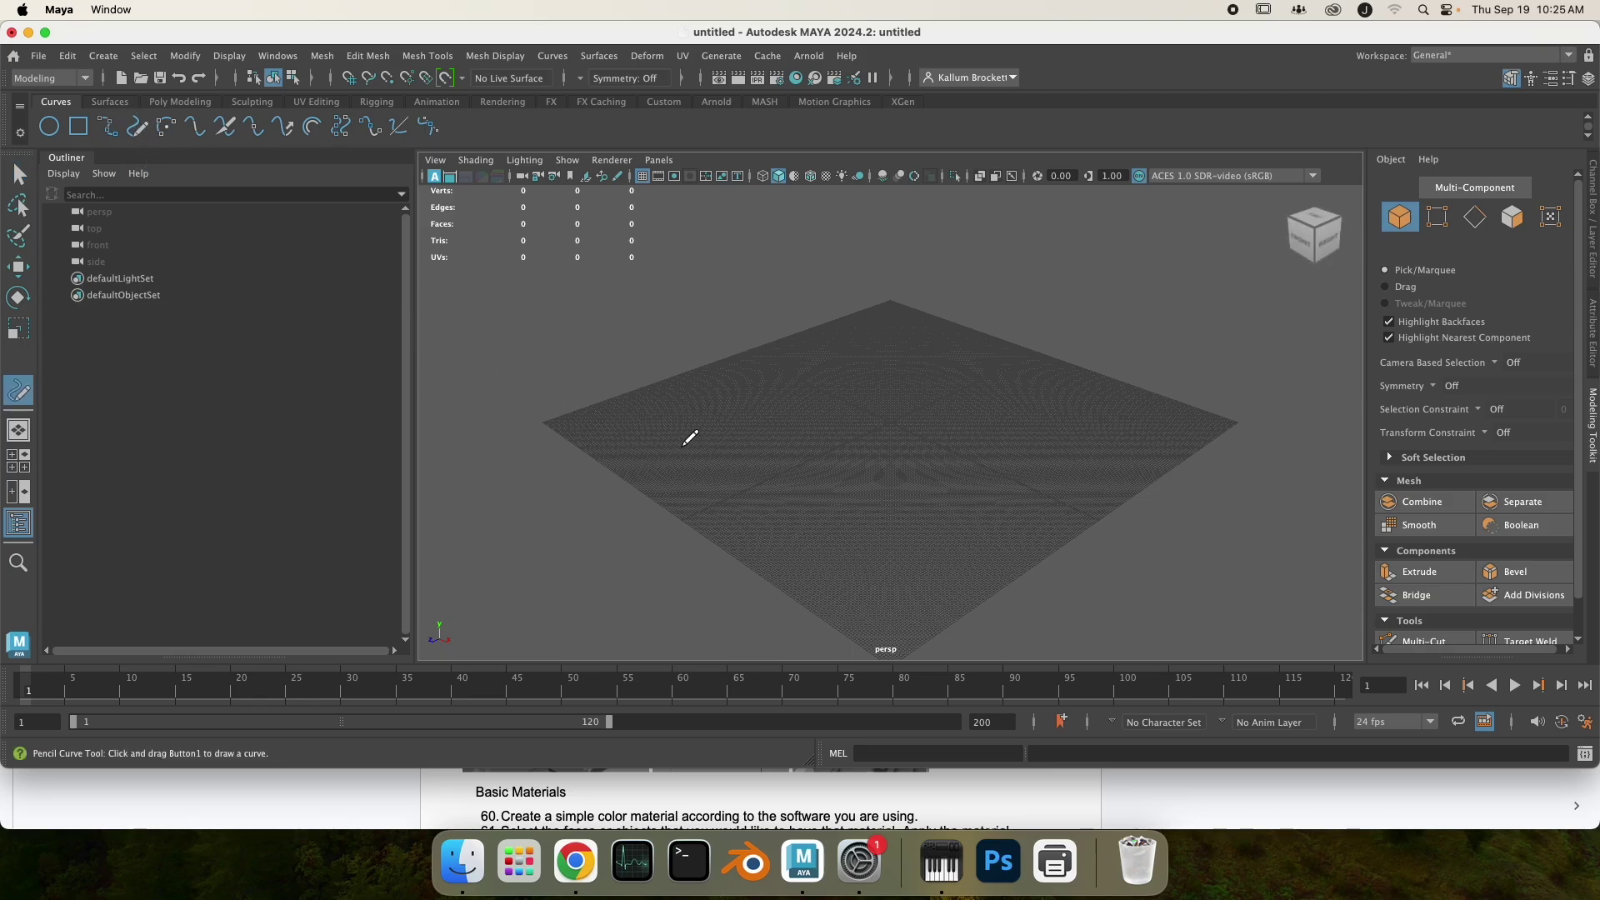
mouse_move(699, 437)
mouse_down()
mouse_move(752, 390)
mouse_move(920, 488)
mouse_move(1044, 427)
mouse_up()
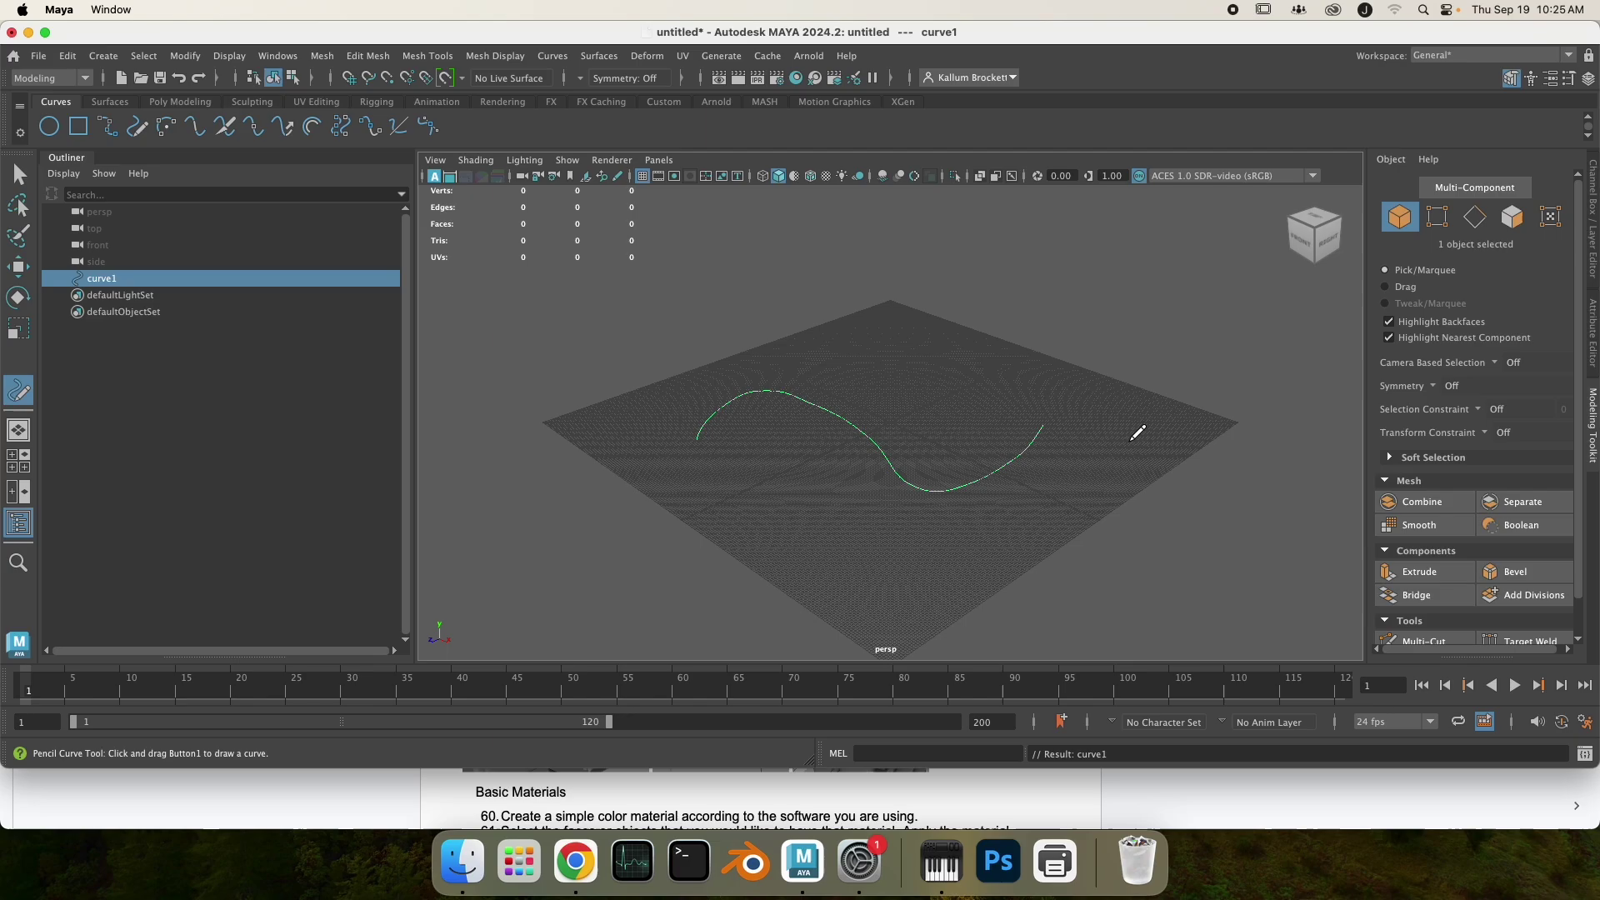
alt+drag(1171, 500, 1193, 550)
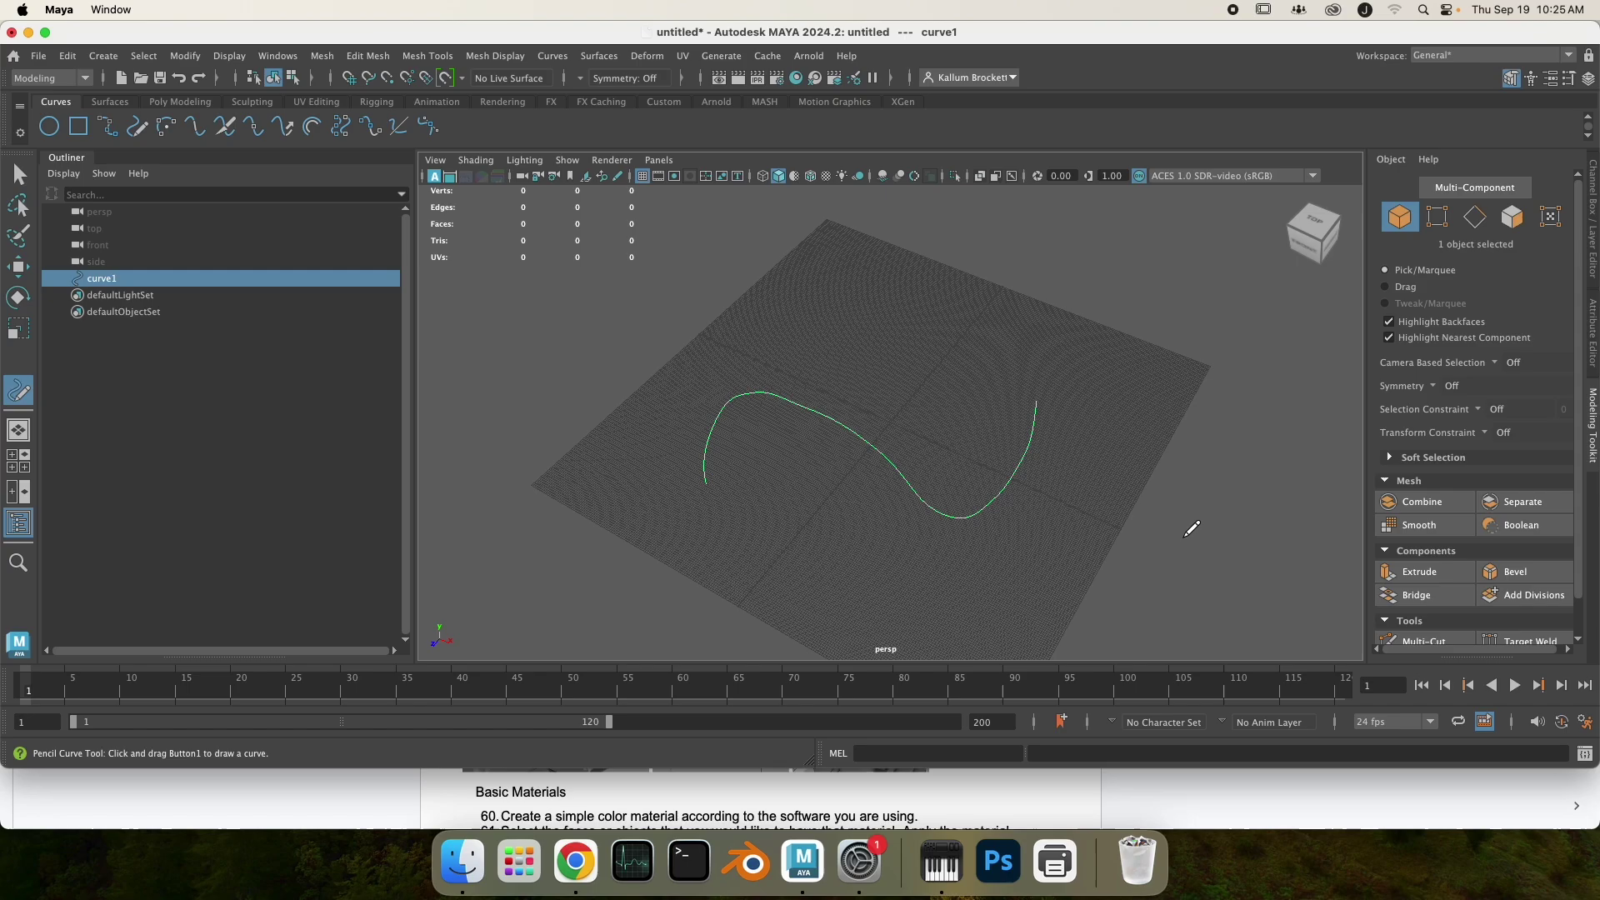
Step: Undo the test curve and maximize the front orthographic view
key(super+z)
key(space)
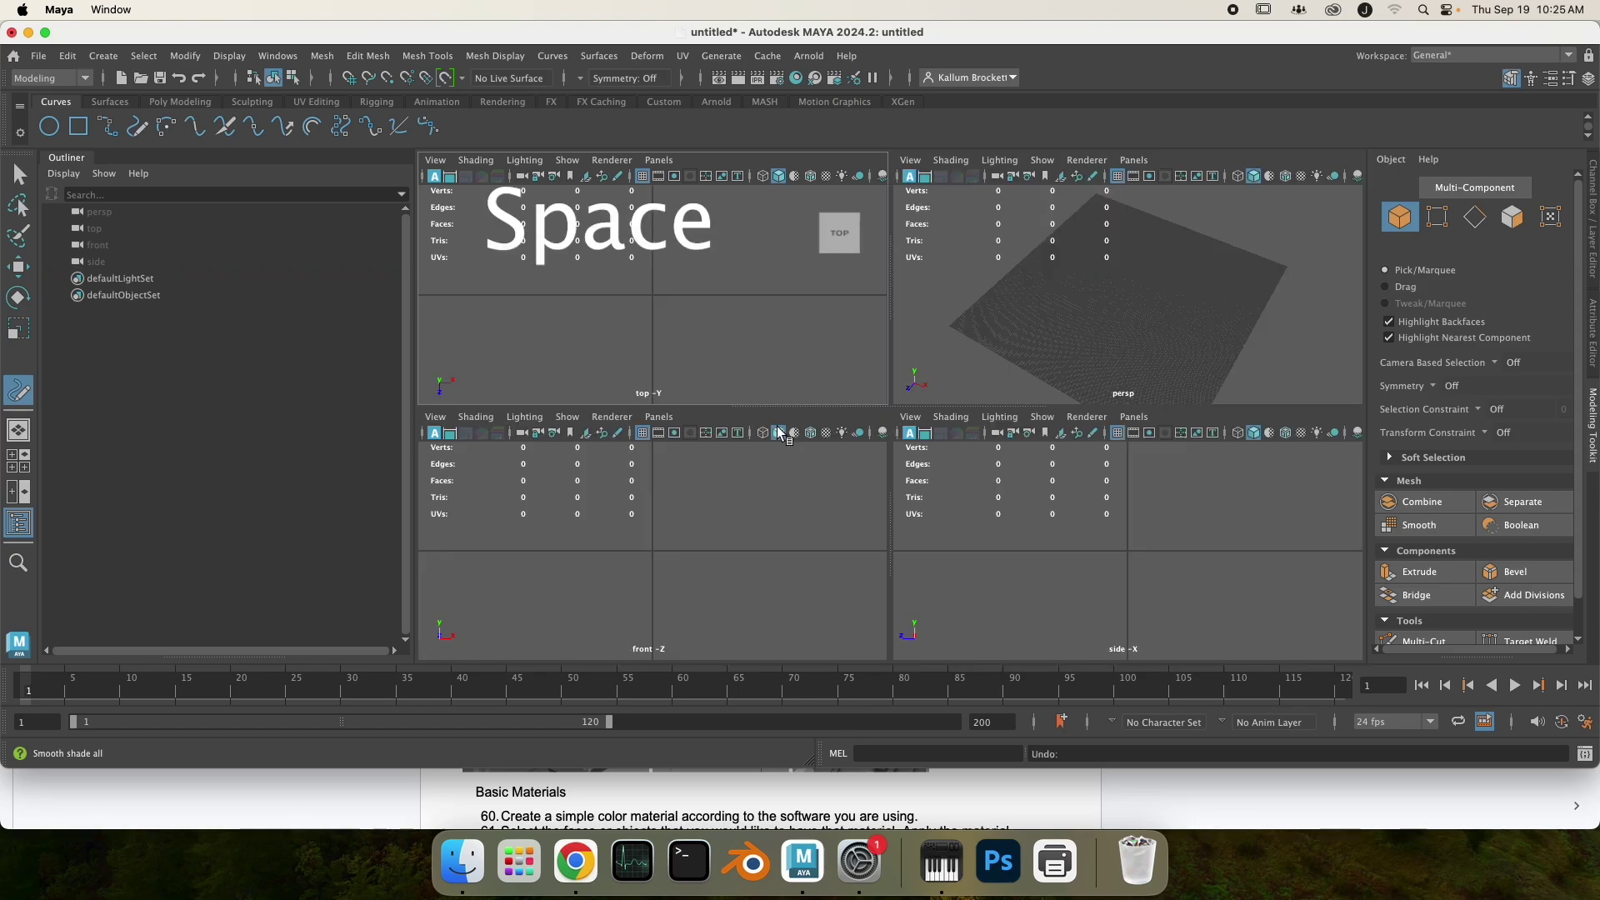
key(space)
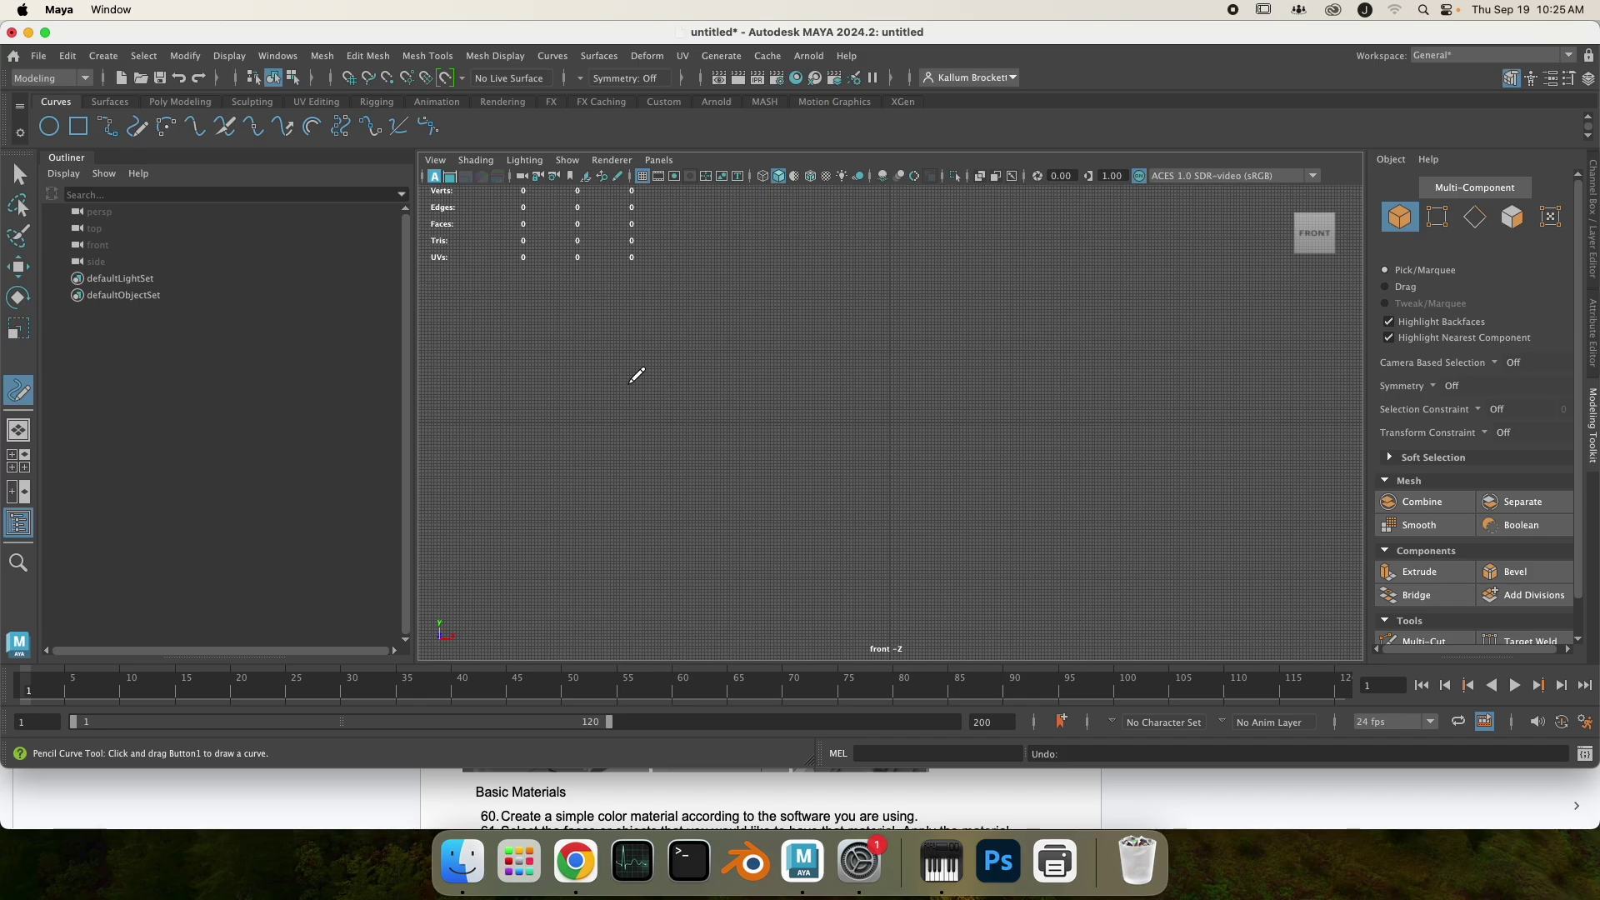
Step: Draw two freehand arching curves in the front view, then view them in perspective
mouse_move(635, 421)
mouse_down()
mouse_move(649, 359)
mouse_move(754, 369)
mouse_move(866, 330)
mouse_move(1067, 363)
mouse_move(1108, 423)
mouse_up()
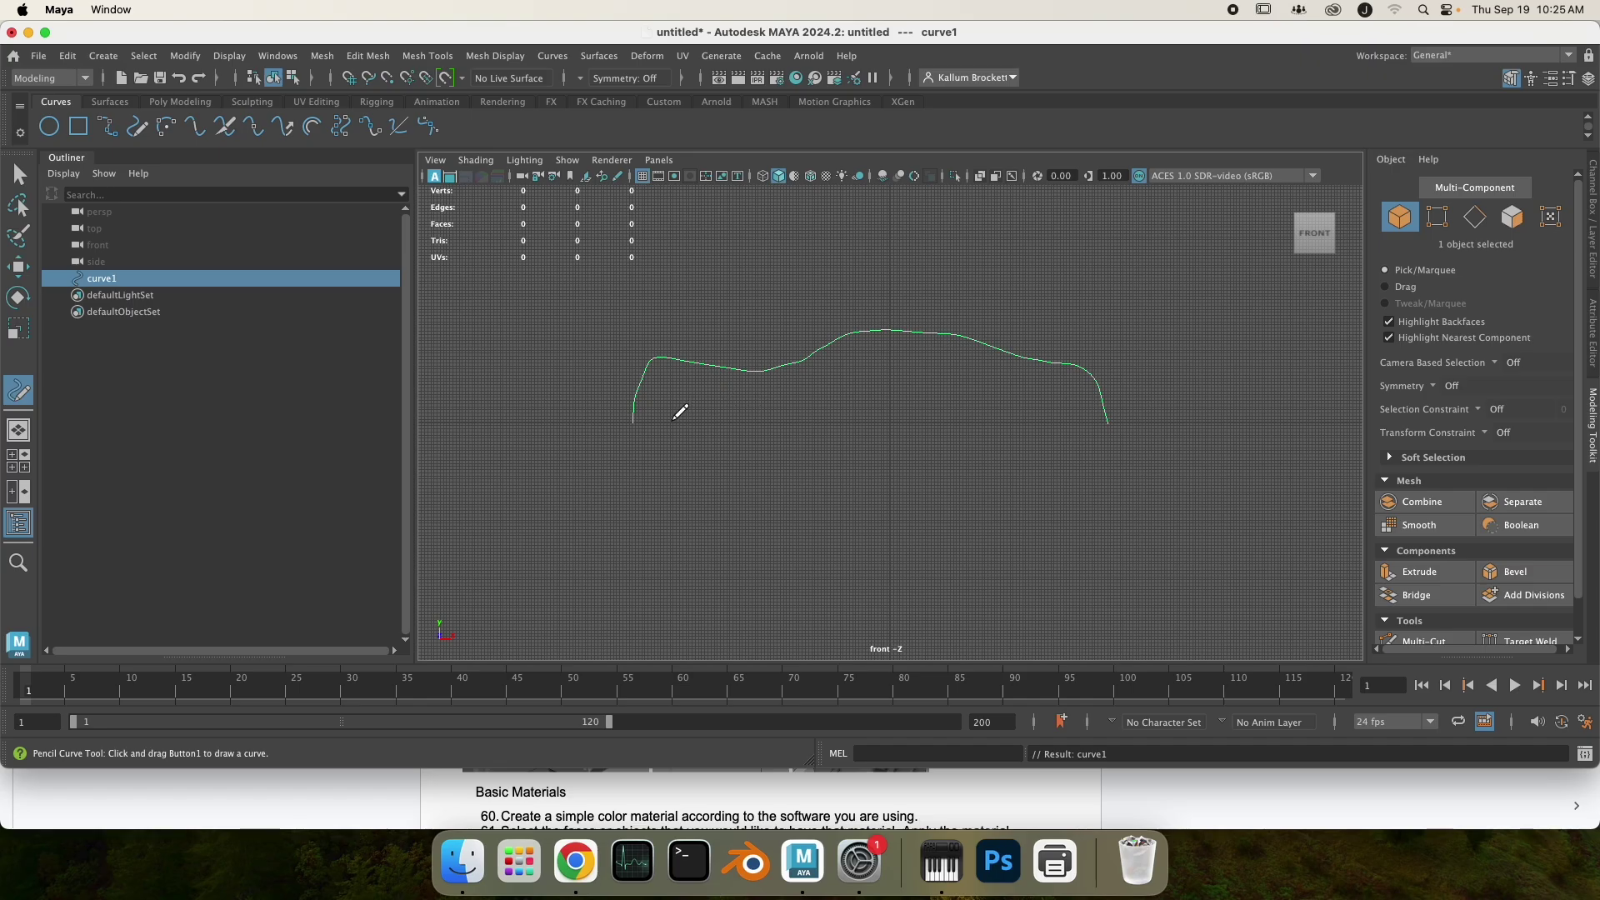
mouse_move(673, 419)
mouse_down()
mouse_move(705, 367)
mouse_move(736, 353)
mouse_move(906, 356)
mouse_move(1070, 378)
mouse_move(1080, 421)
mouse_up()
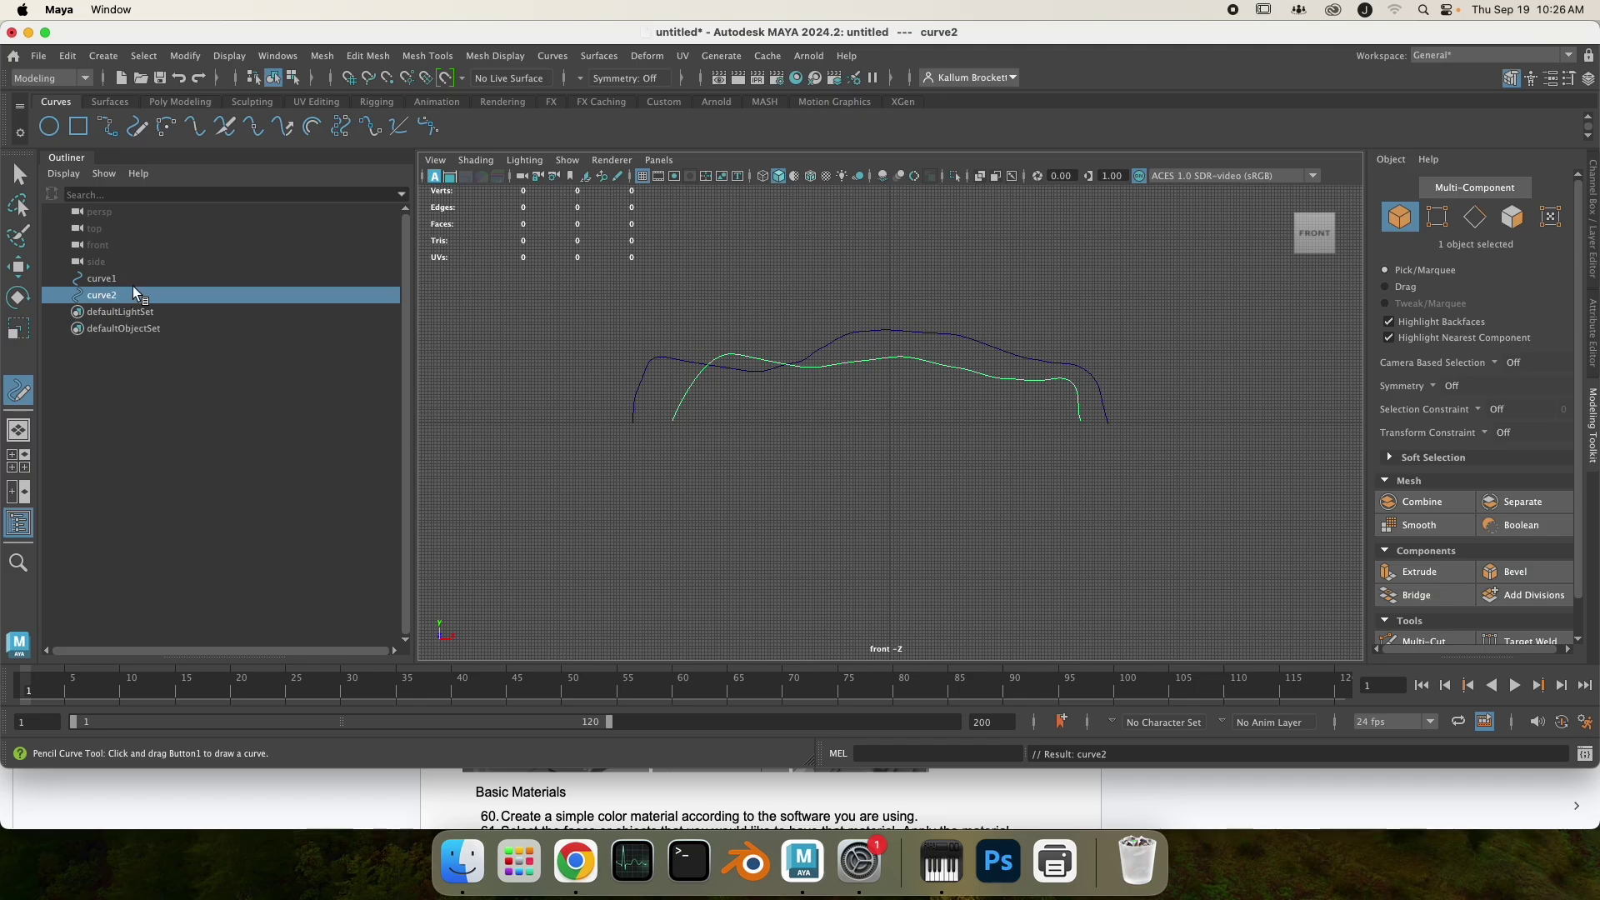
key(space)
key(space)
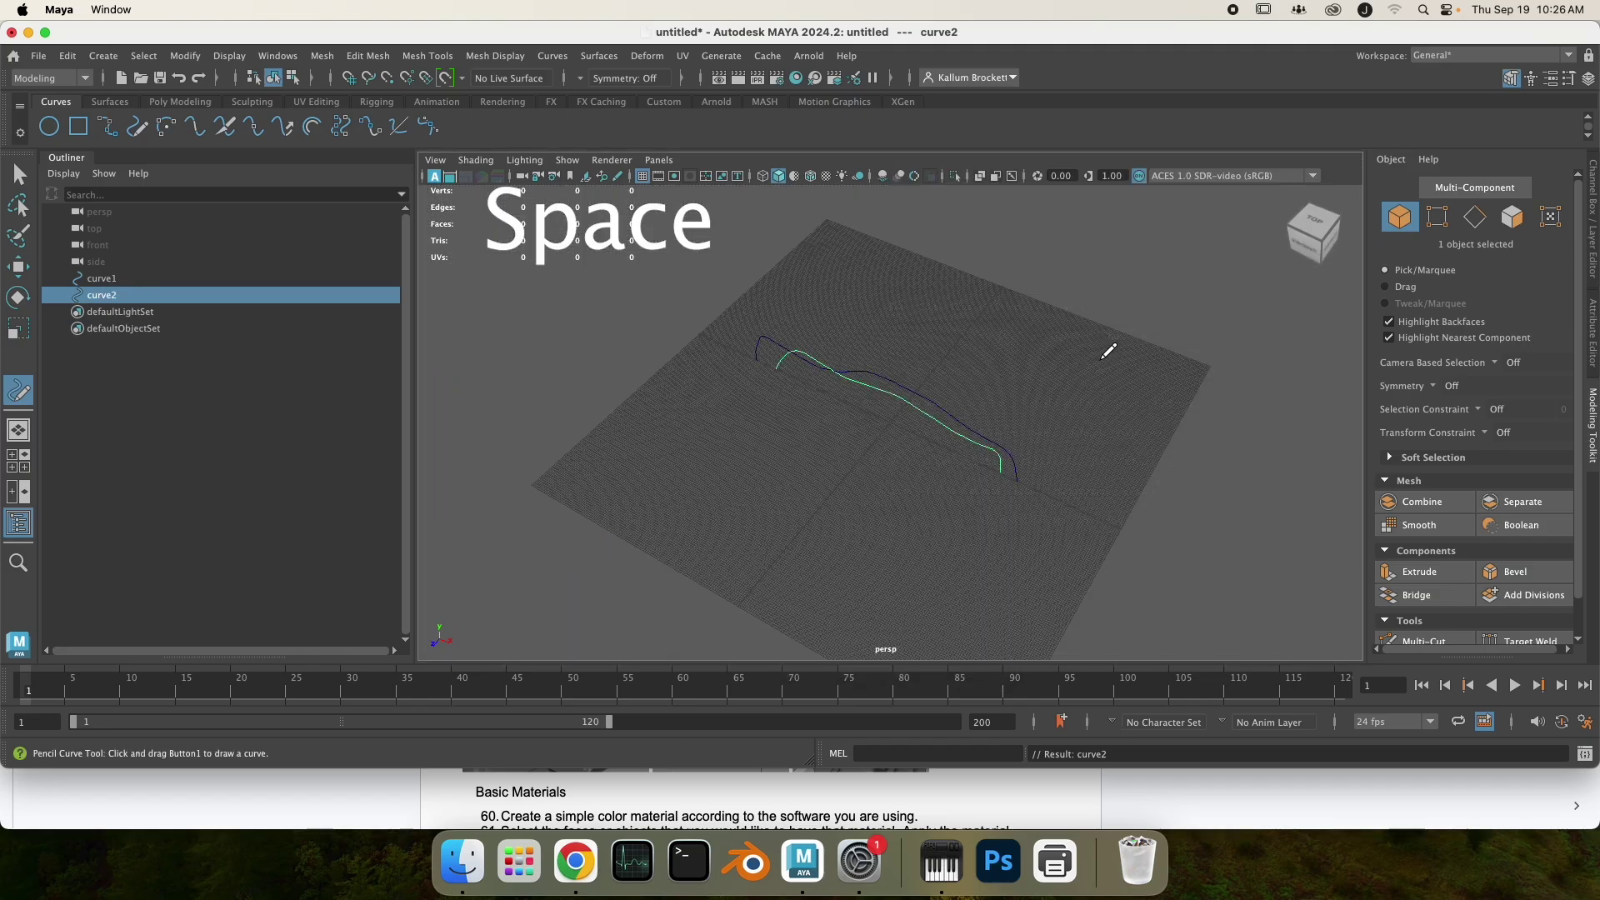
alt+drag(1139, 439, 1126, 403)
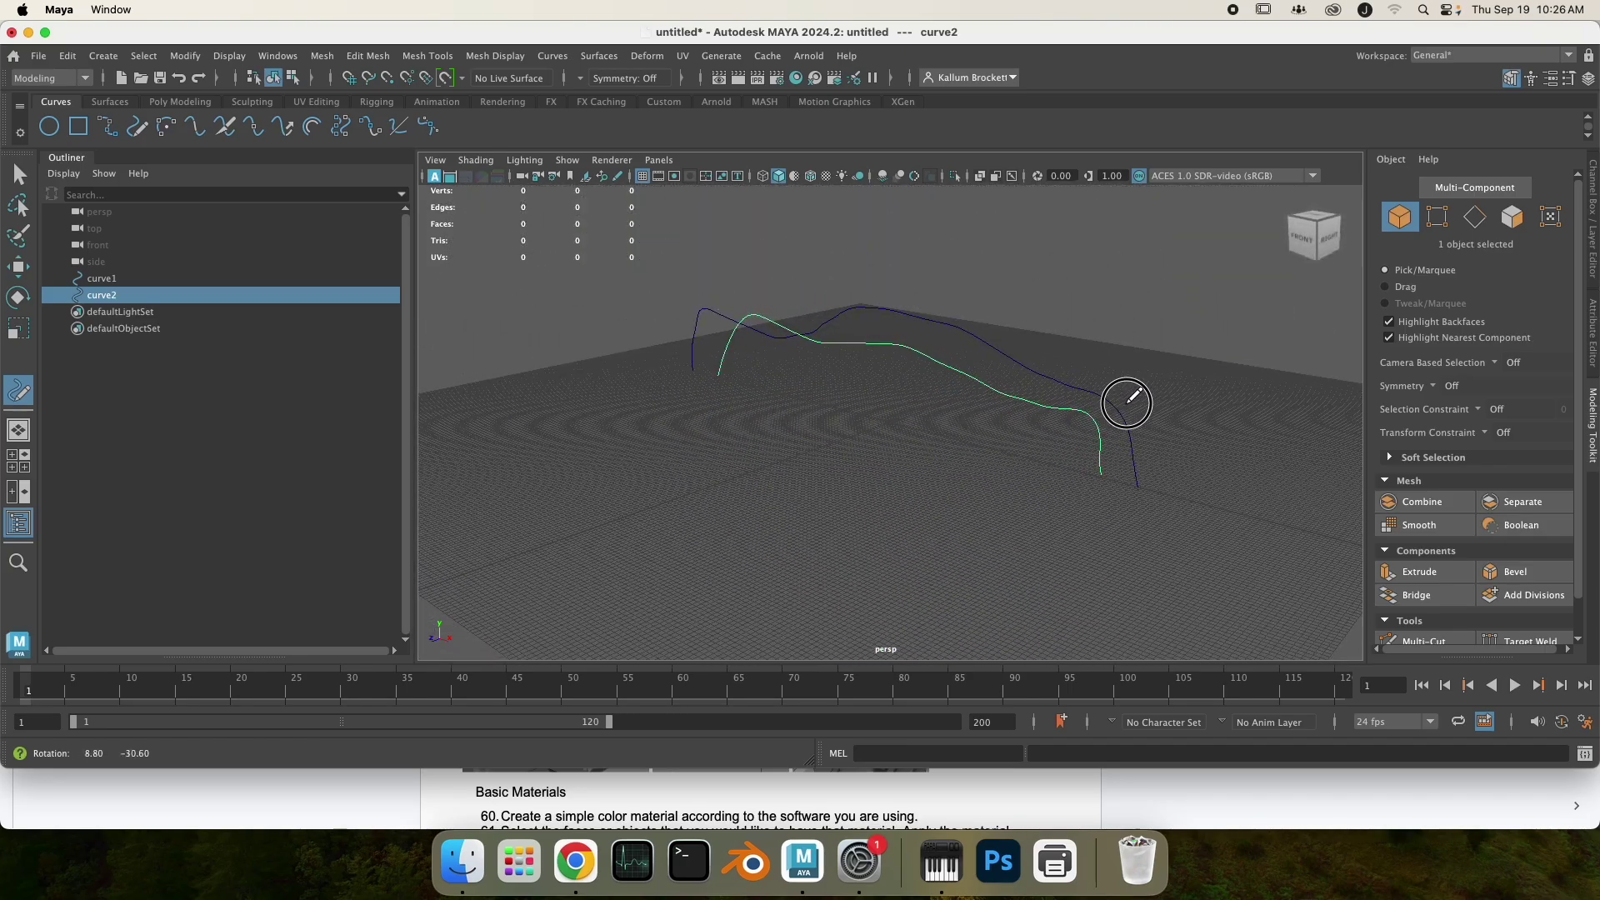
Step: Move curve1 back about 2 units along Z and shift curve2 along Z to separate them
click(101, 279)
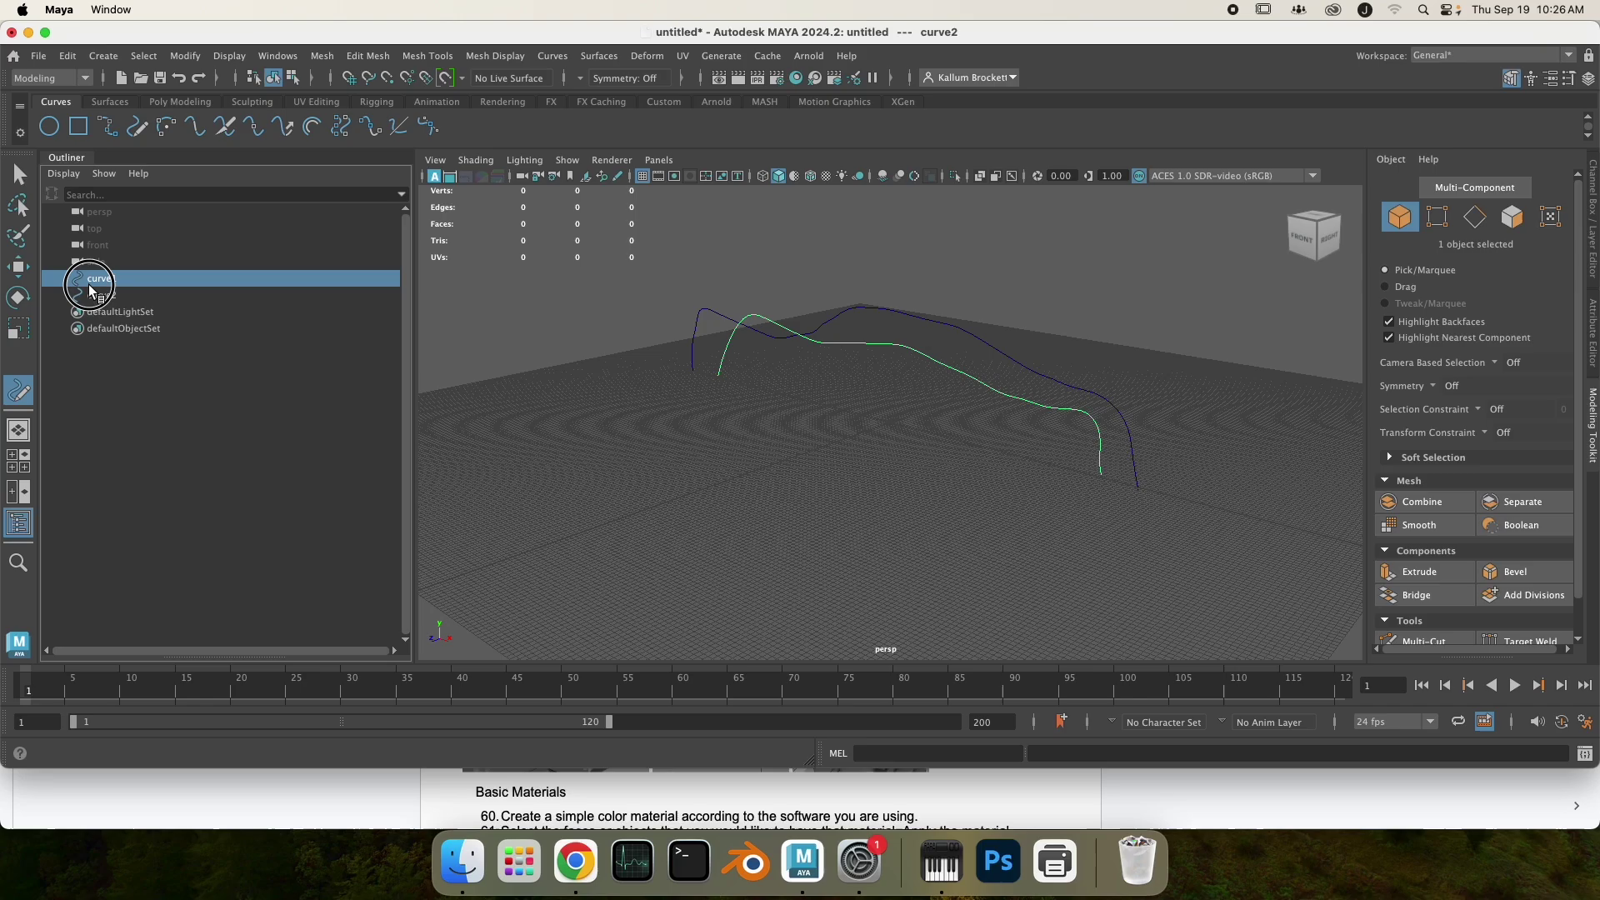
key(w)
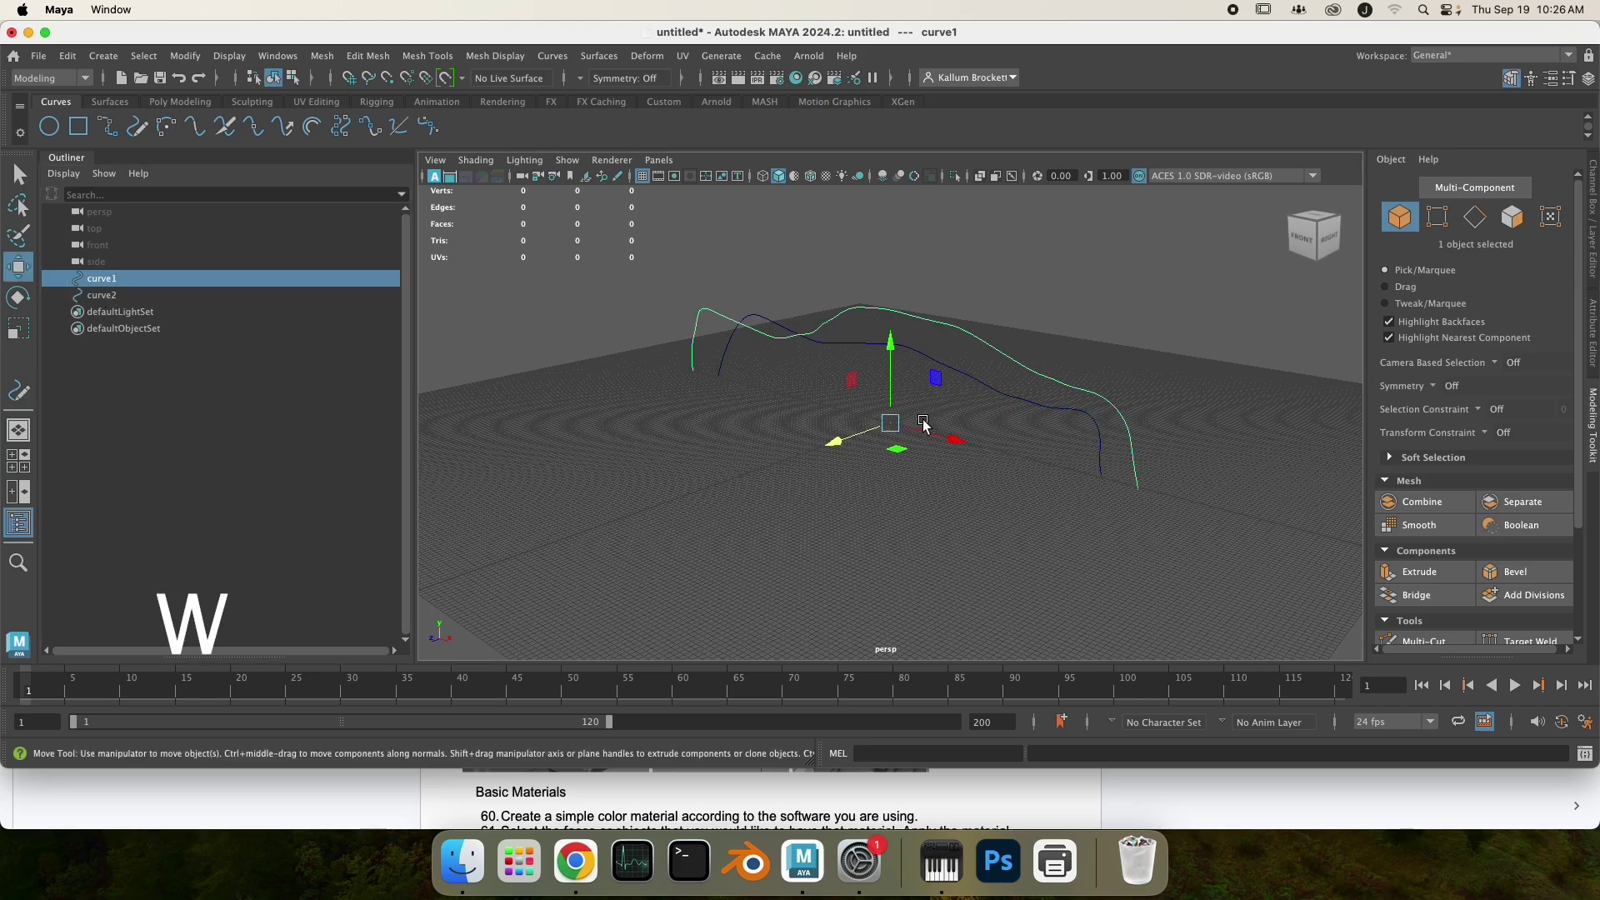
drag(834, 437, 888, 438)
click(125, 295)
alt+drag(1052, 522, 1164, 531)
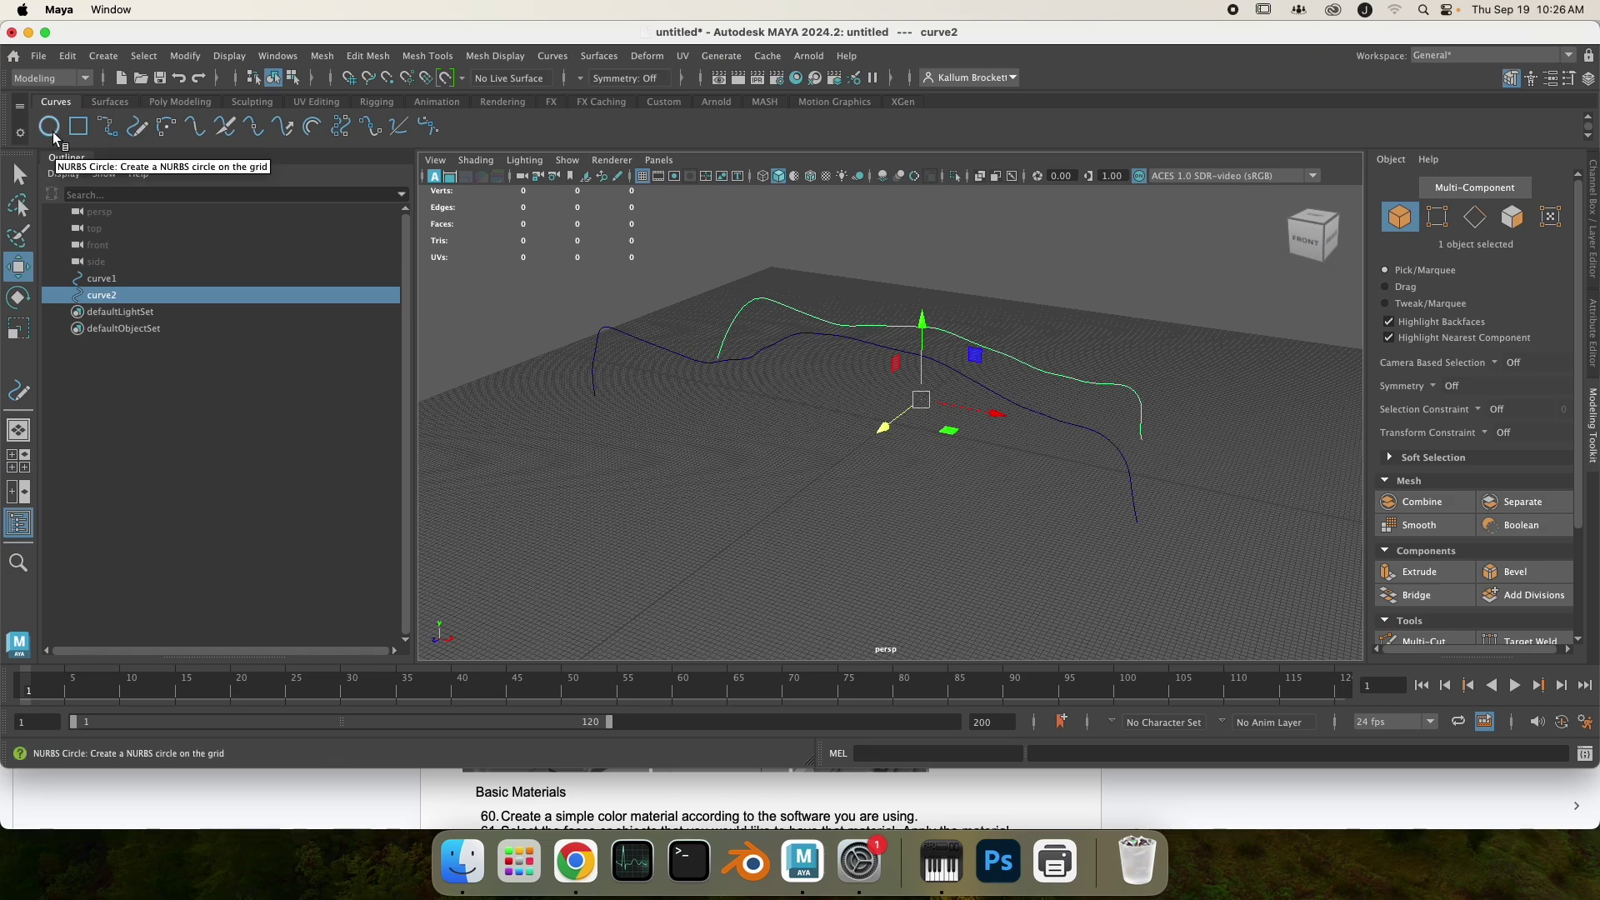
Step: Create a polygon cylinder with radius 0.1 and height 0.25
click(121, 100)
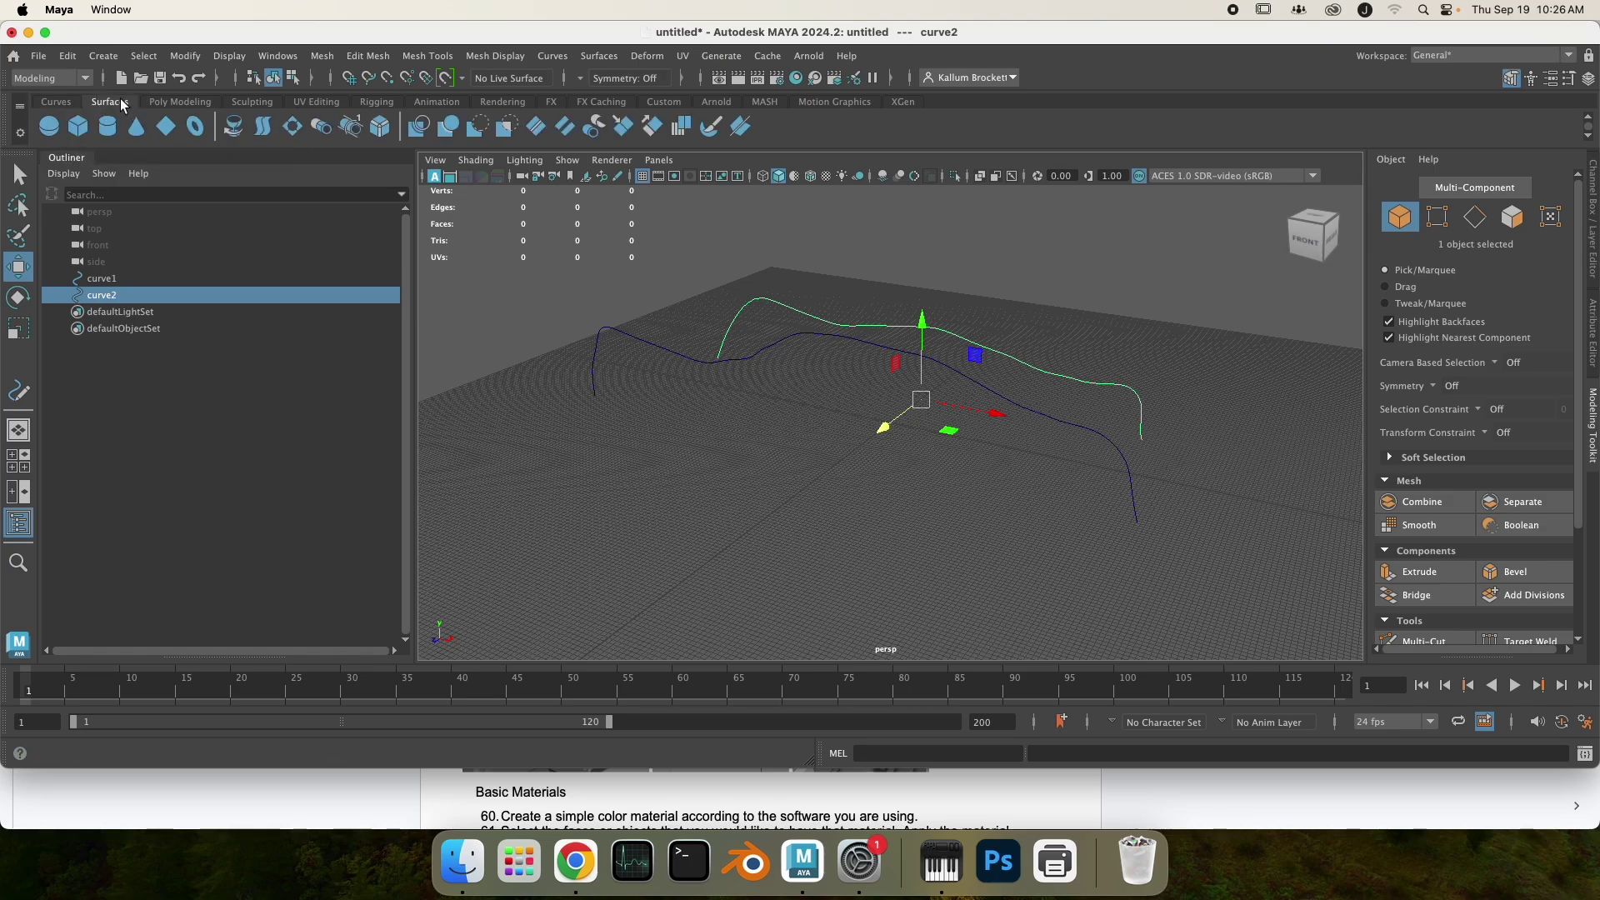
click(164, 101)
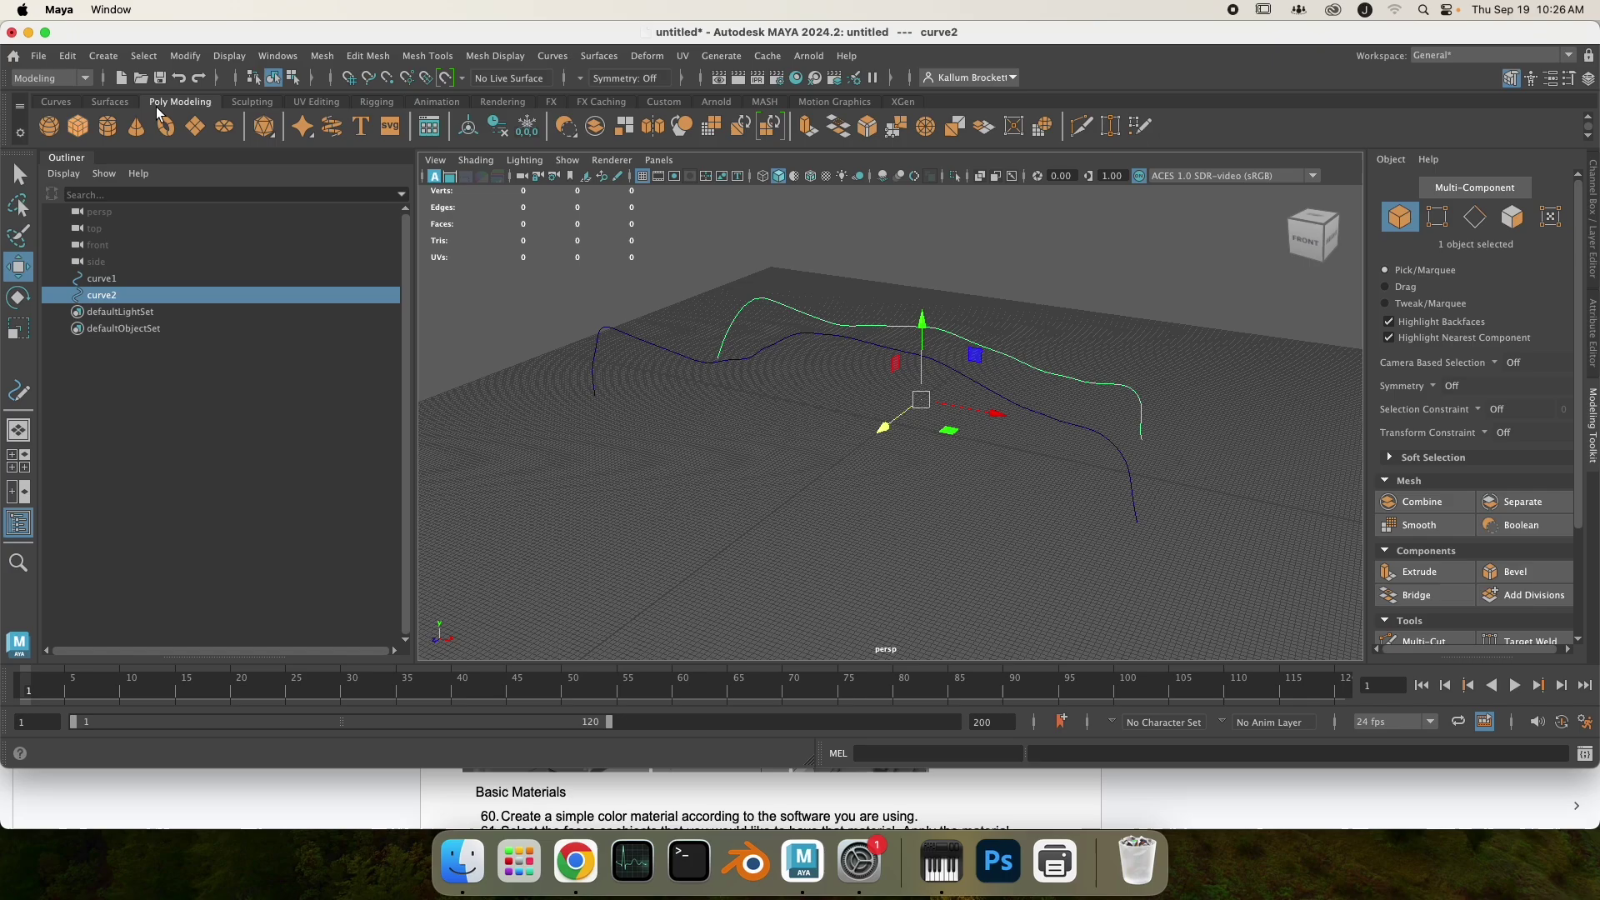
click(107, 132)
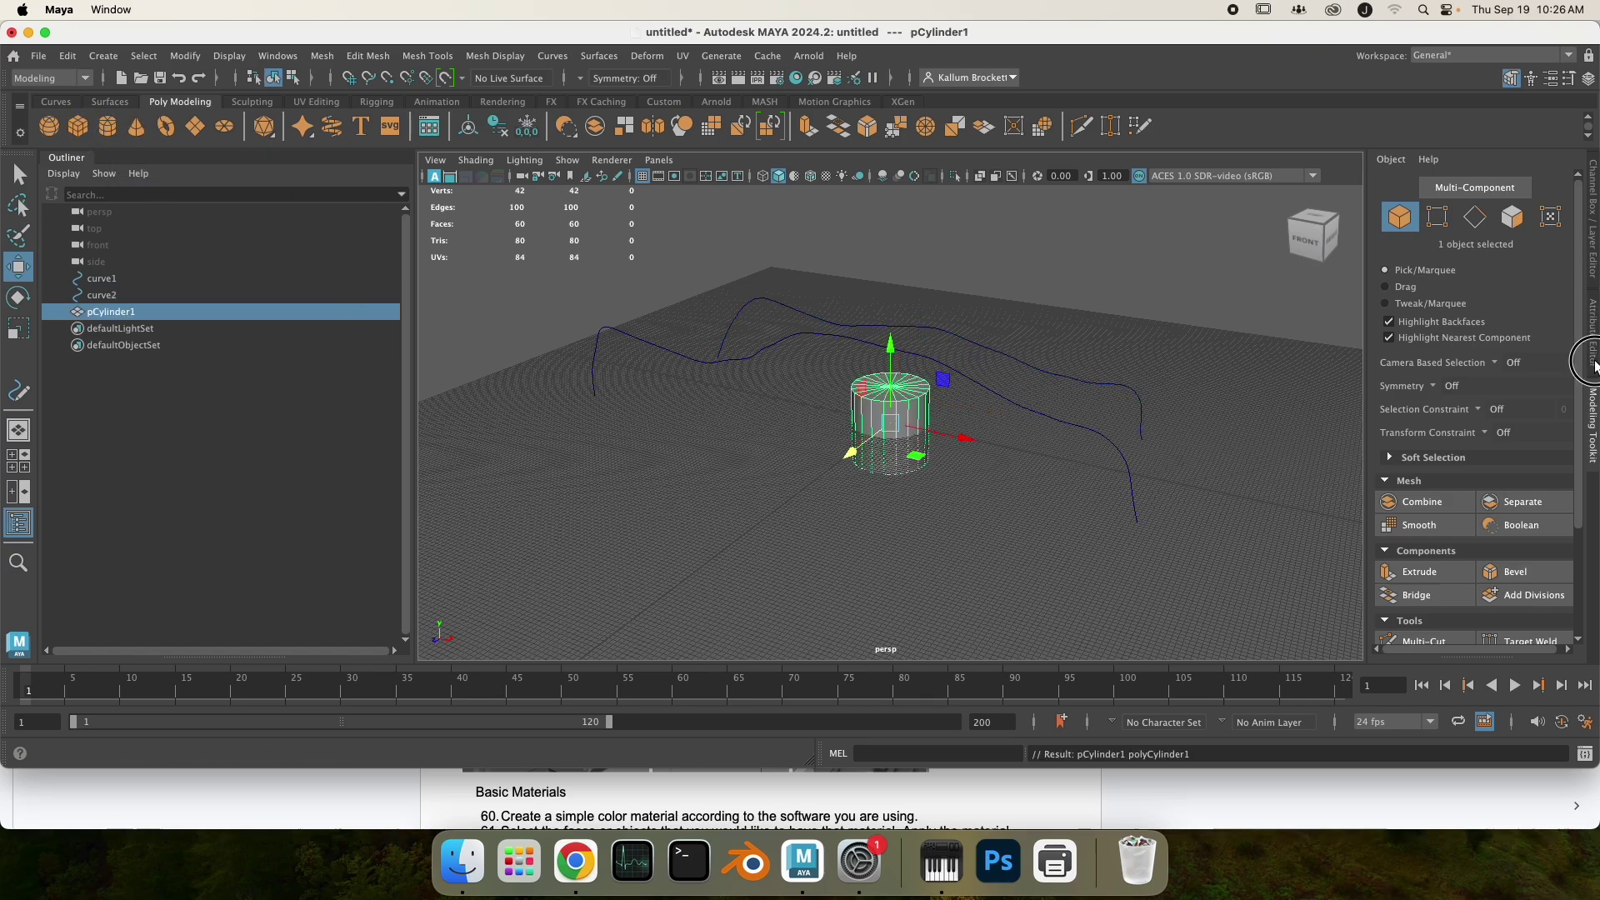
click(1592, 350)
click(1363, 194)
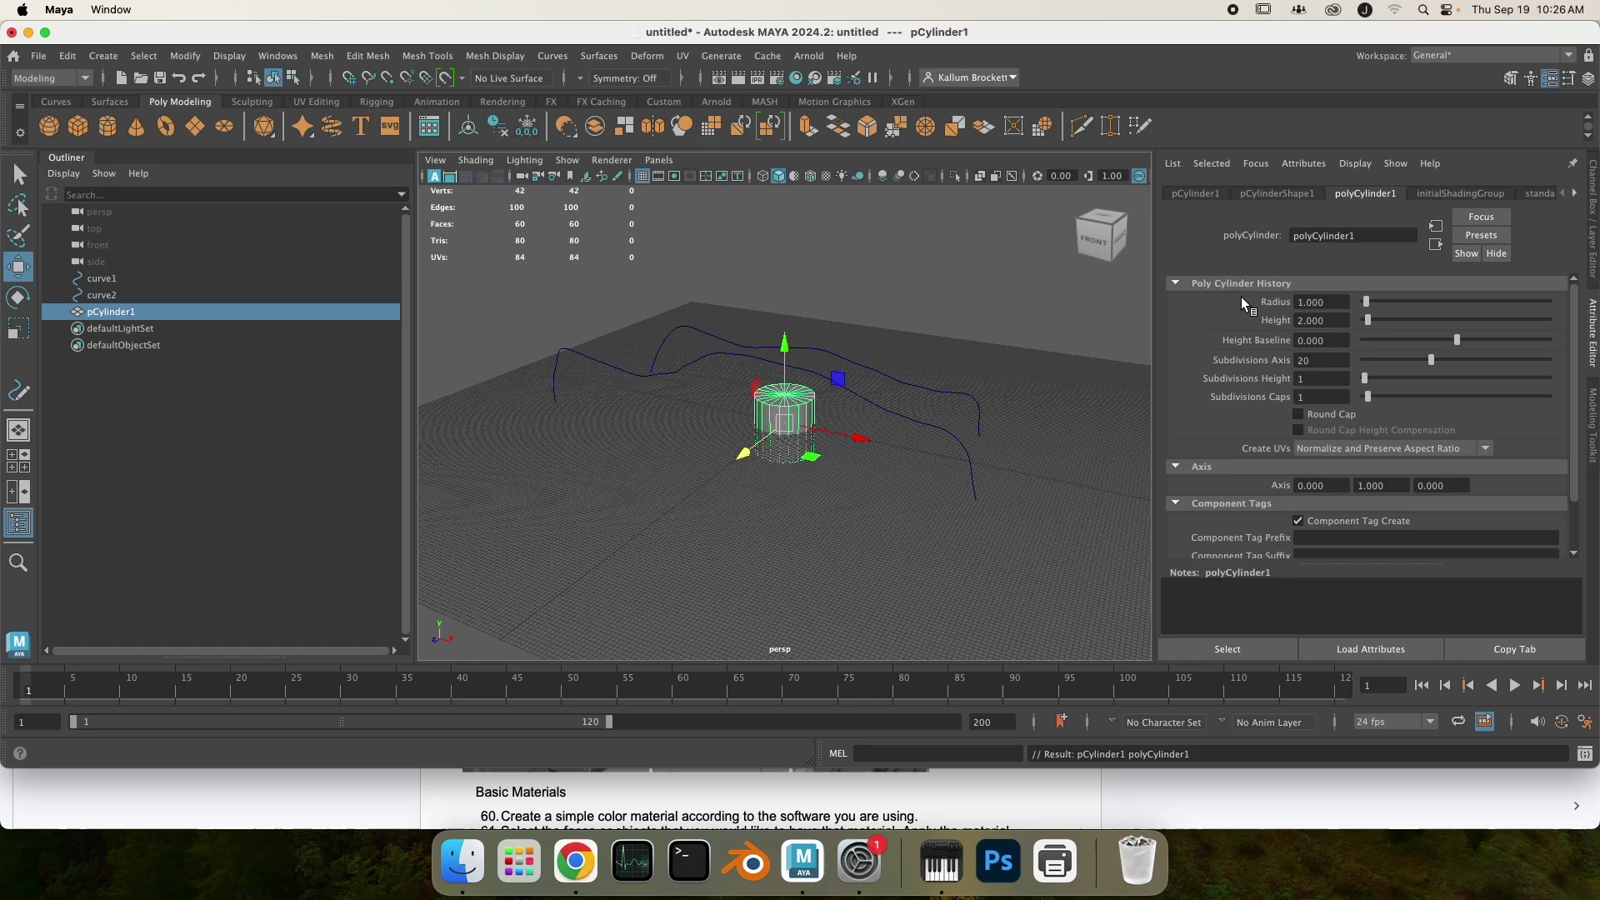
click(1337, 306)
key(Return)
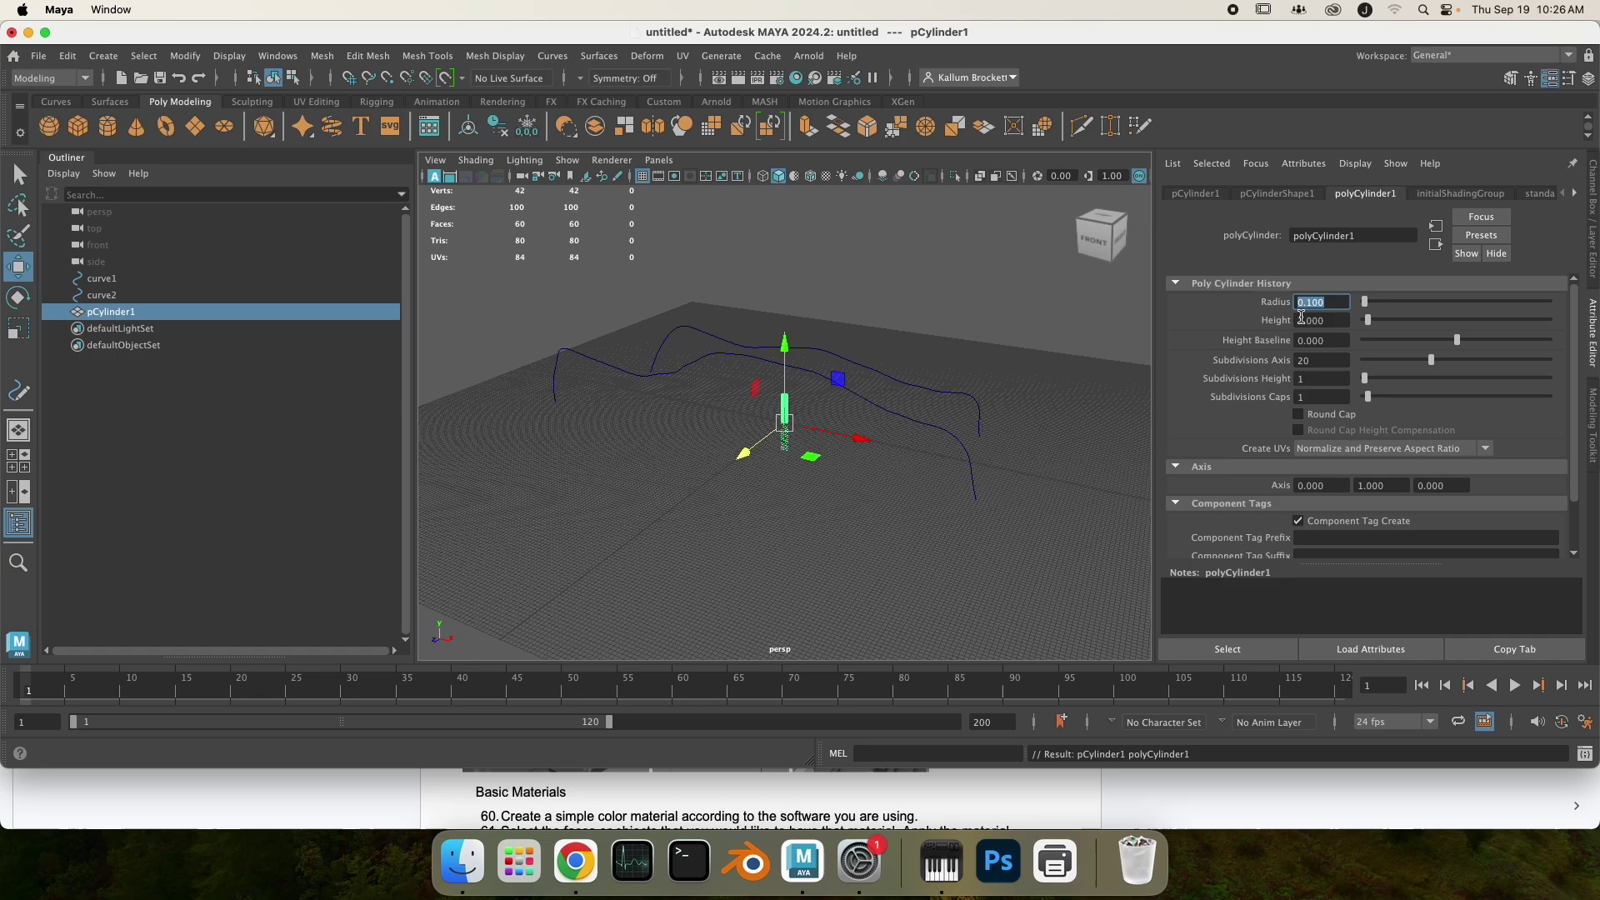
key(Tab)
text(.25)
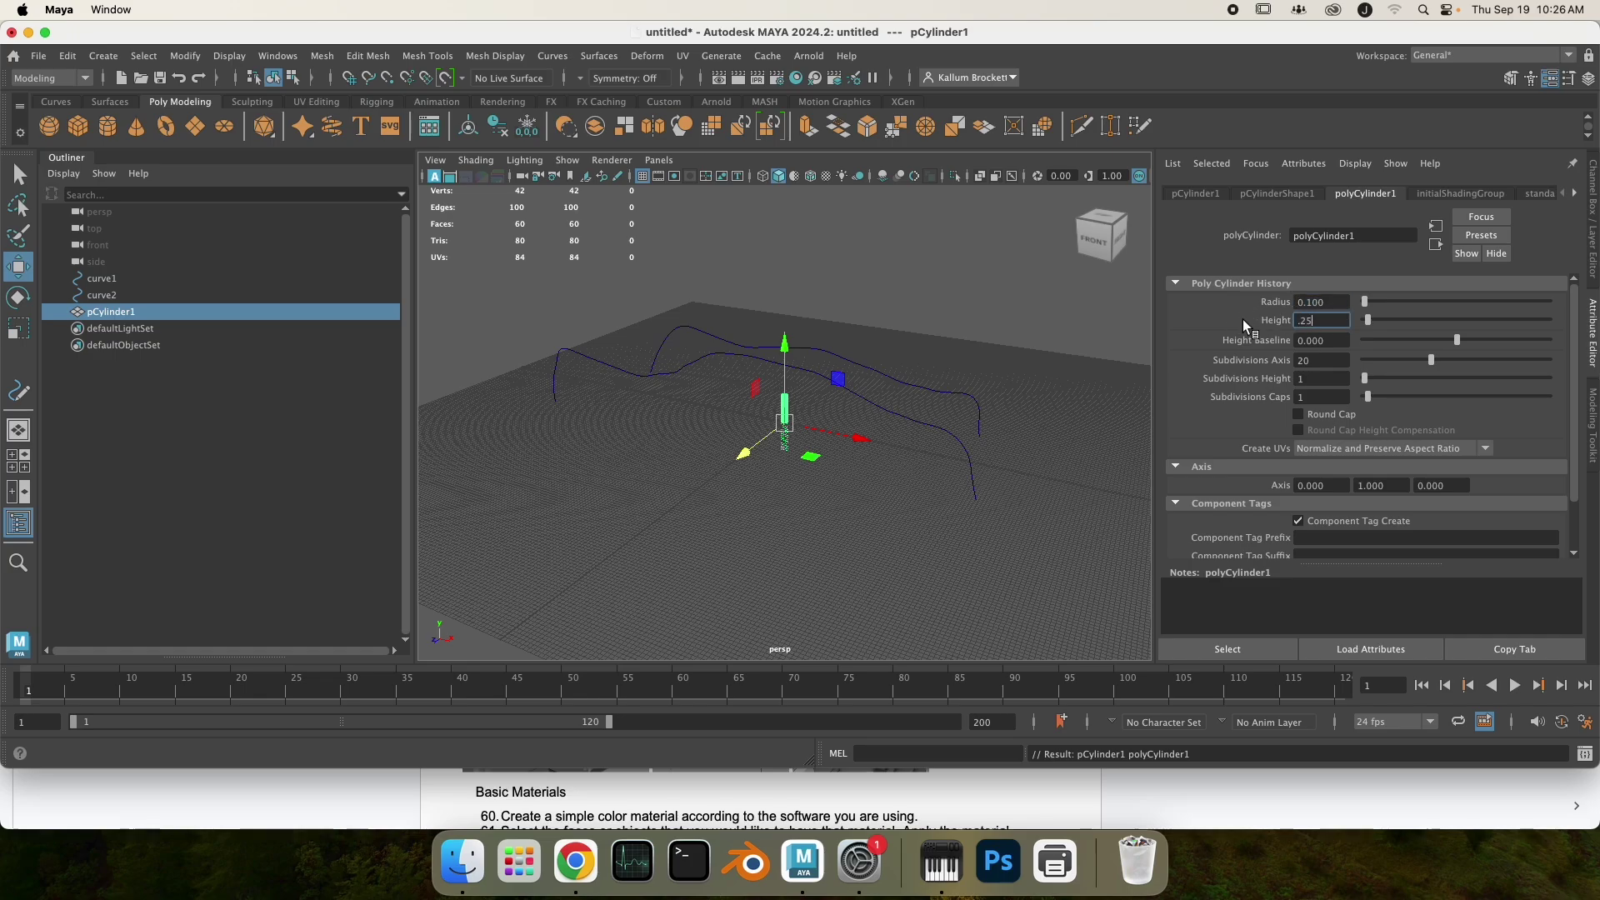
key(Return)
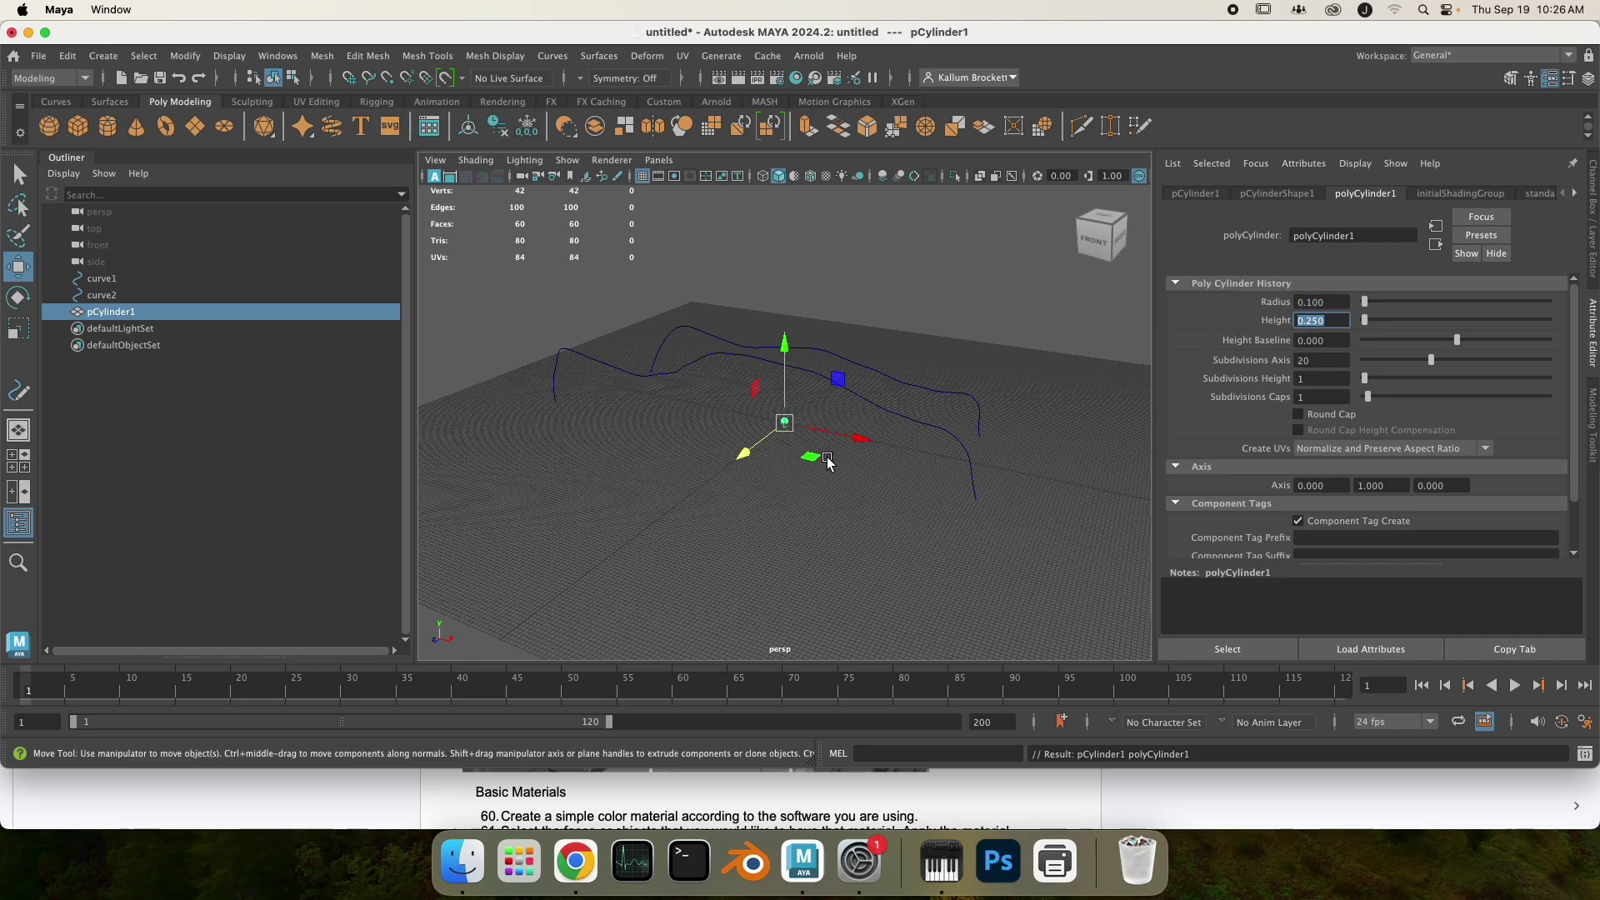
Step: Move the cylinder to the left starting end of the curve in the front view
drag(811, 457, 592, 437)
key(space)
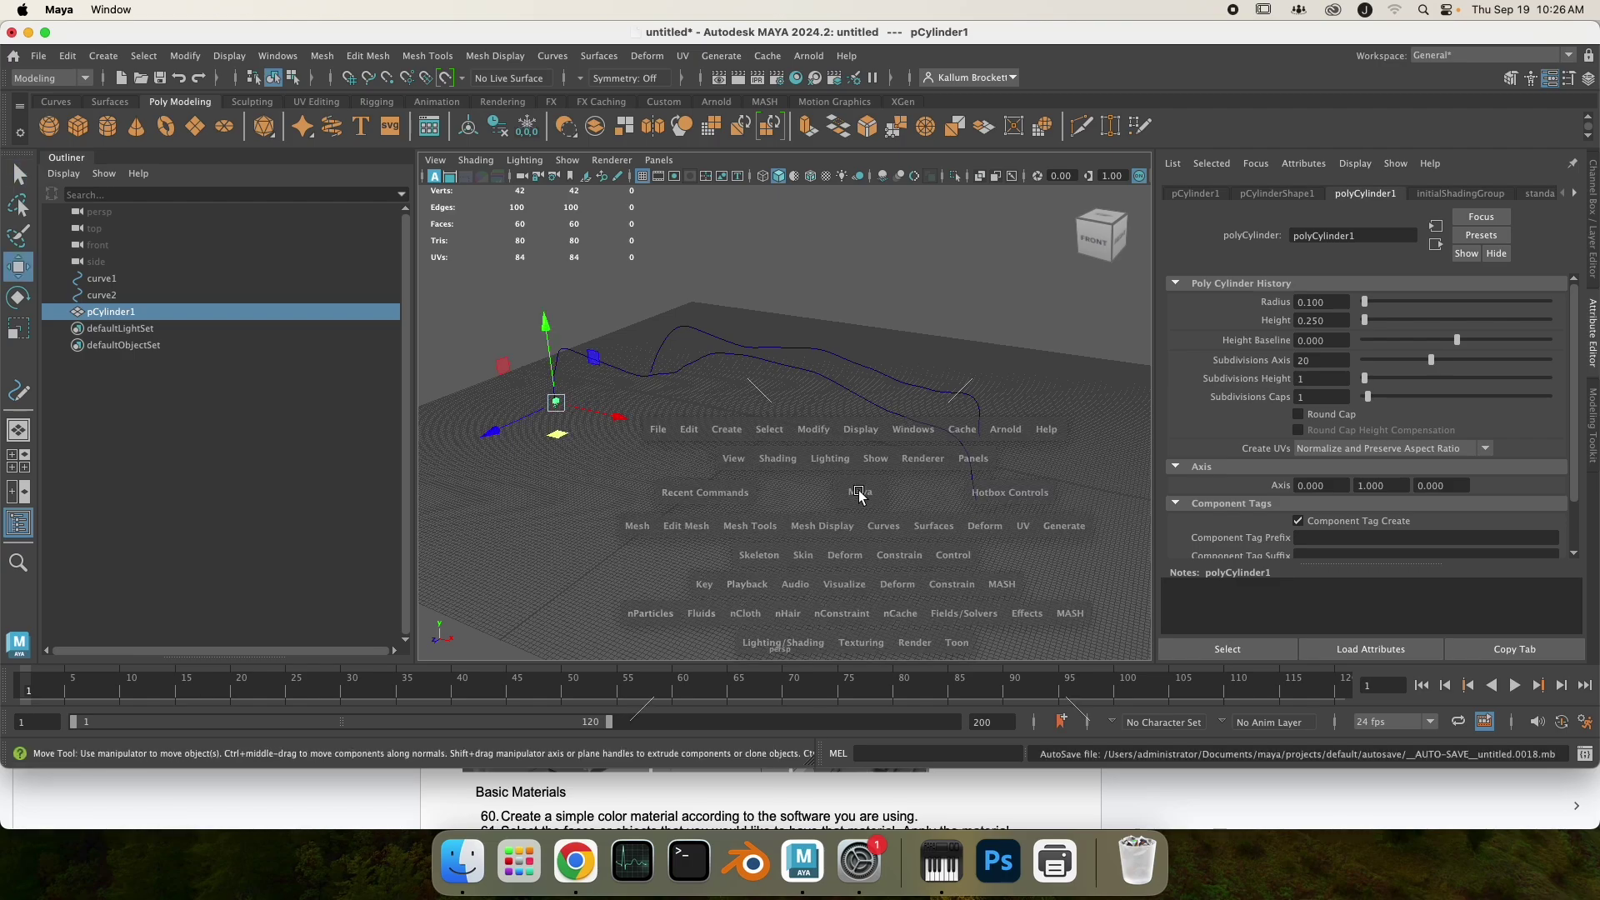
key(space)
key(space)
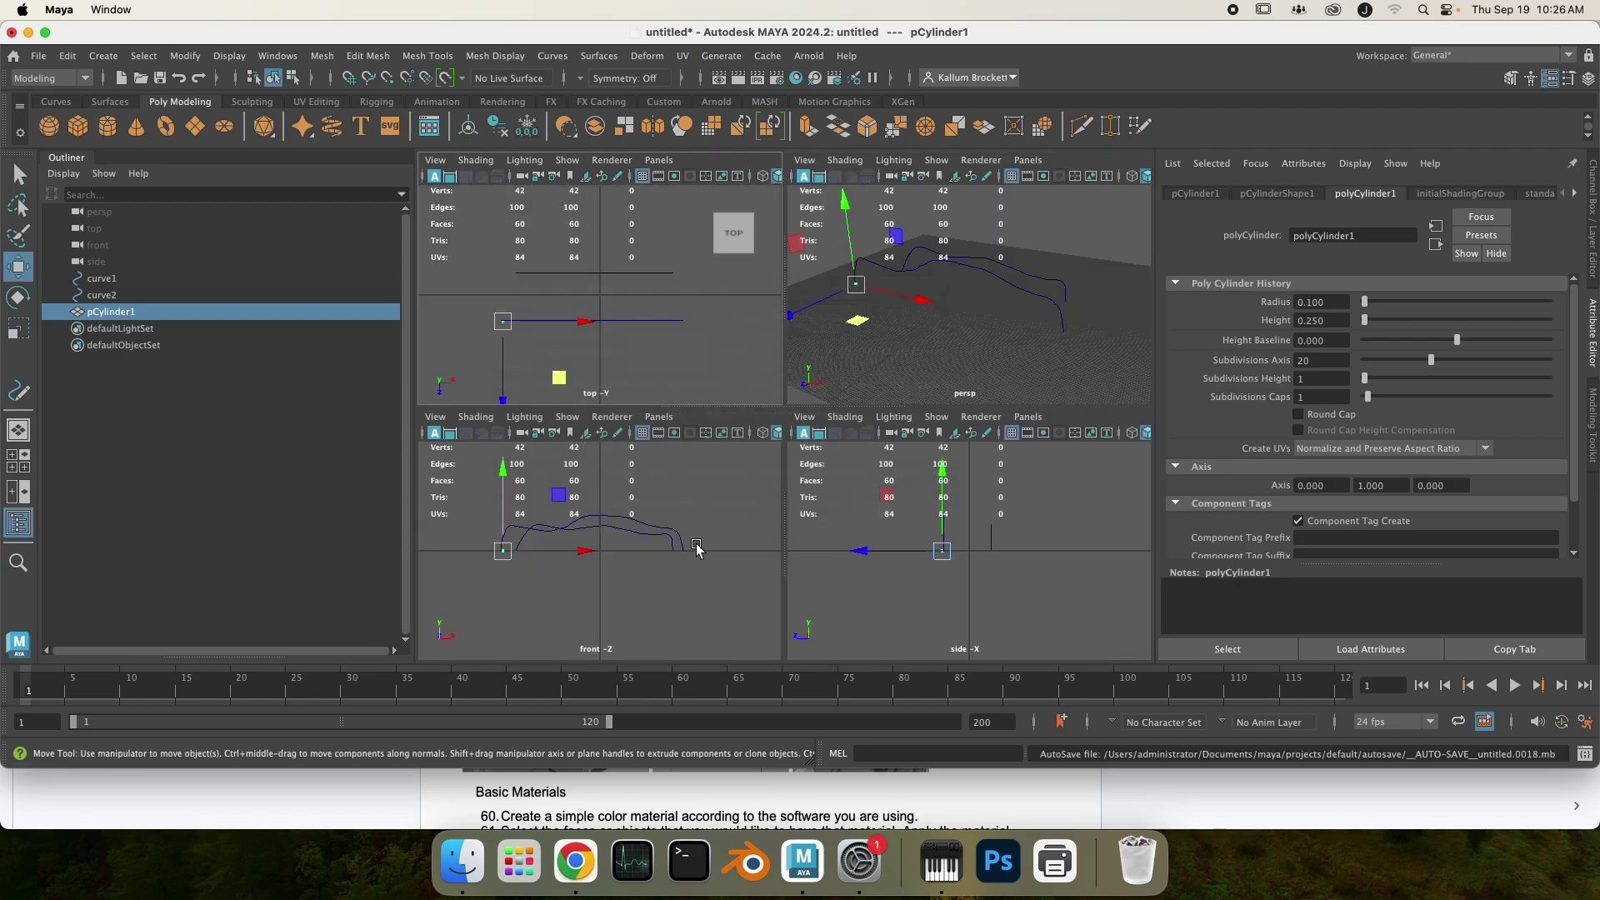
key(space)
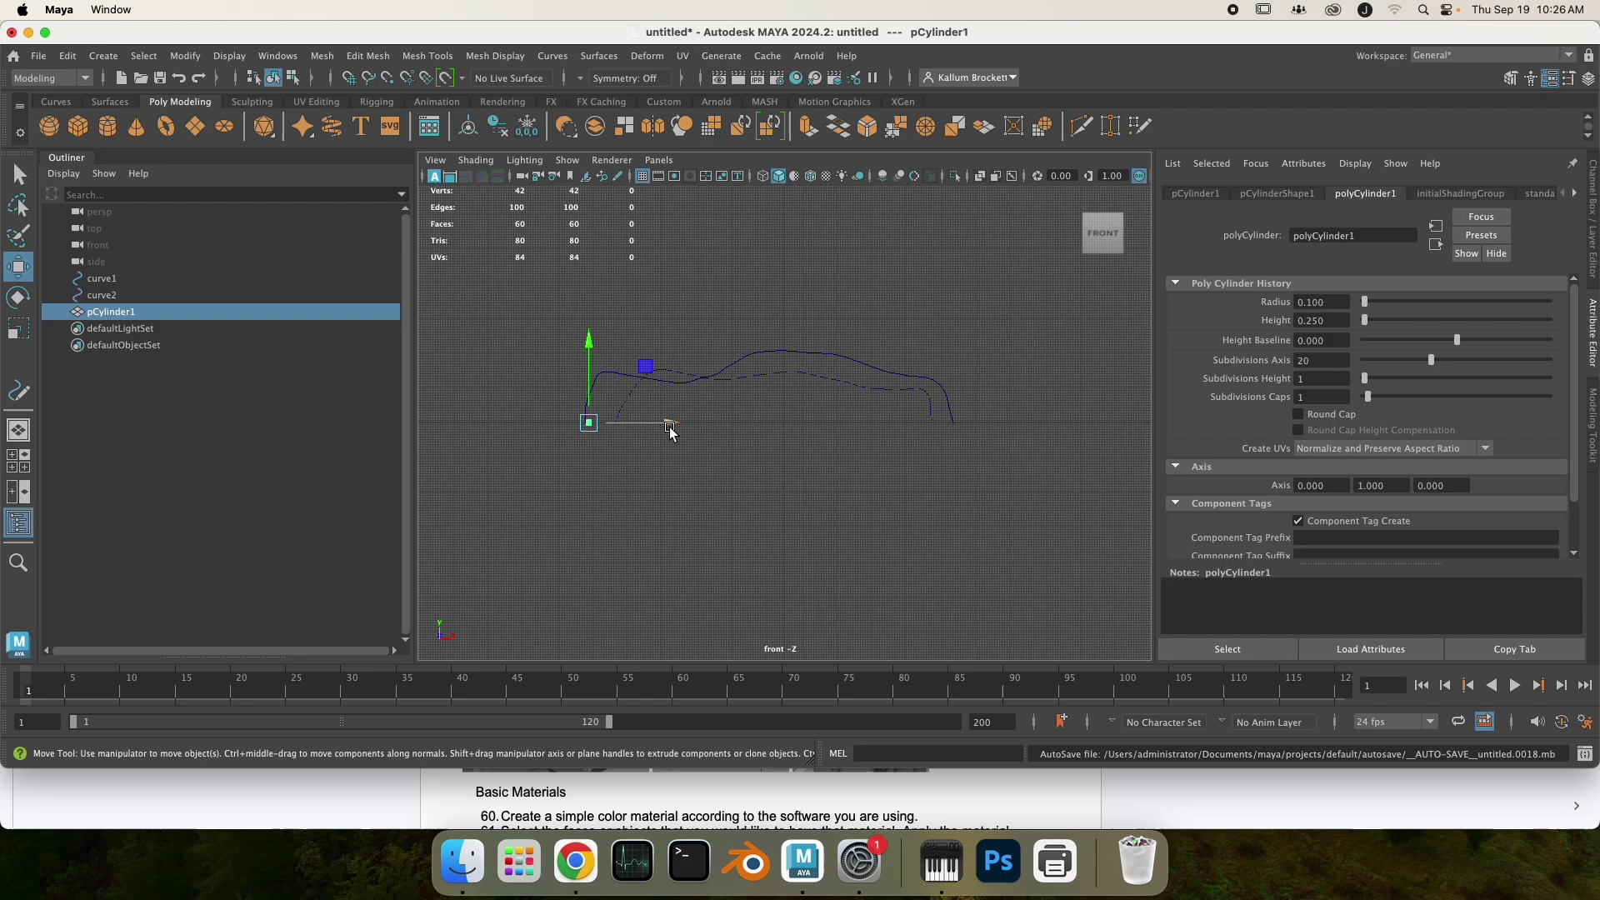
drag(668, 427, 665, 428)
scroll(665, 428, up, 5)
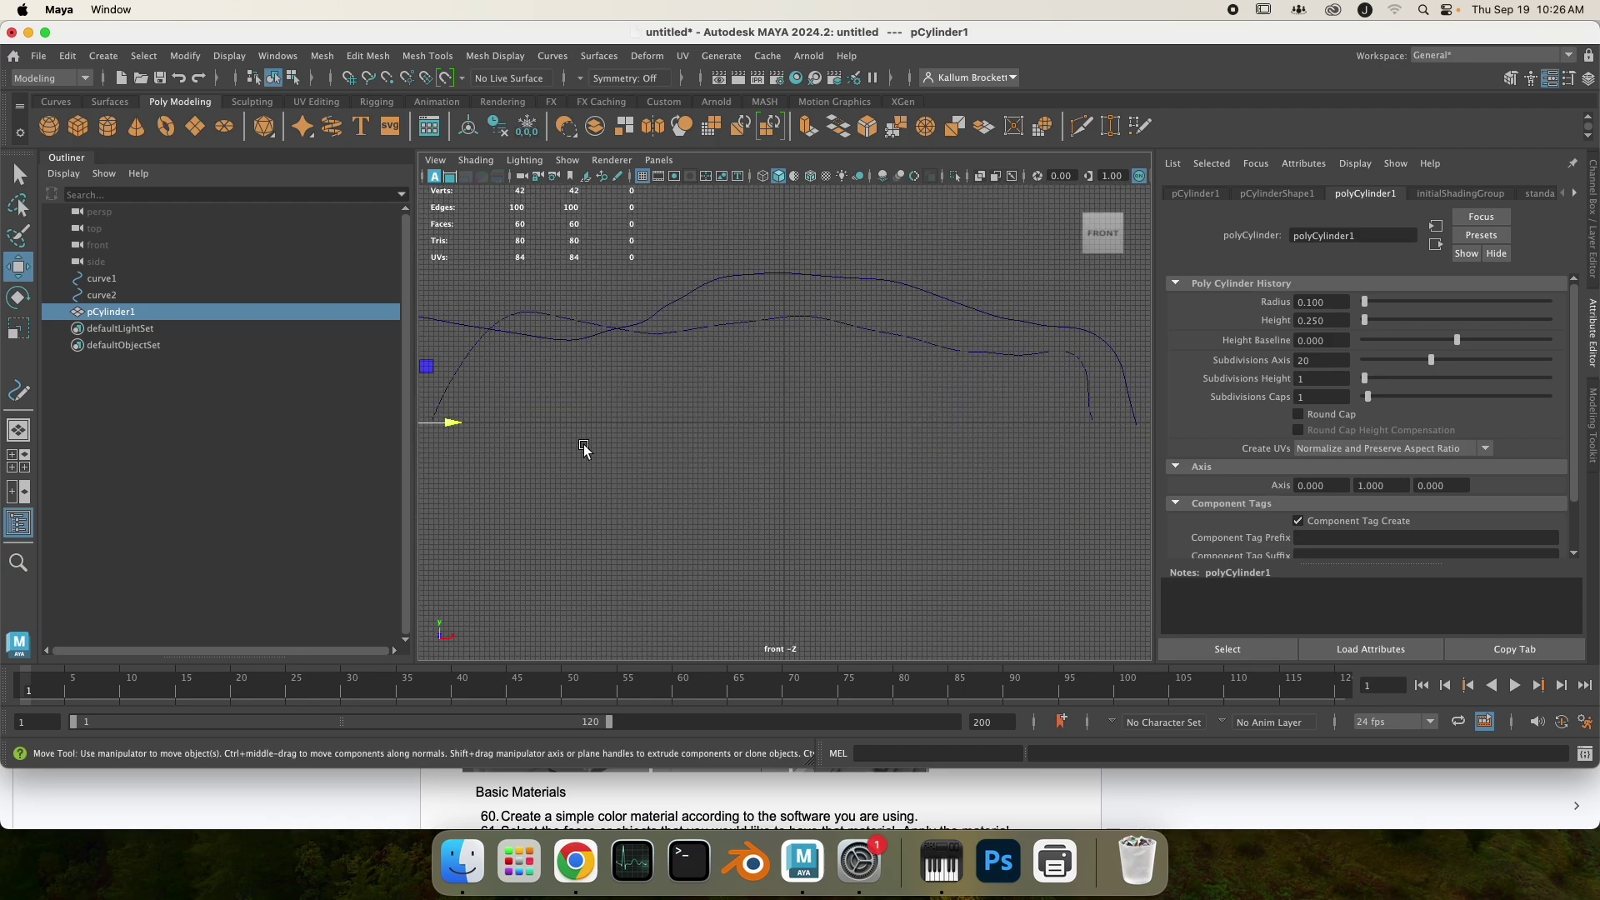
alt+middle_drag(704, 482, 1011, 528)
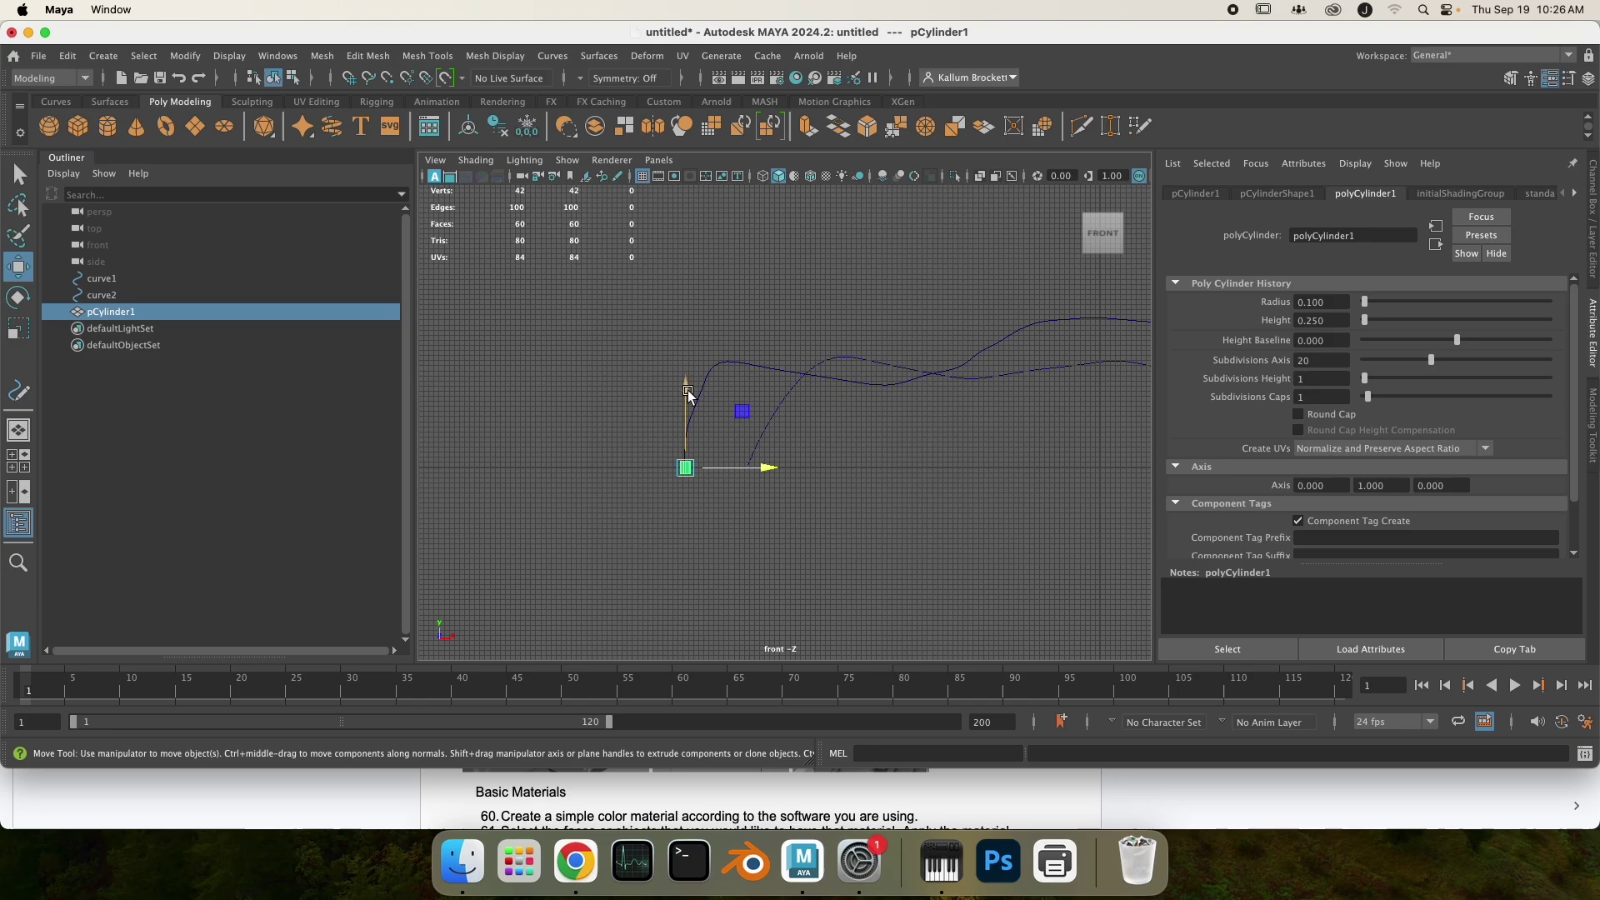
drag(688, 396, 688, 388)
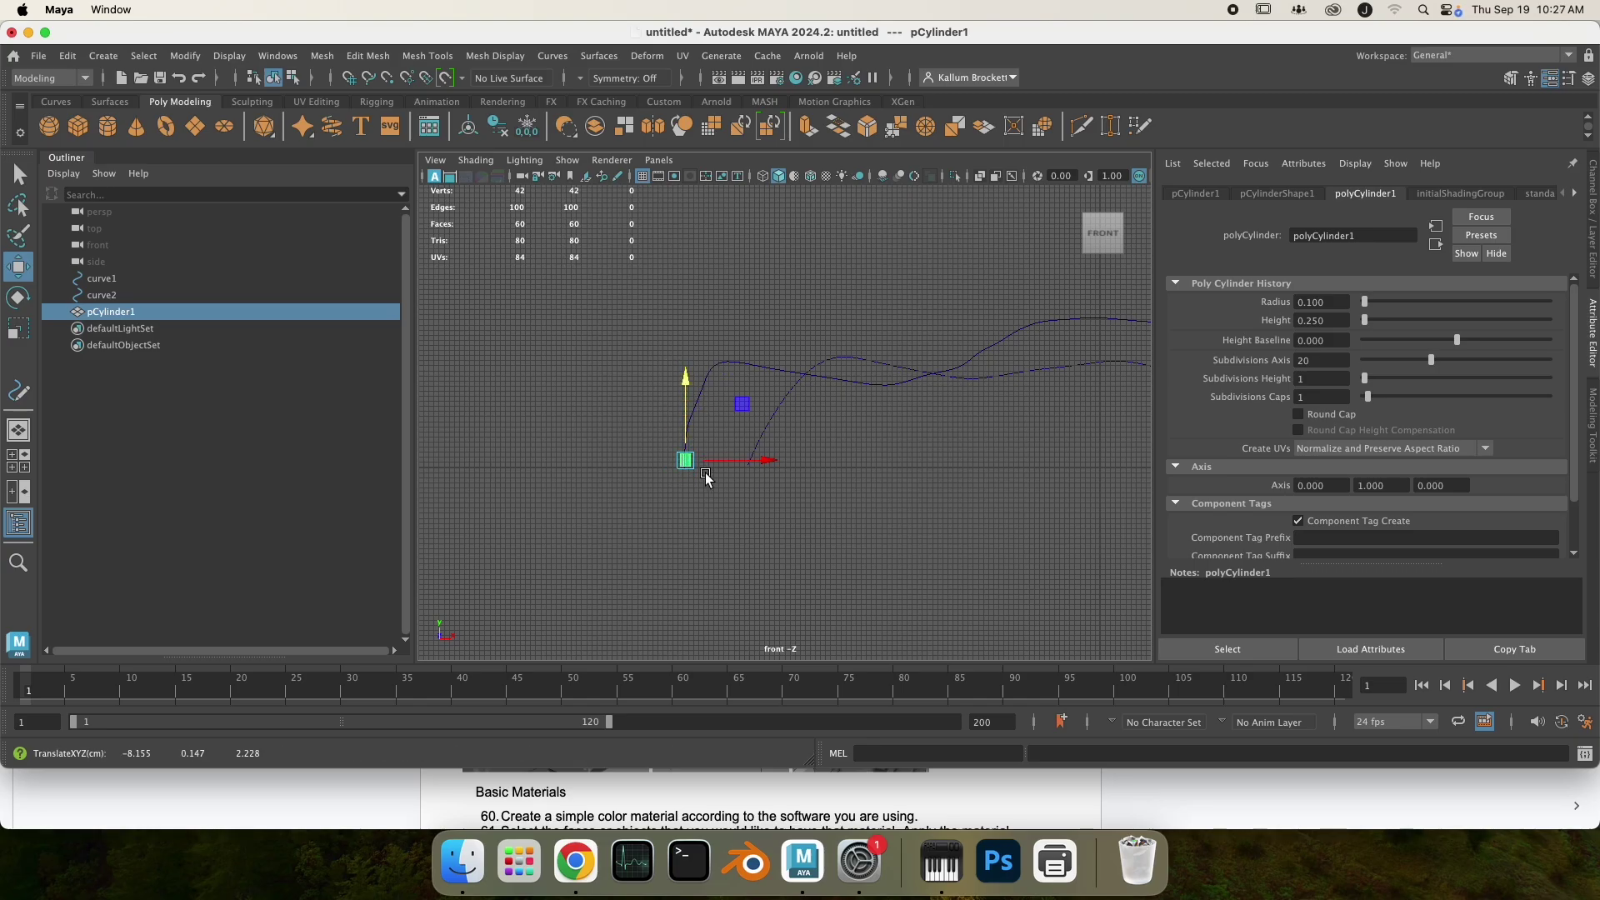
Step: Duplicate the cylinder and place the copy, pCylinder2, at the other curve's start
key(ctrl+d)
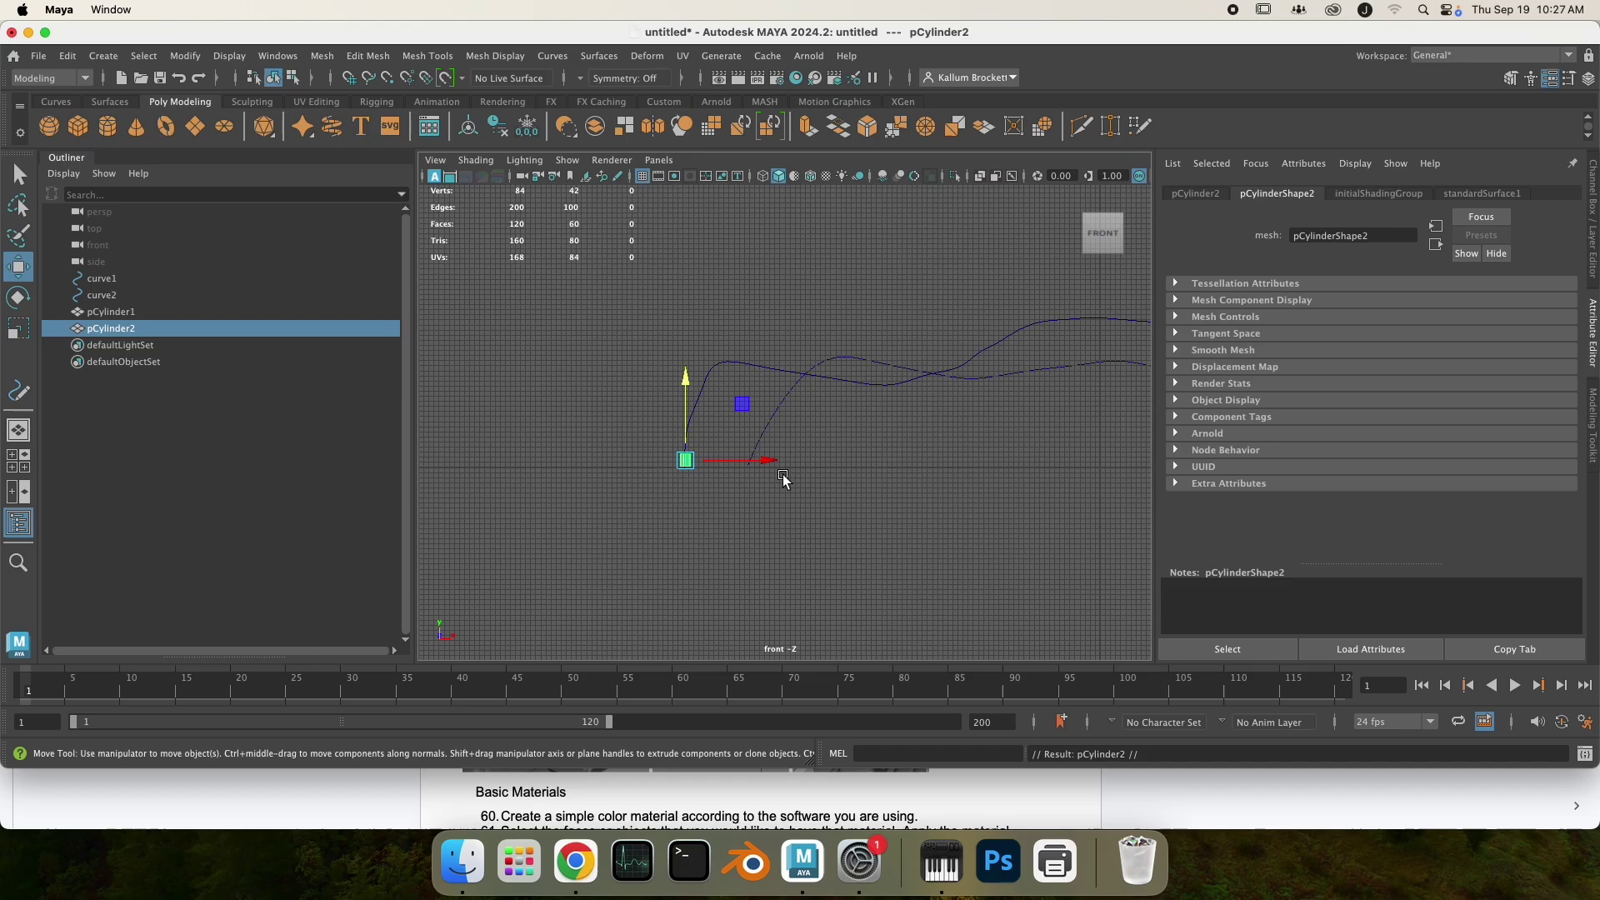
drag(768, 460, 831, 465)
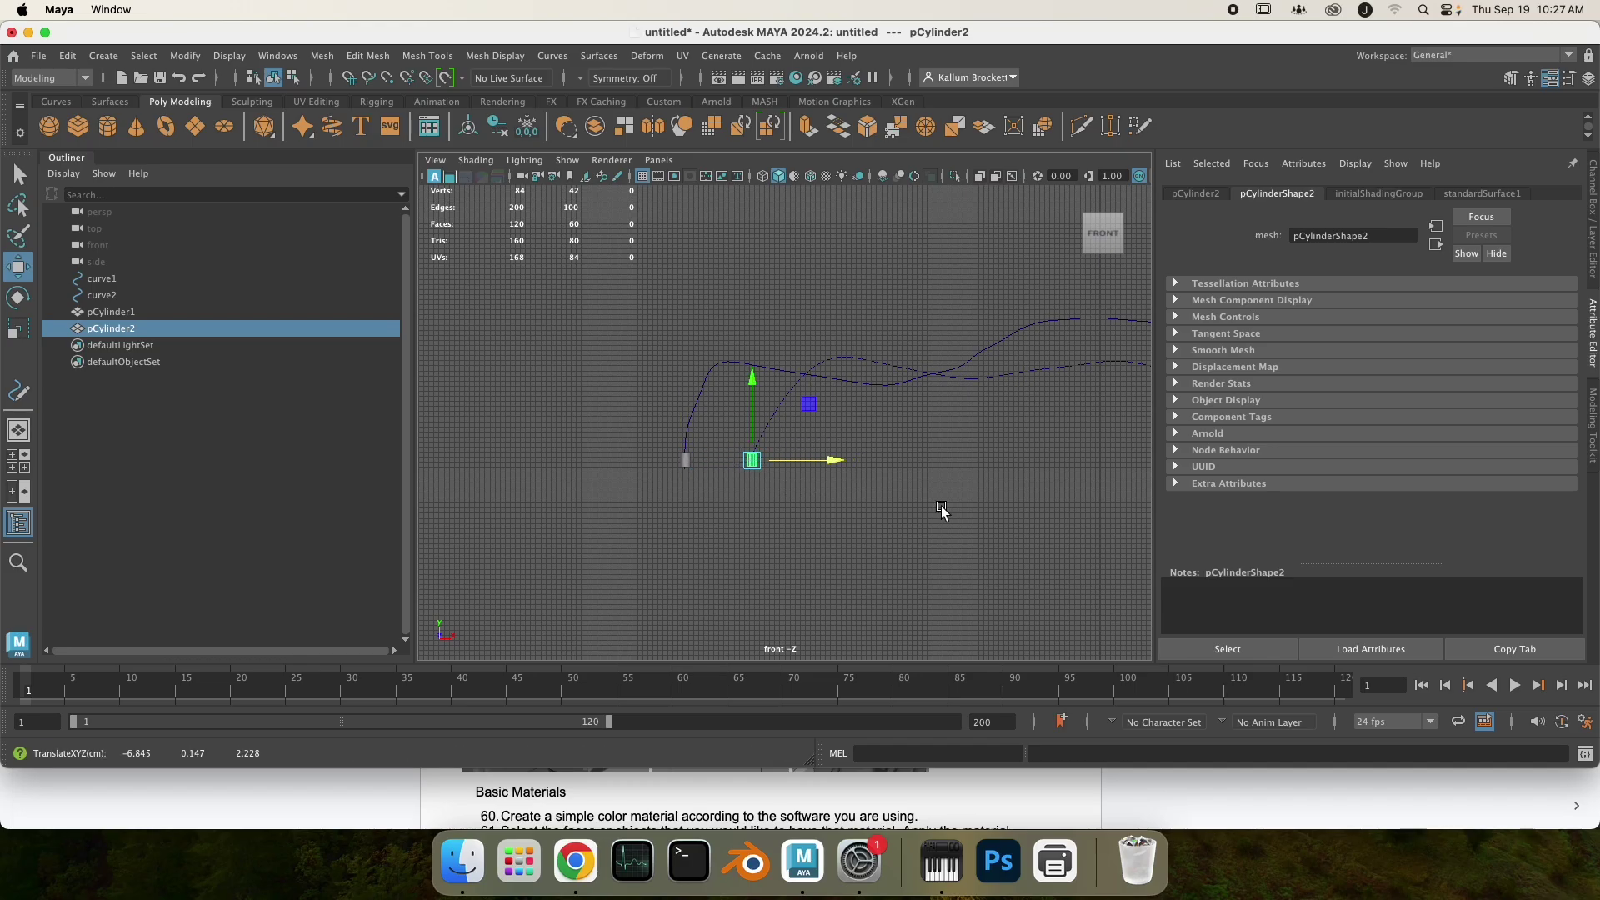
key(space)
key(space)
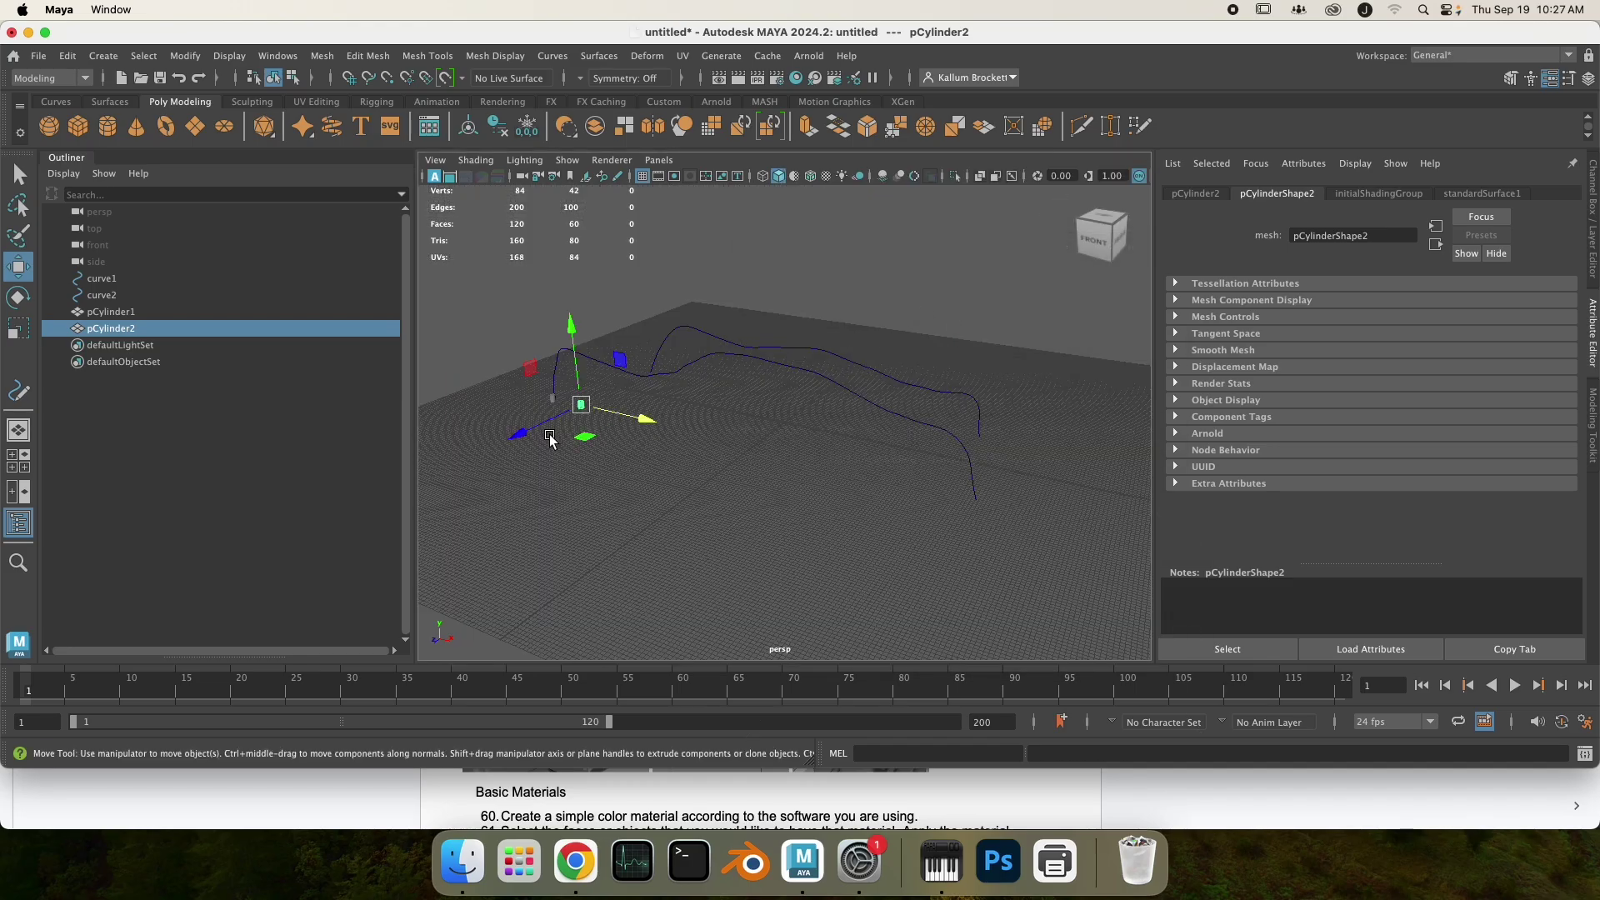
drag(523, 431, 601, 401)
key(space)
key(space)
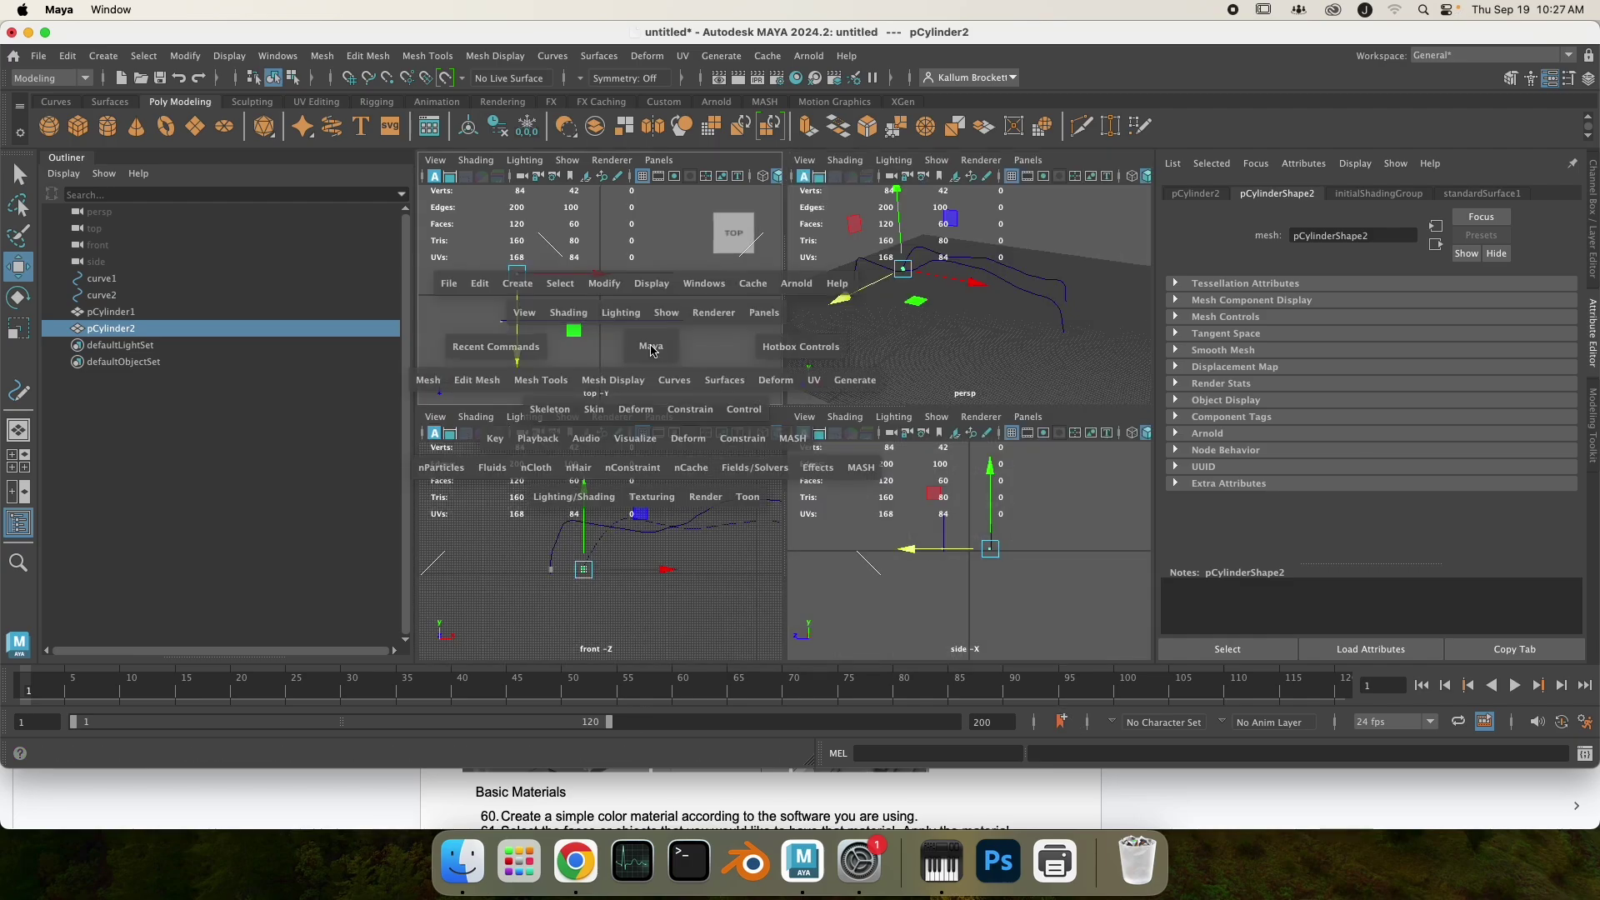
scroll(627, 410, up, 2)
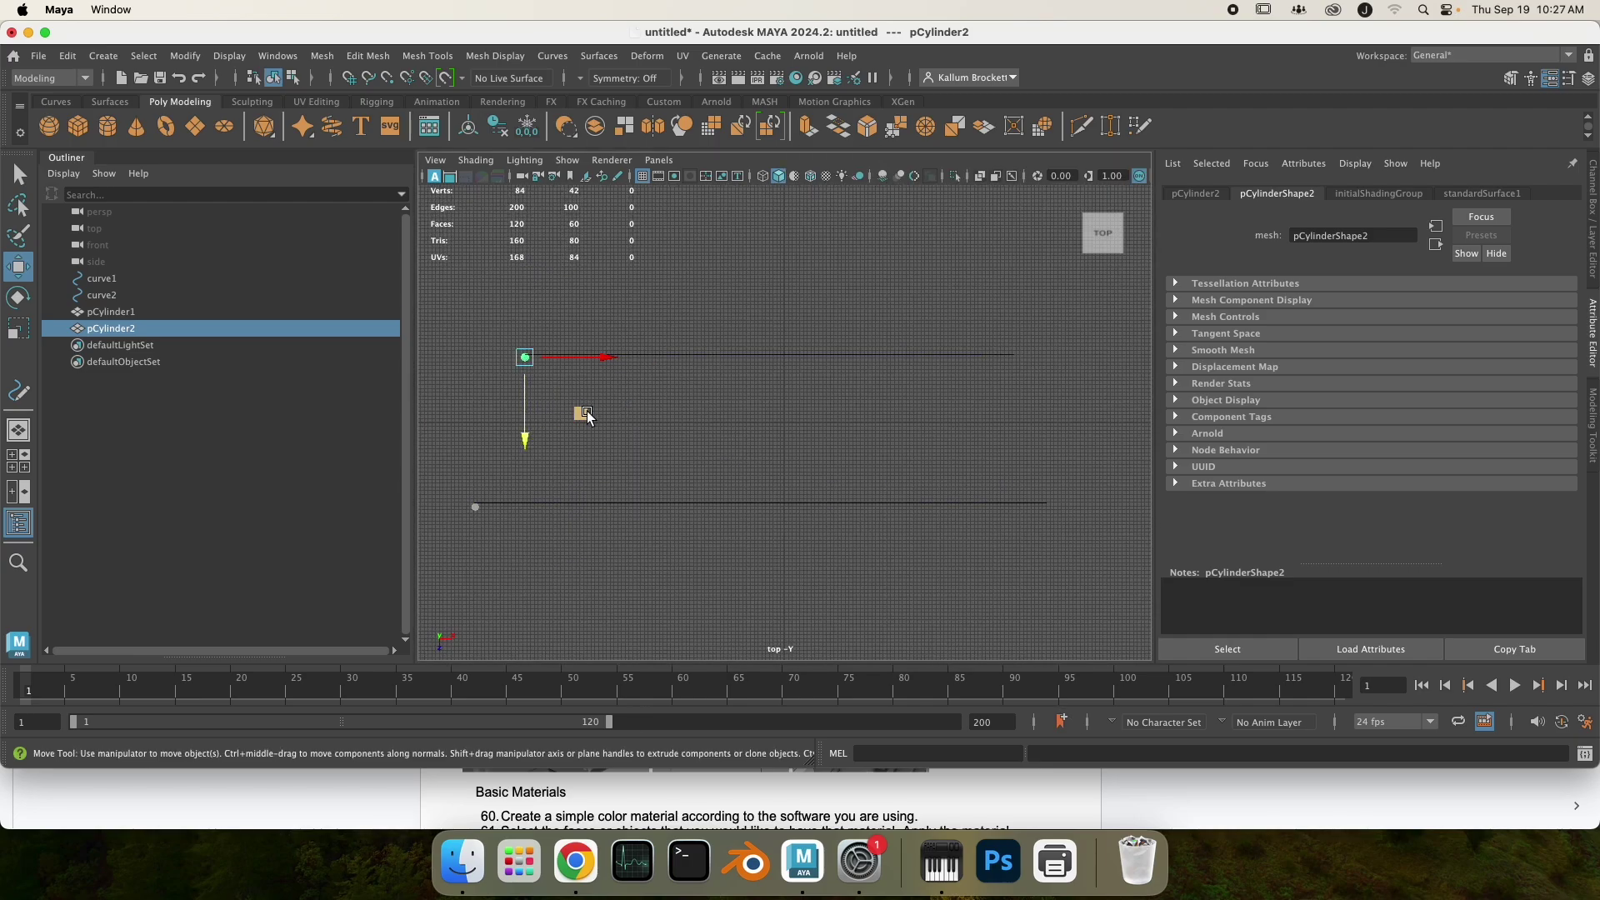
drag(583, 411, 583, 411)
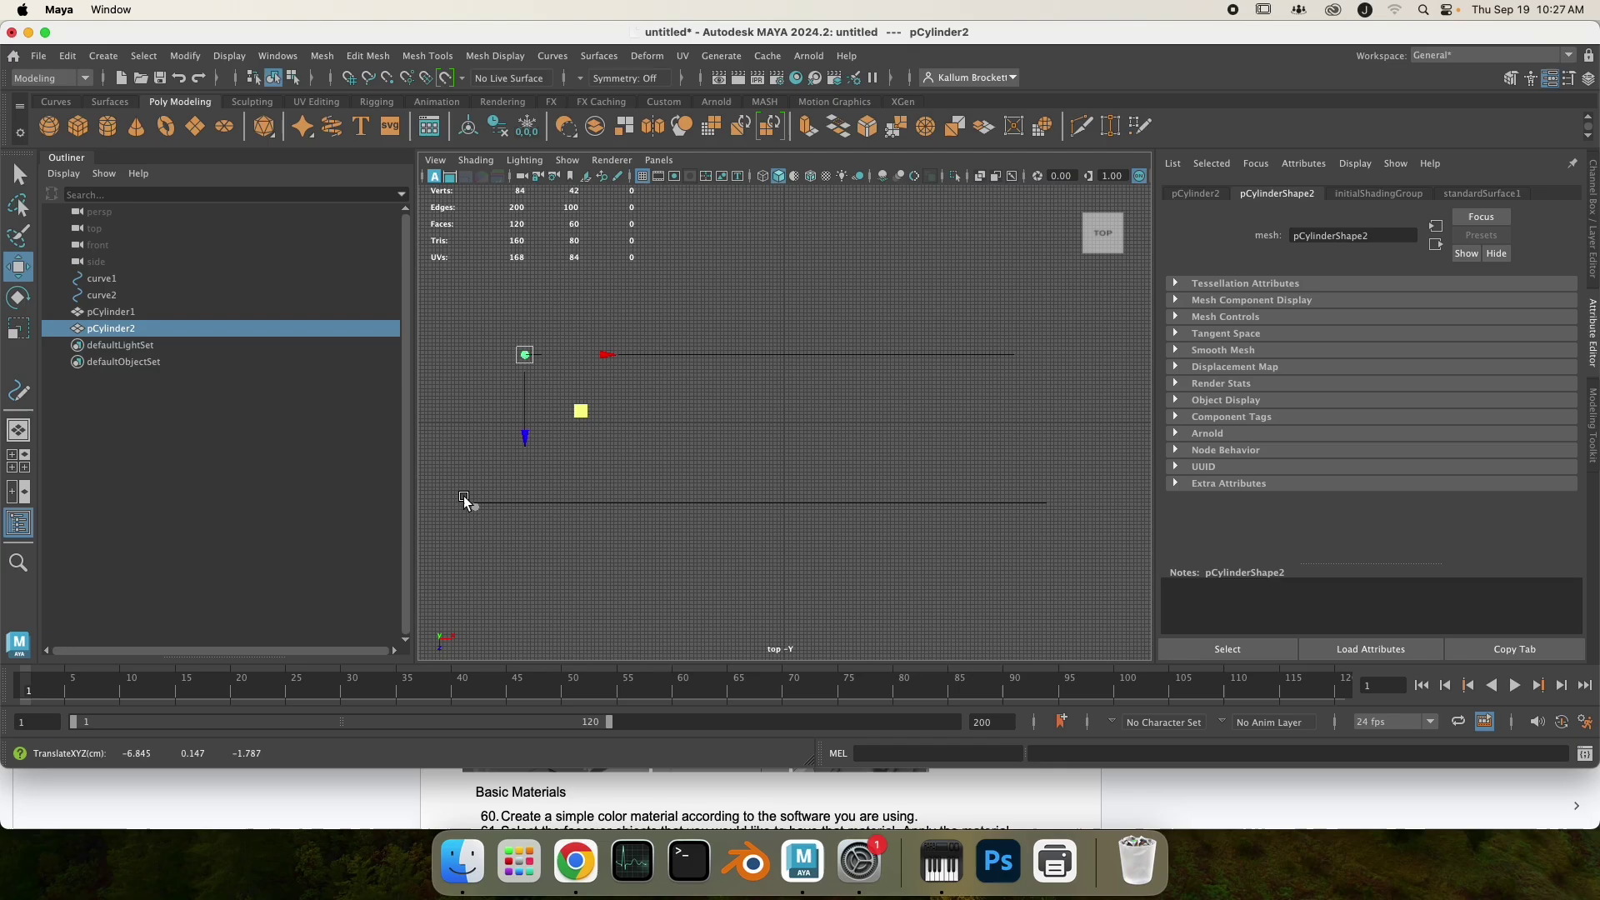
Step: Move pCylinder1 to the lower curve's start and place it under curve1 in the Outliner
click(129, 311)
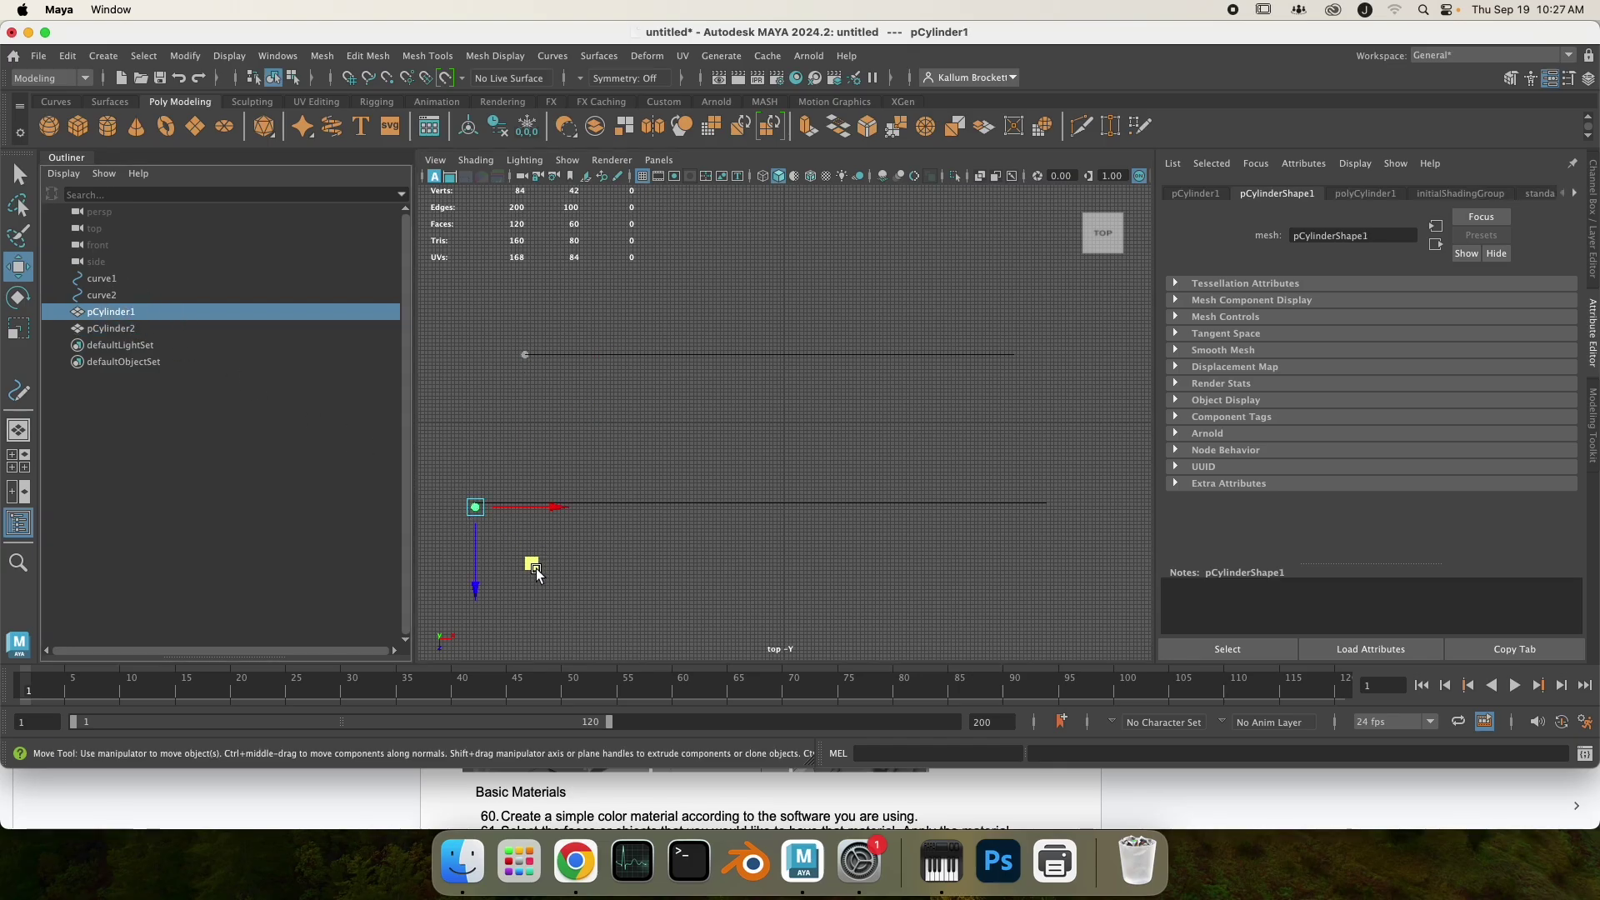
drag(529, 564, 534, 567)
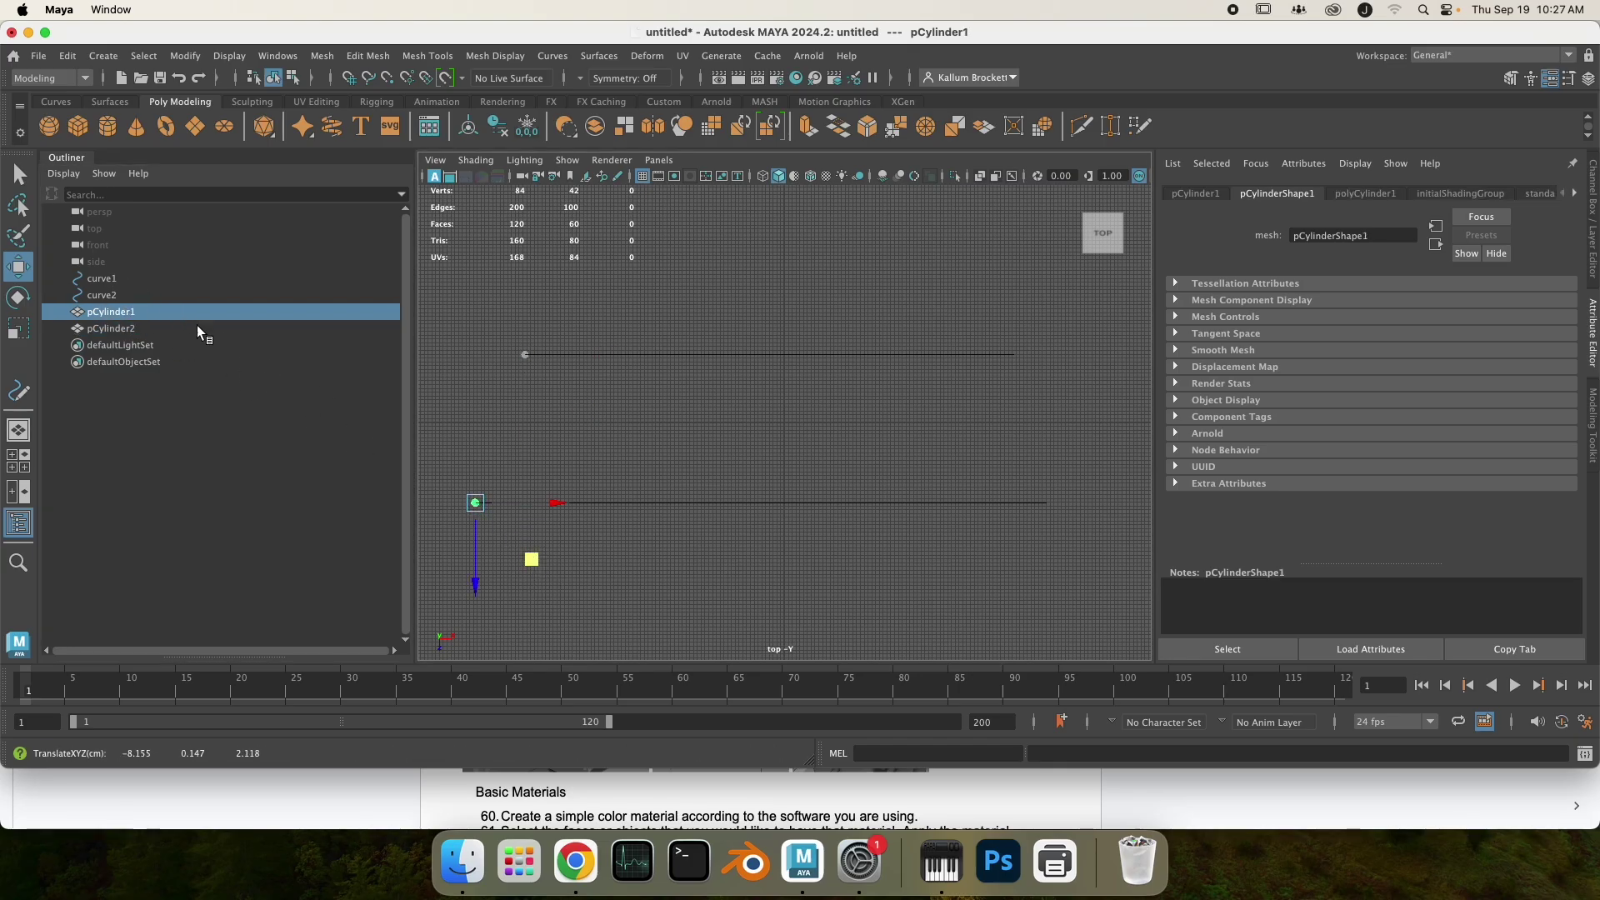
key(space)
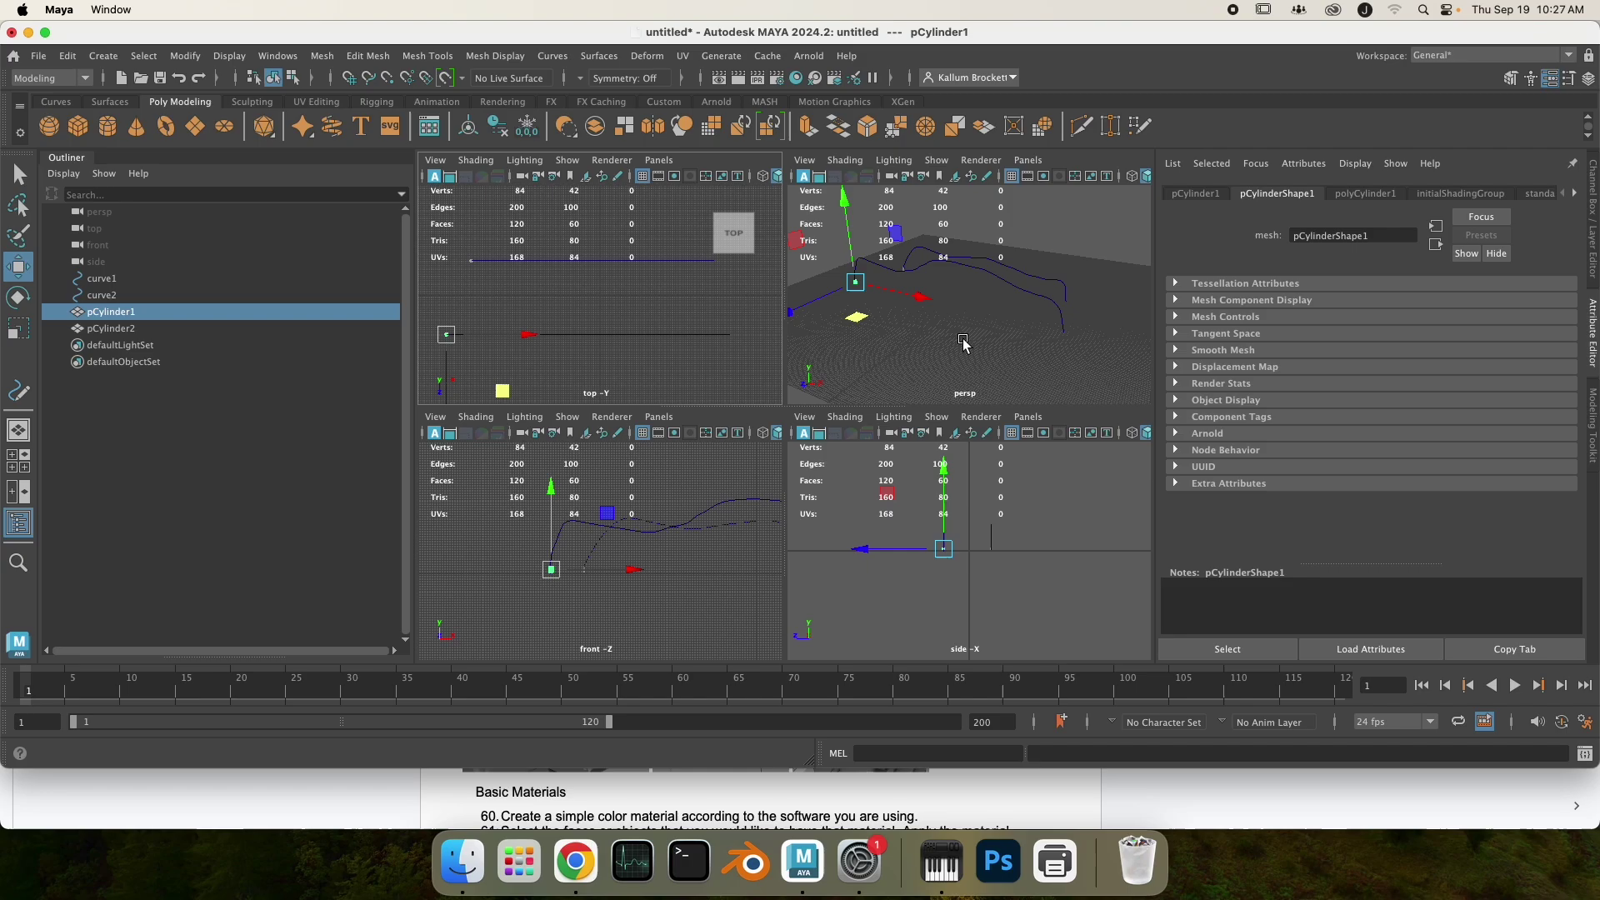
key(space)
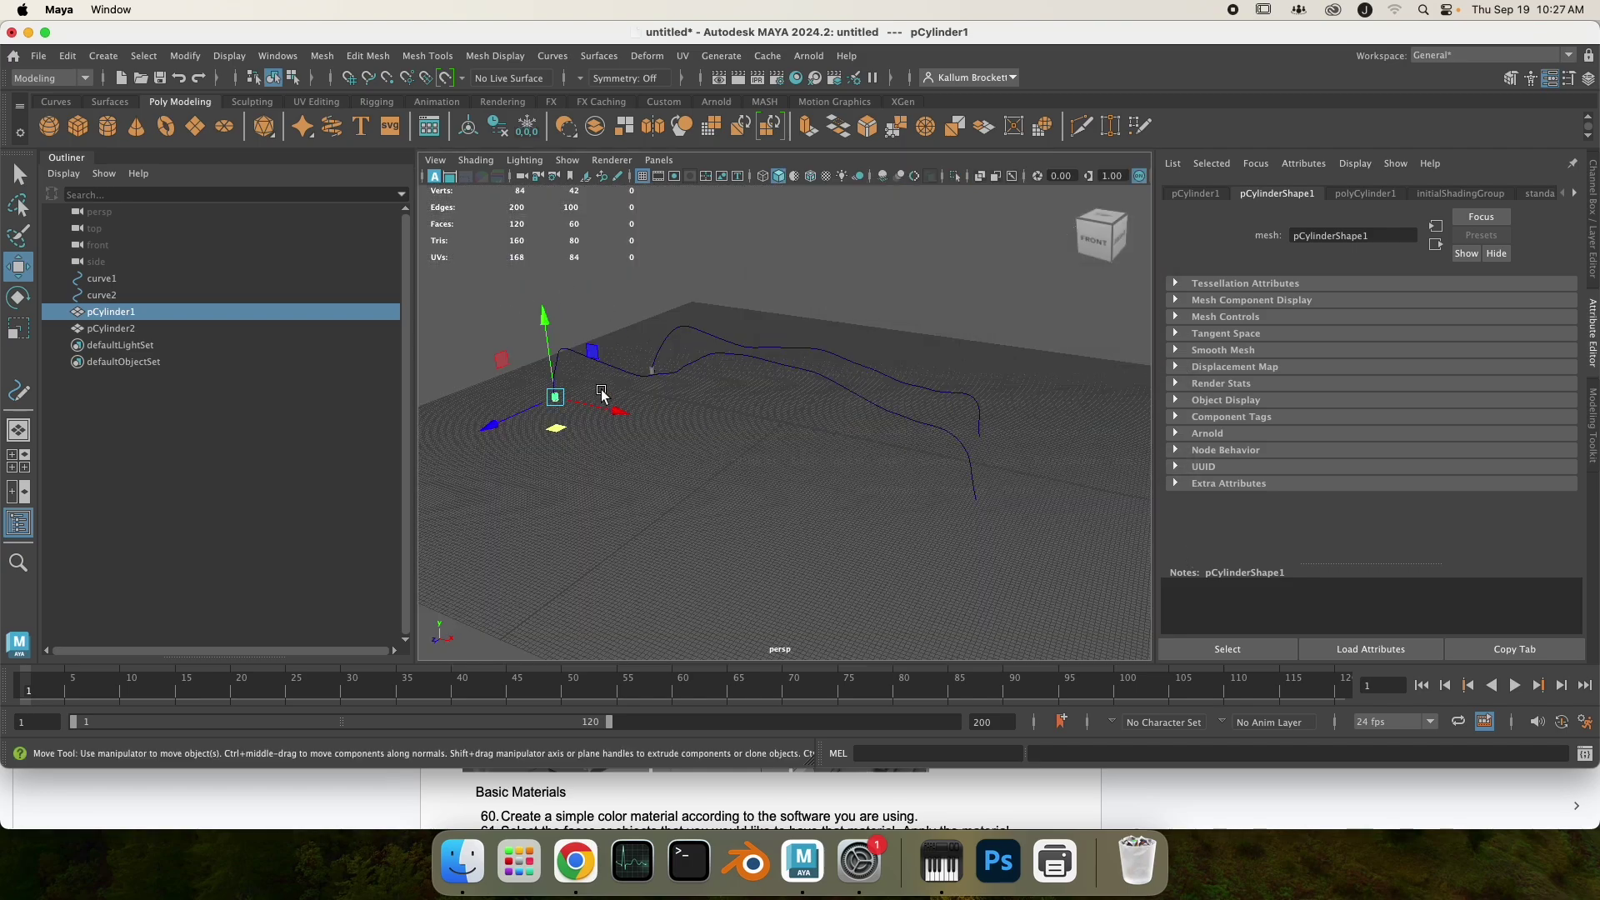
mouse_move(100, 313)
mouse_down()
mouse_move(83, 278)
mouse_move(153, 283)
mouse_move(106, 291)
mouse_move(107, 310)
mouse_up()
click(107, 312)
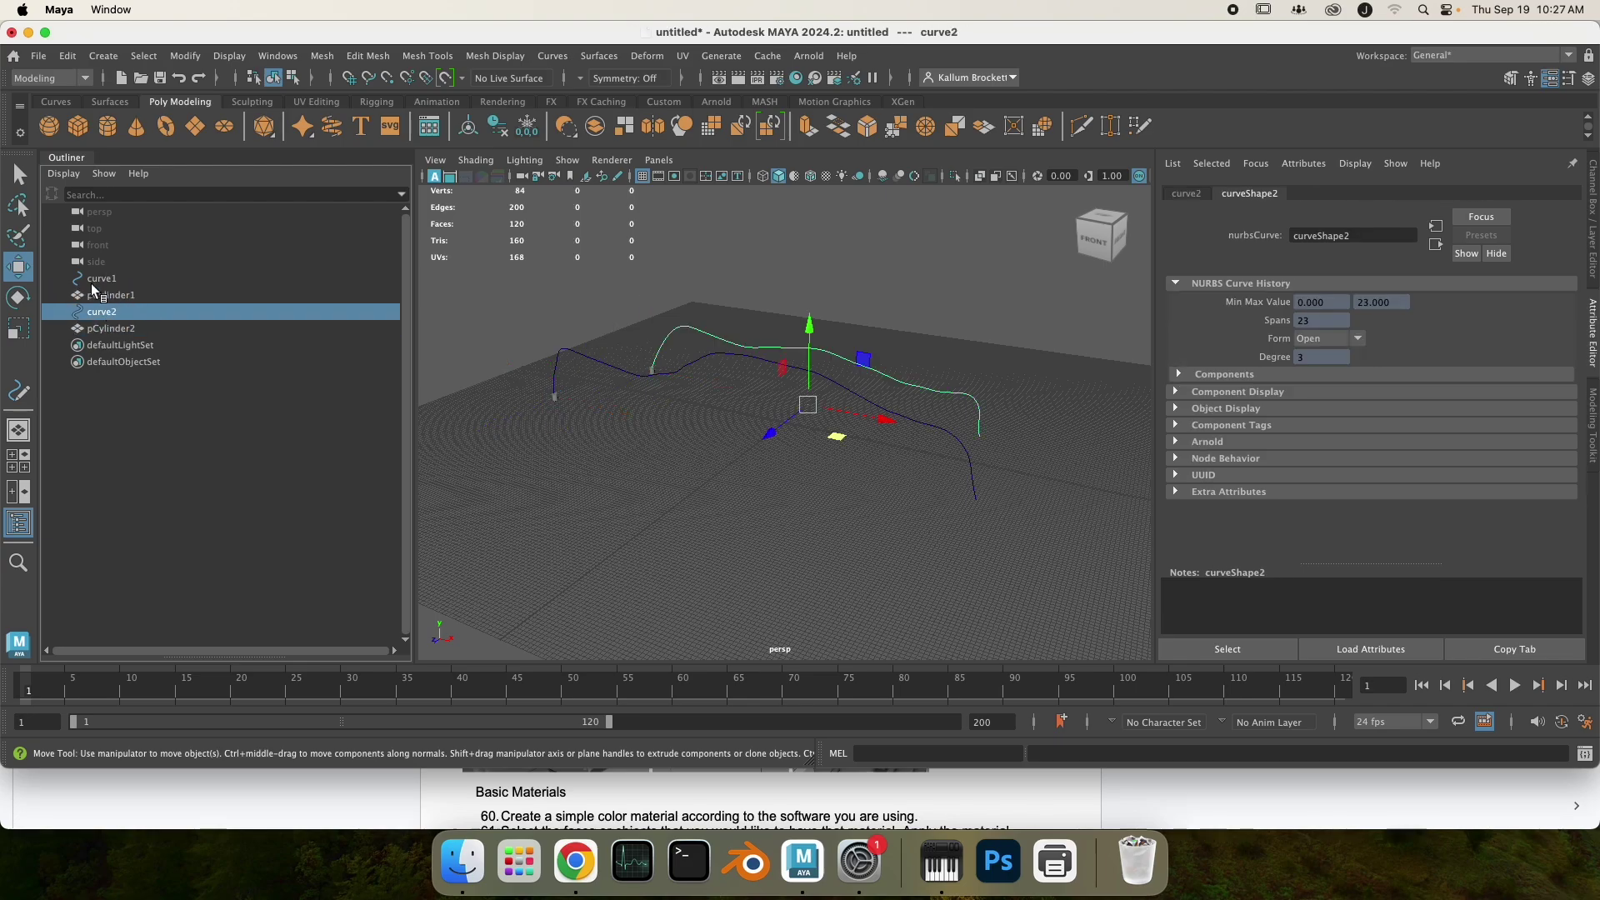
Step: Select pCylinder1 and frame it in the view
click(101, 278)
click(107, 295)
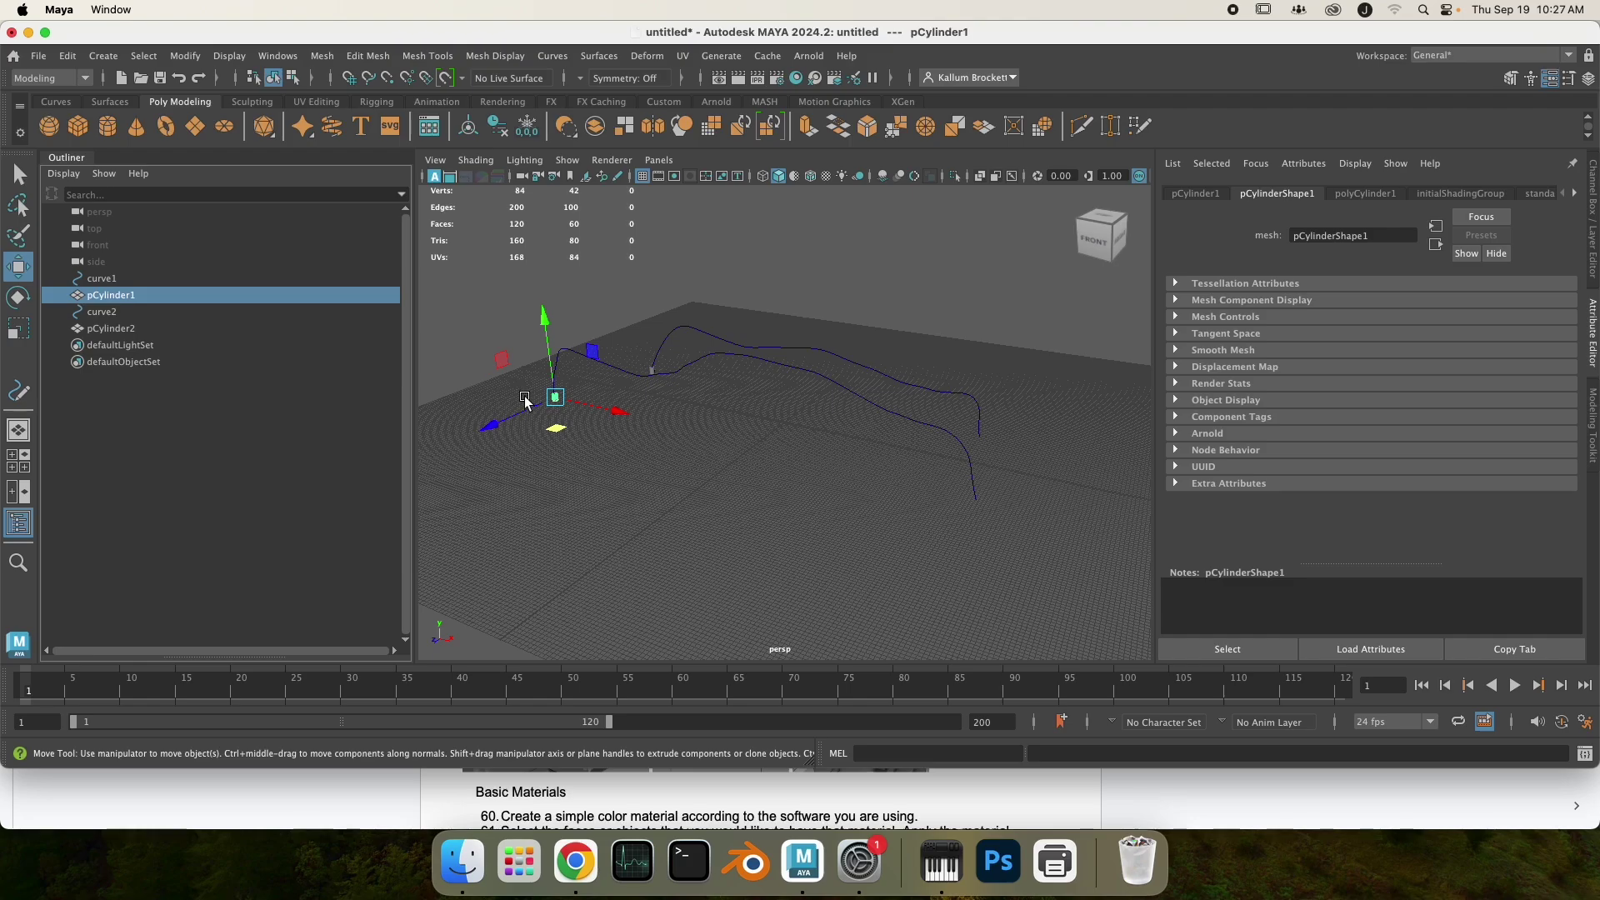
key(f)
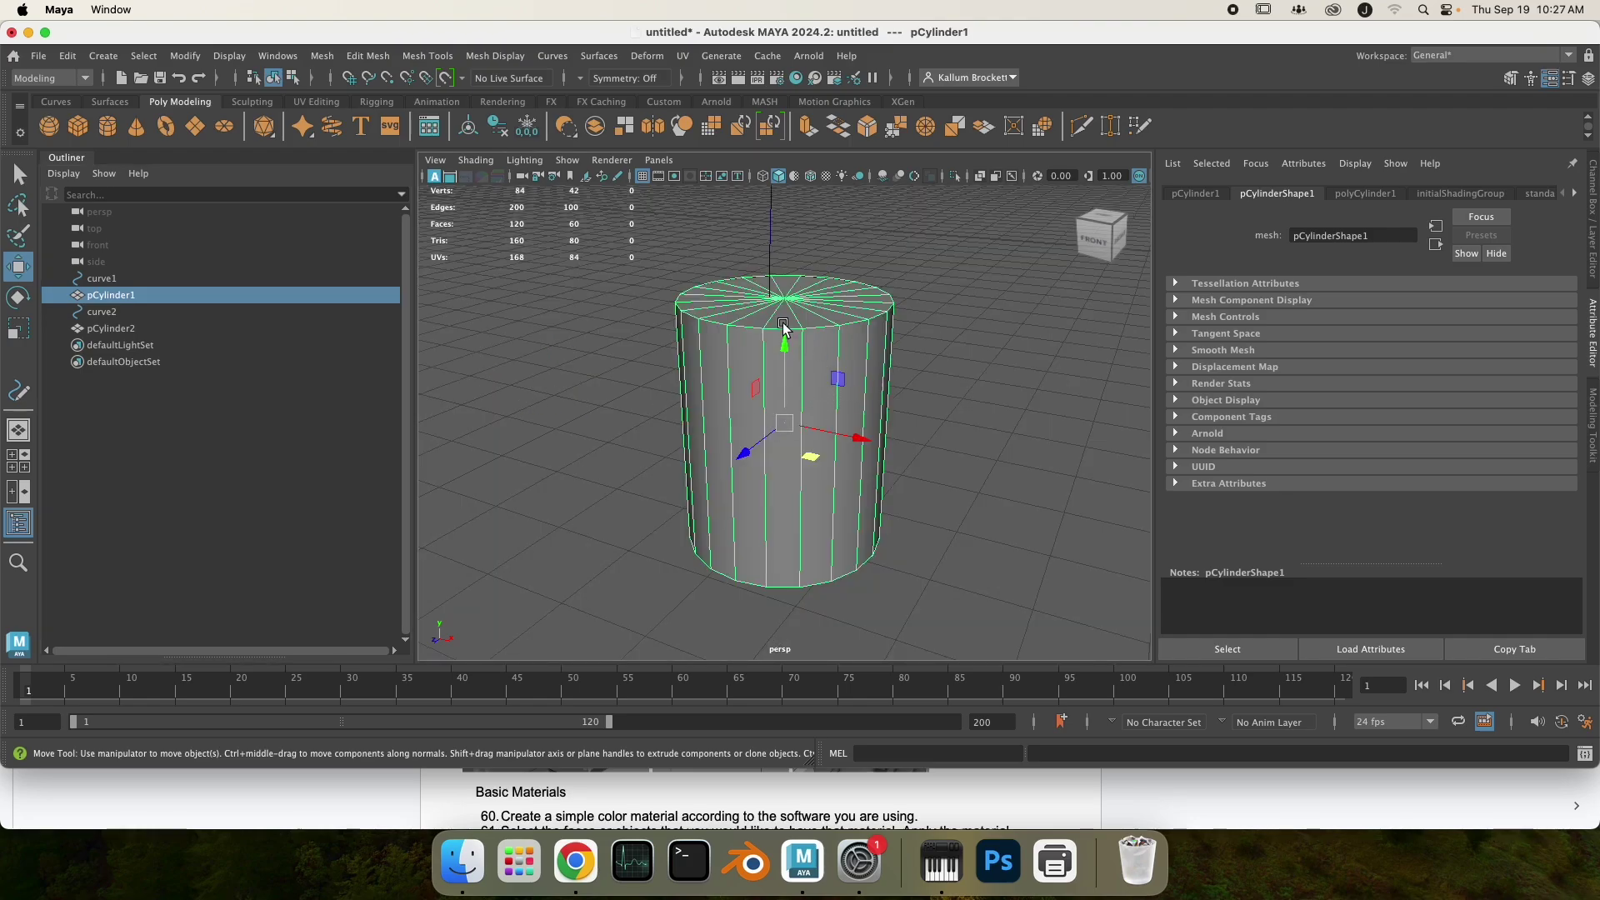
drag(860, 442, 844, 436)
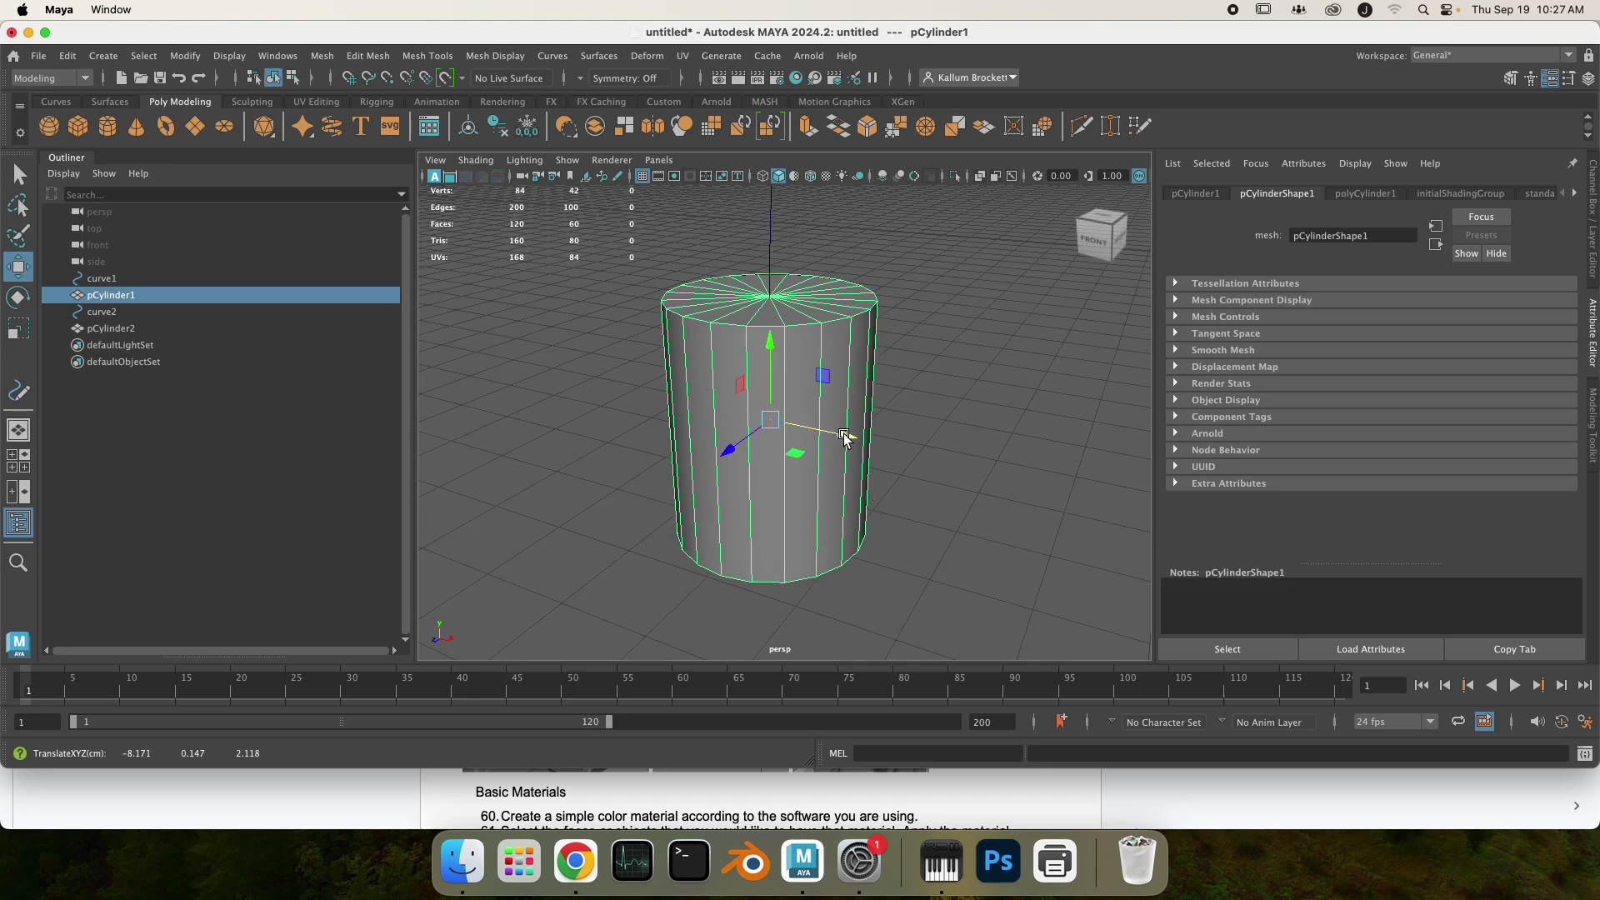
Step: Switch to face mode and select all 20 top cap faces, f[40:59]
right_click(707, 339)
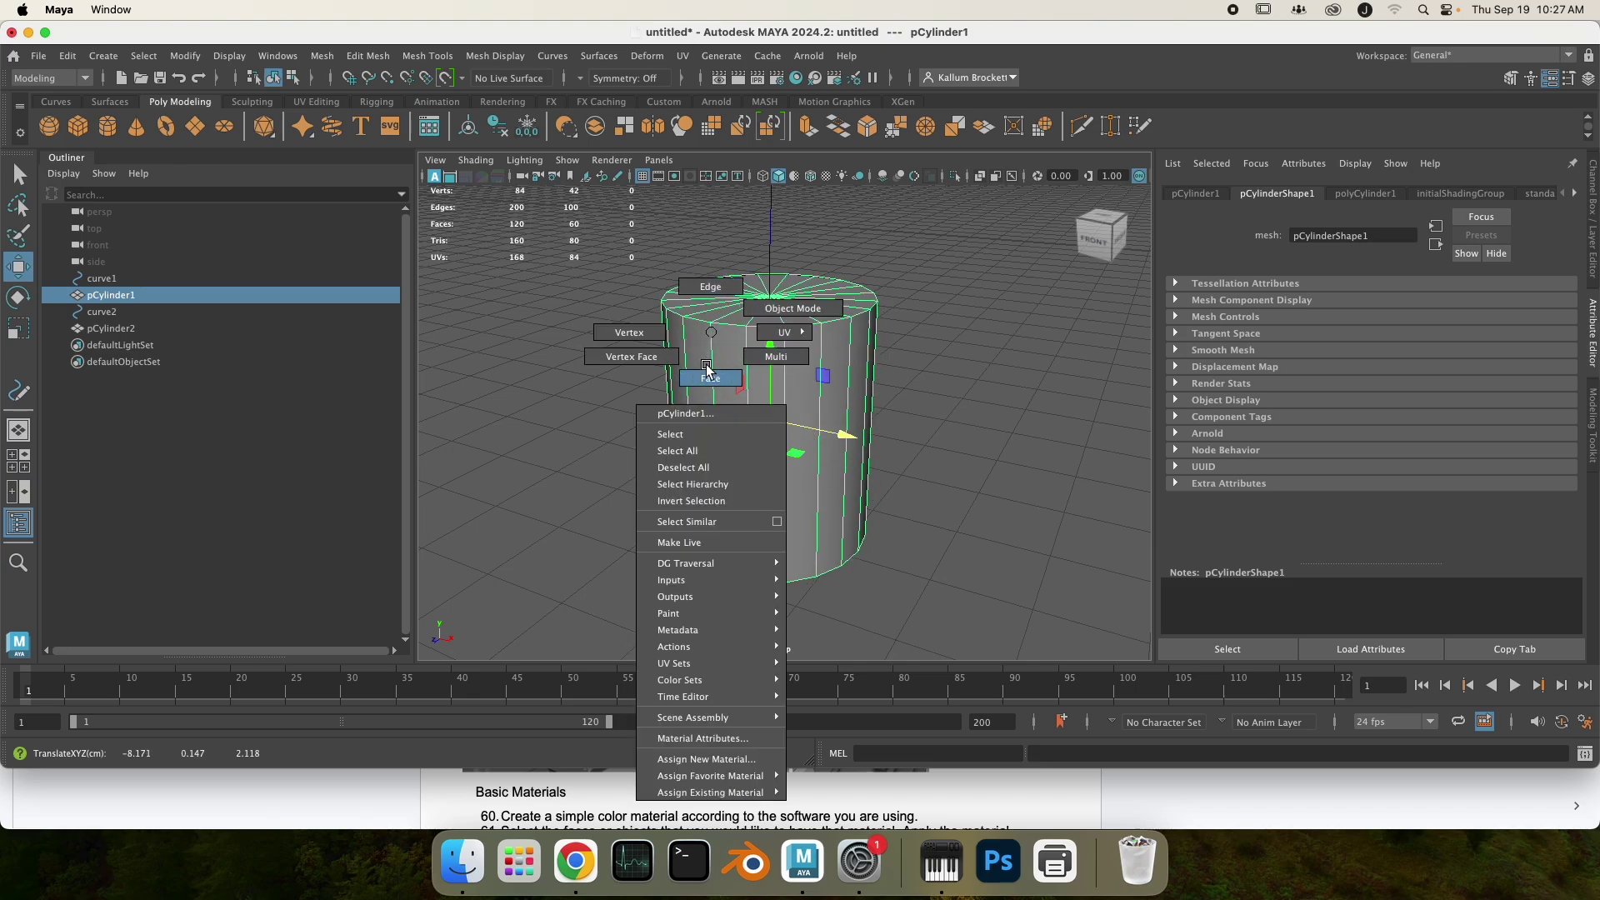
click(710, 377)
key(b)
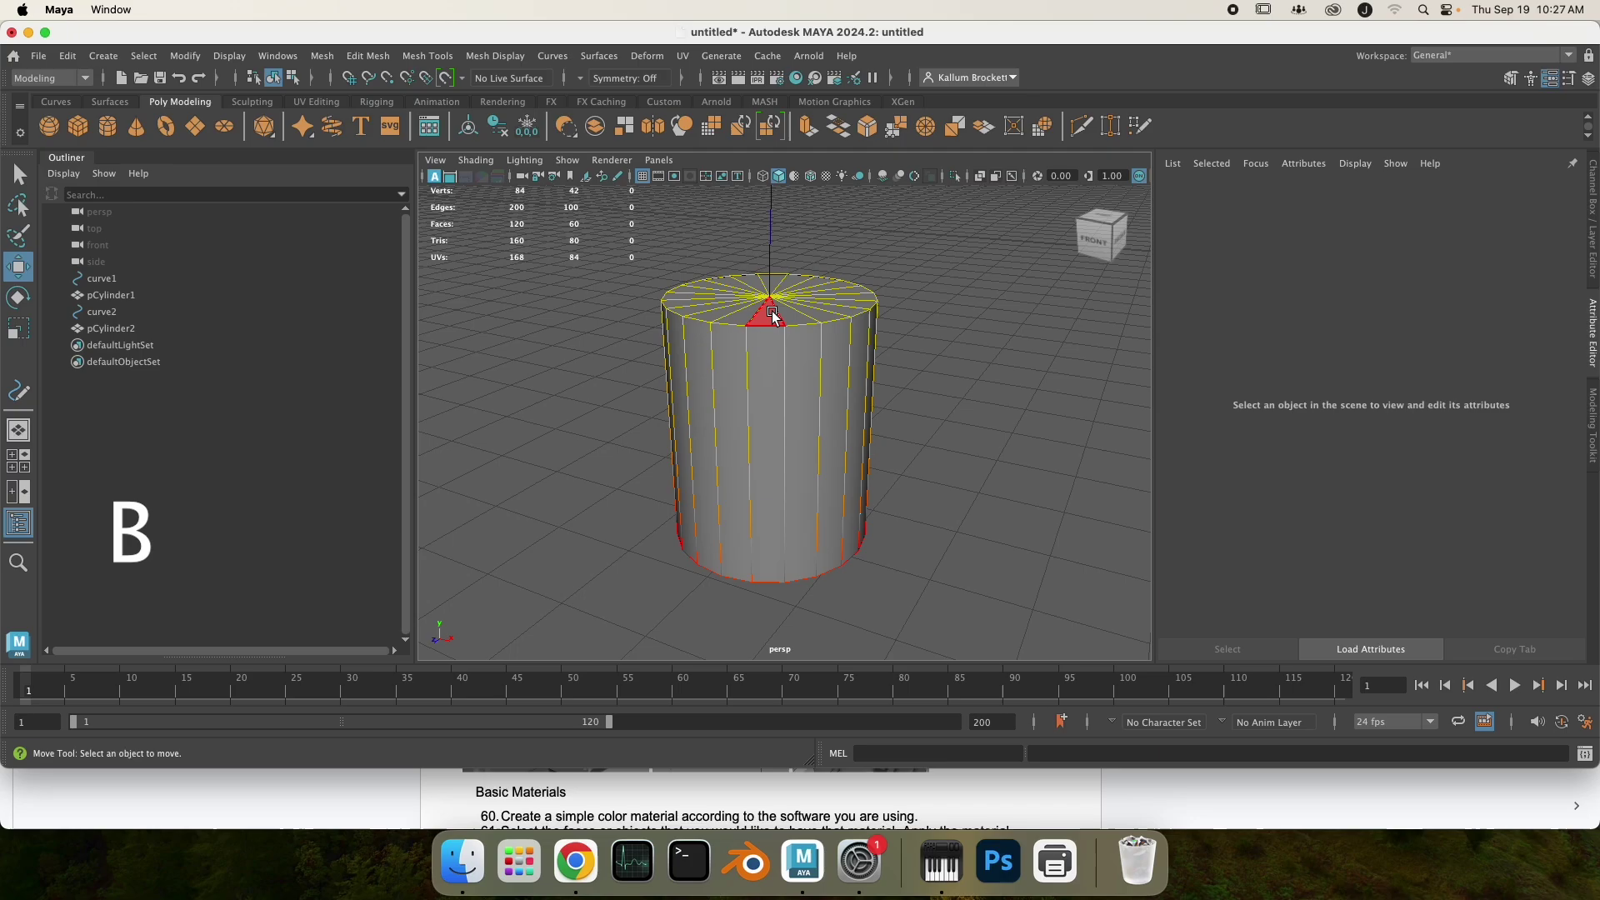
key(b)
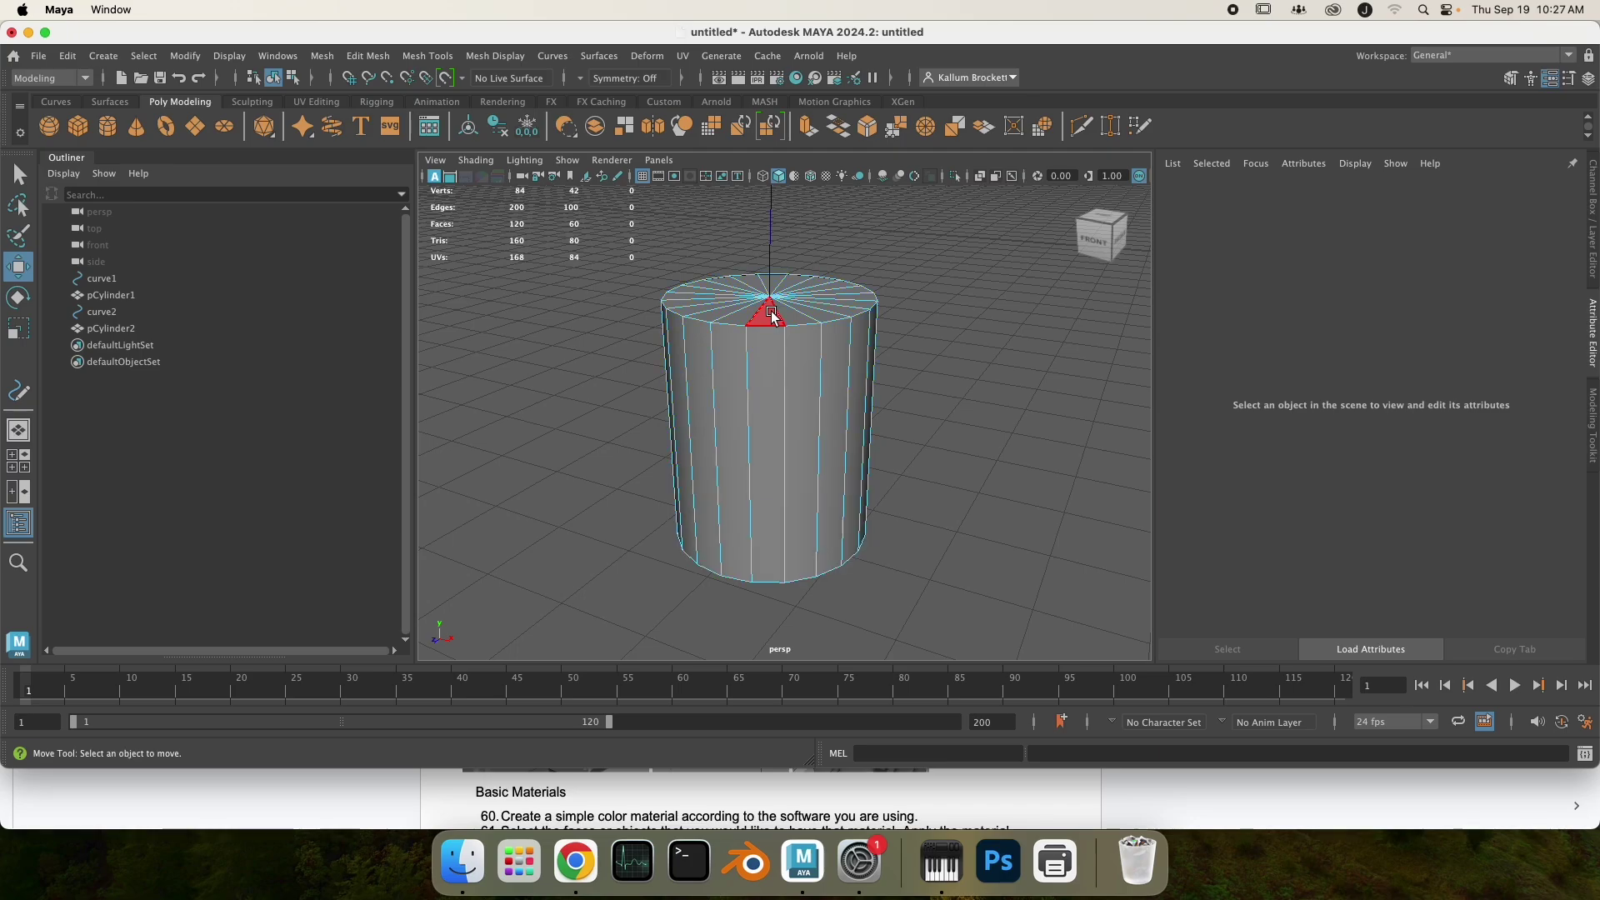
key(Tab)
mouse_move(771, 316)
mouse_down()
mouse_move(771, 294)
mouse_move(733, 296)
mouse_up()
click(859, 298)
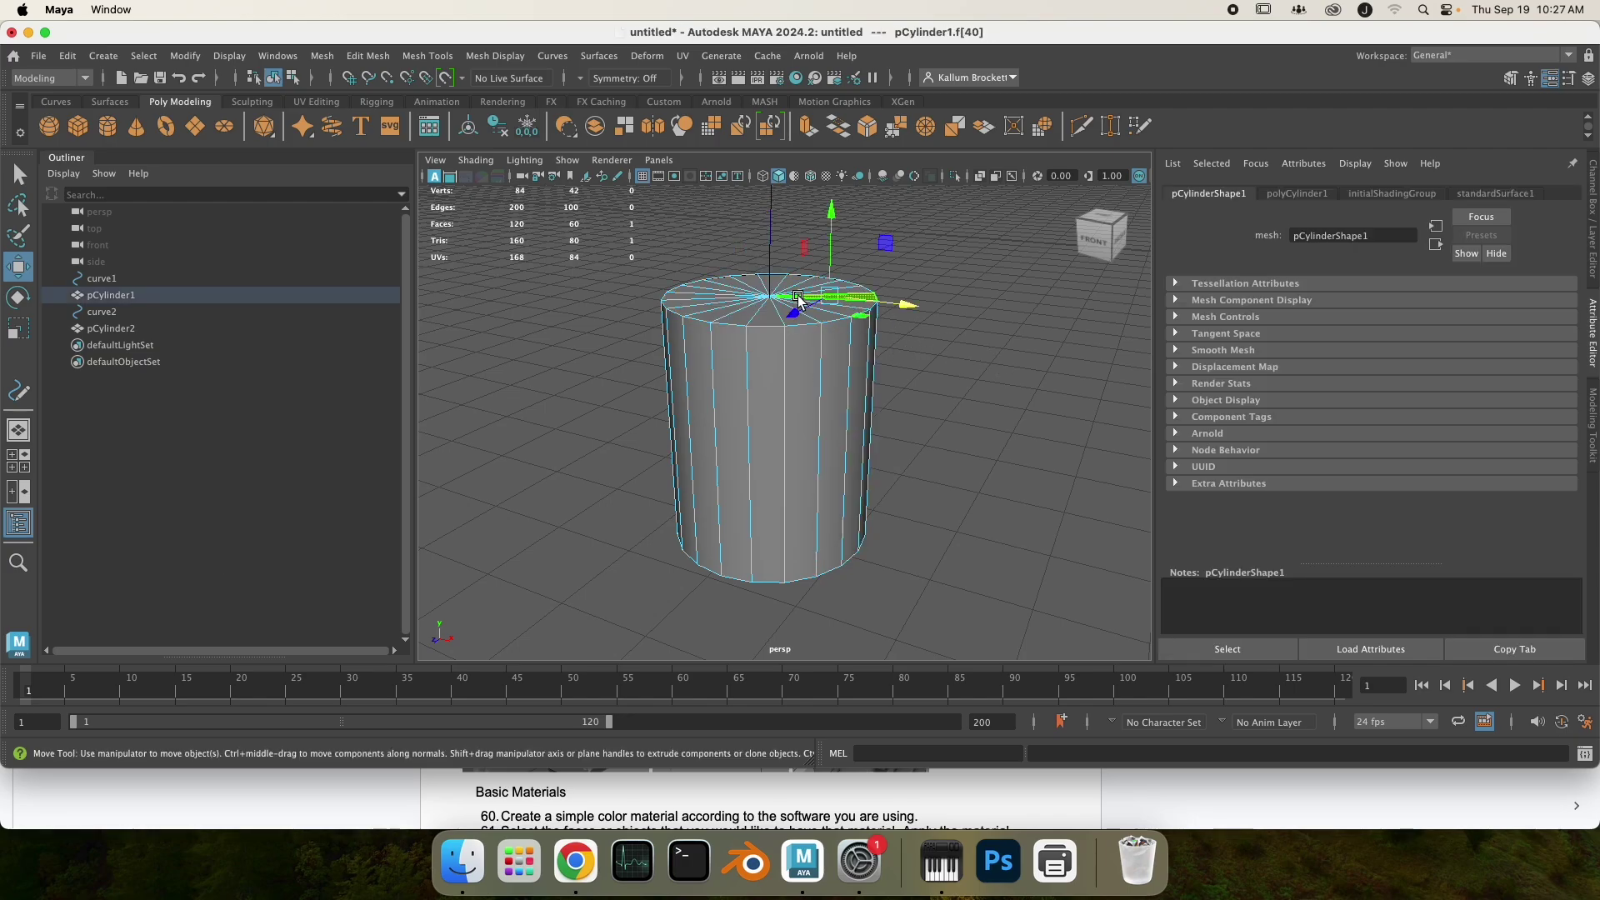
mouse_move(798, 302)
mouse_down()
mouse_move(767, 303)
mouse_move(795, 303)
mouse_up()
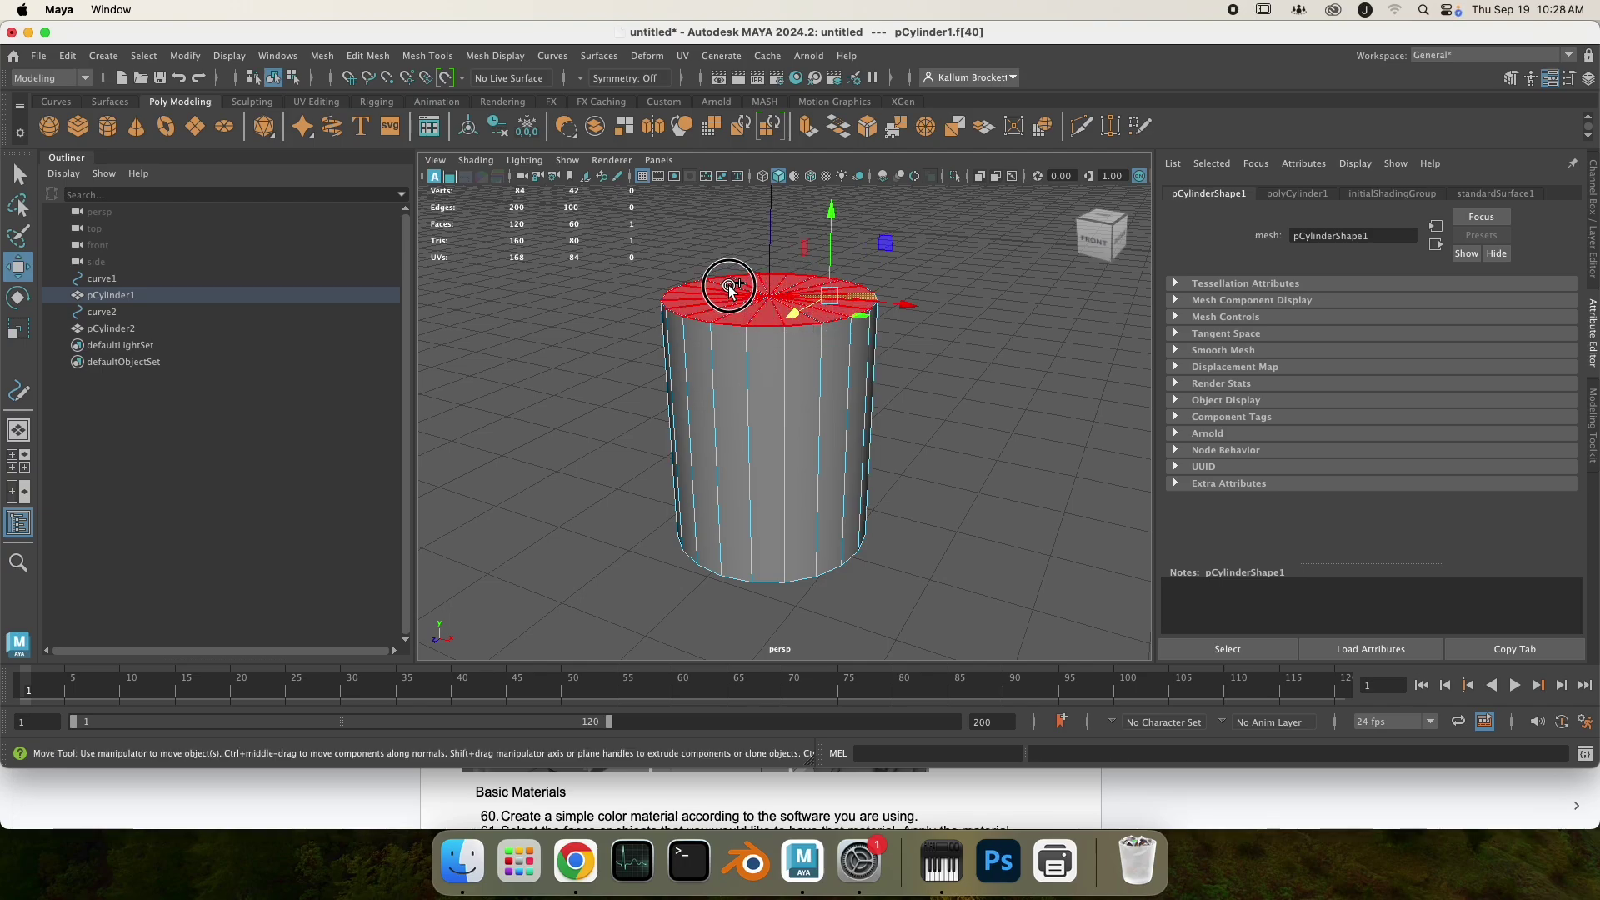
drag(730, 288, 750, 296)
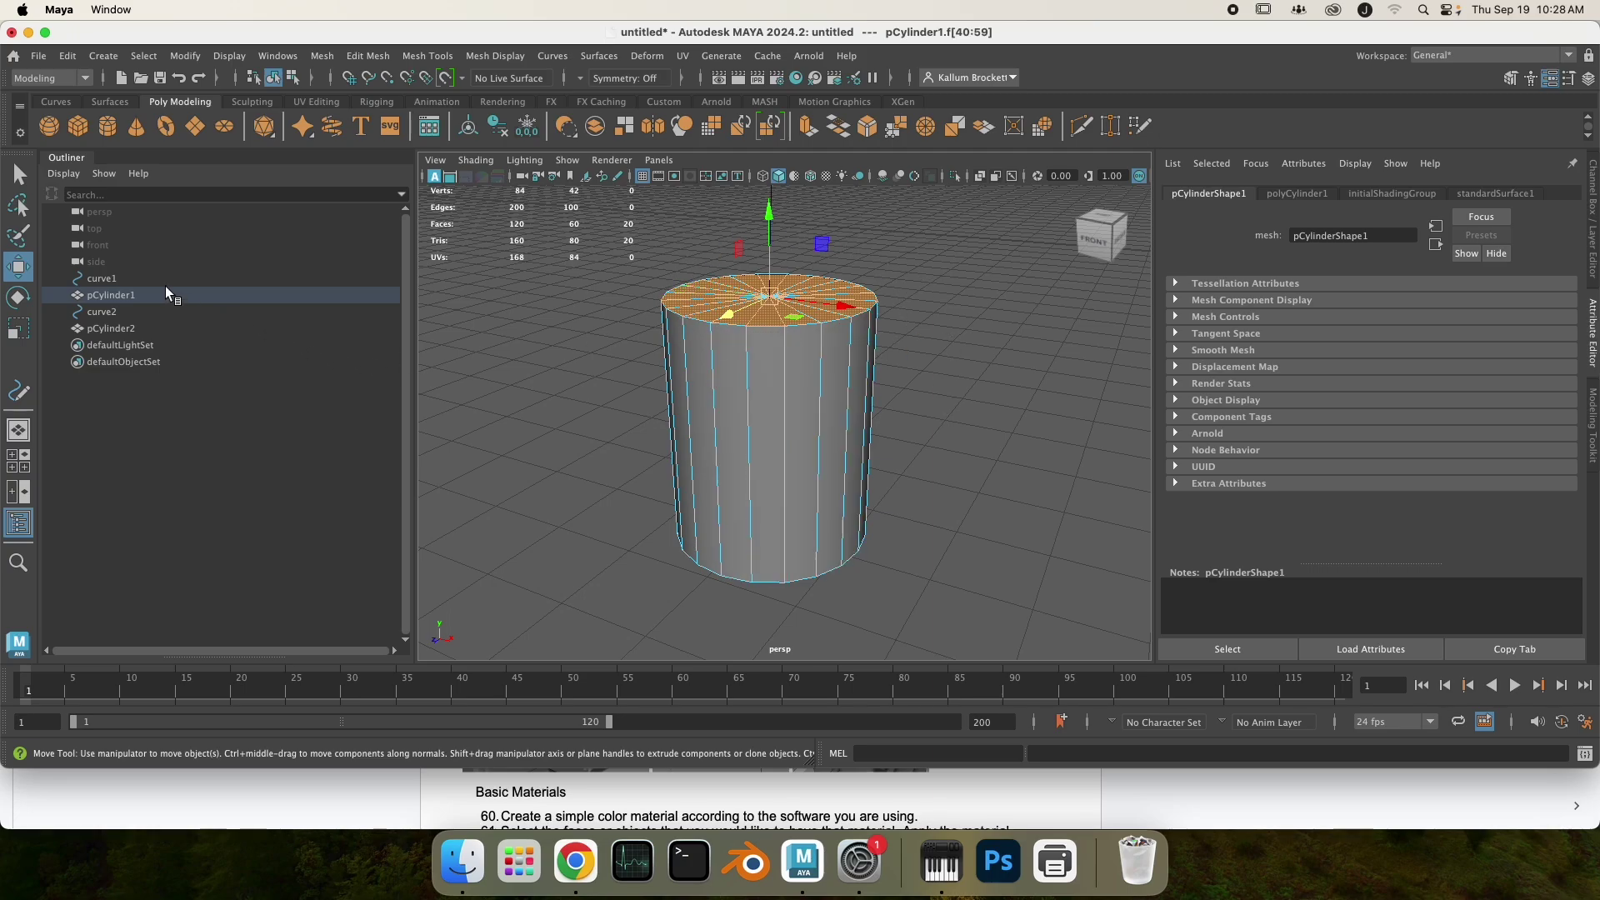
Step: Add curve1 to the selected top cap faces and frame it in the view
click(103, 280)
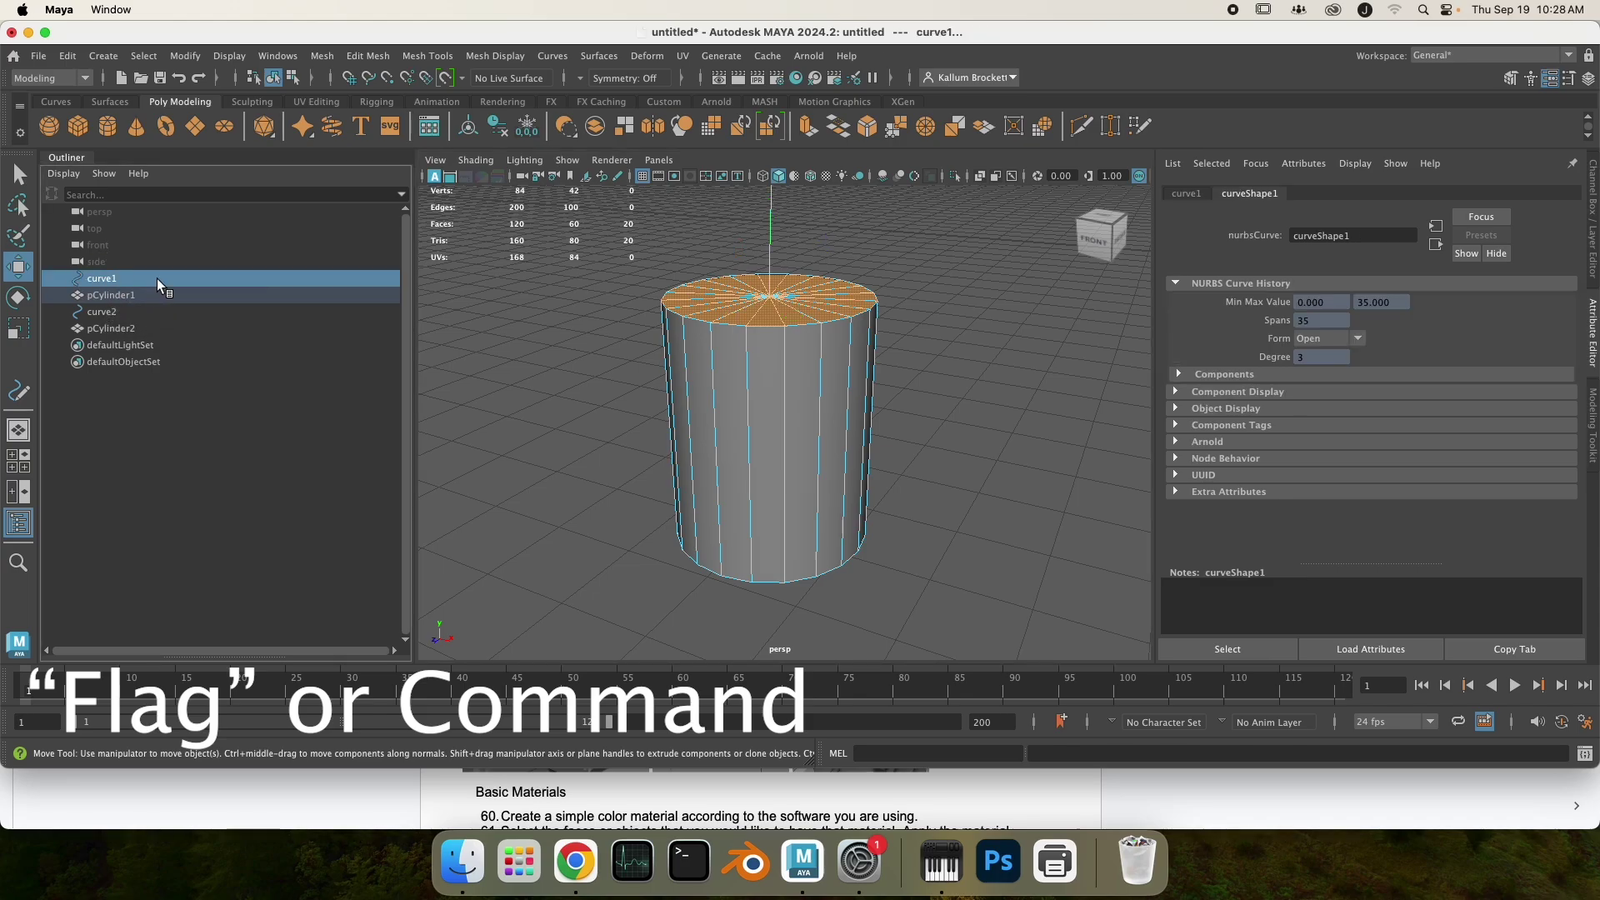
key(super+z)
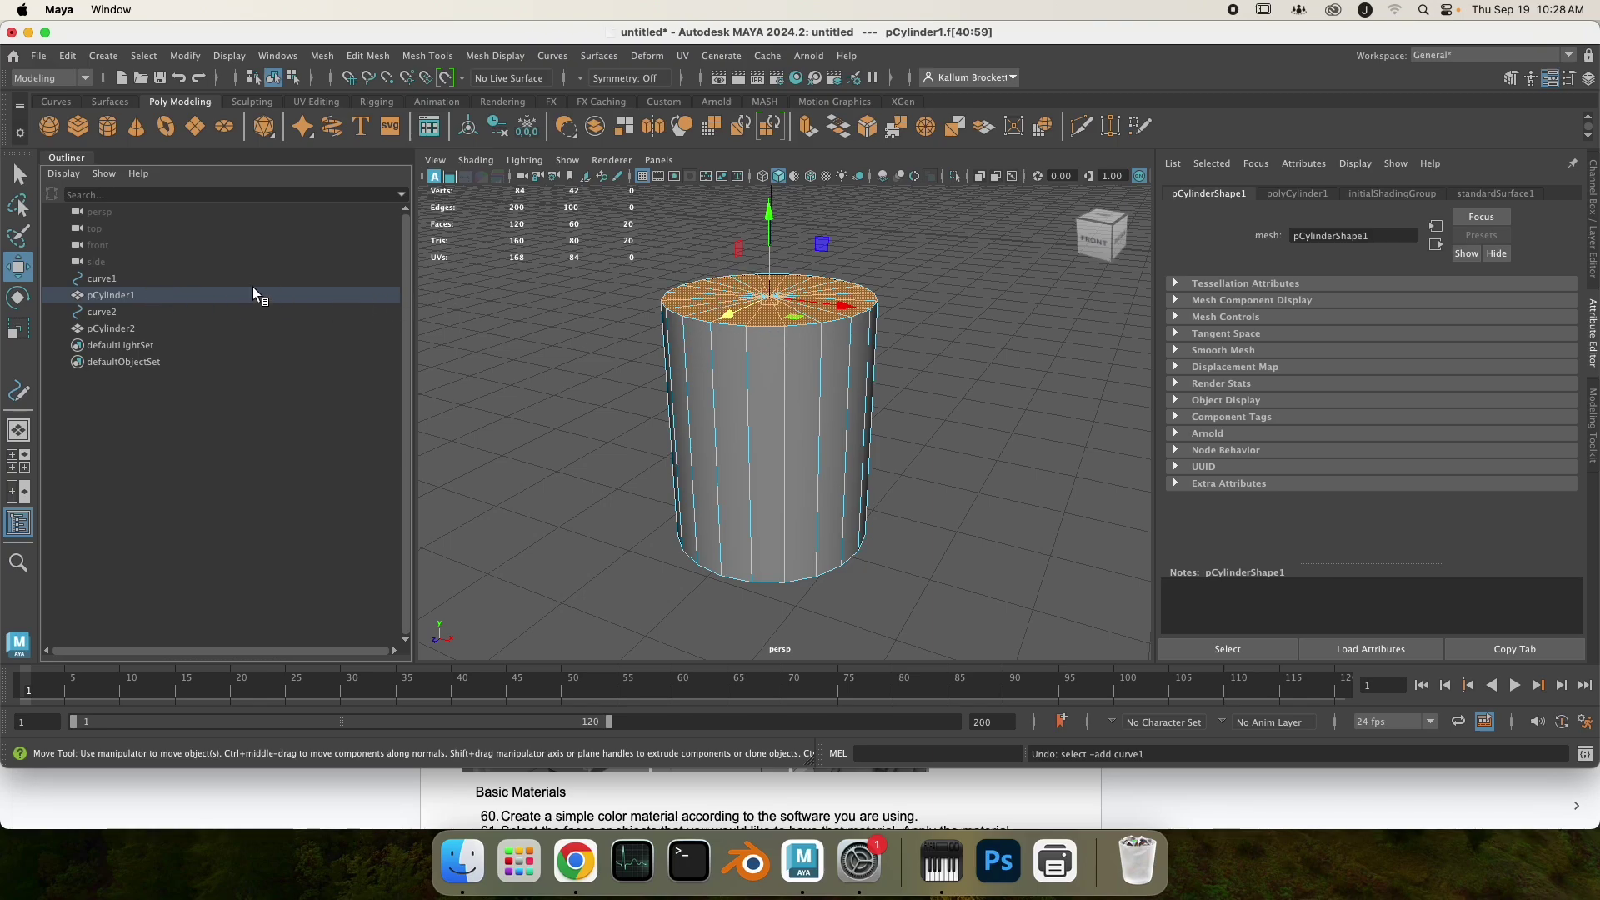
click(112, 280)
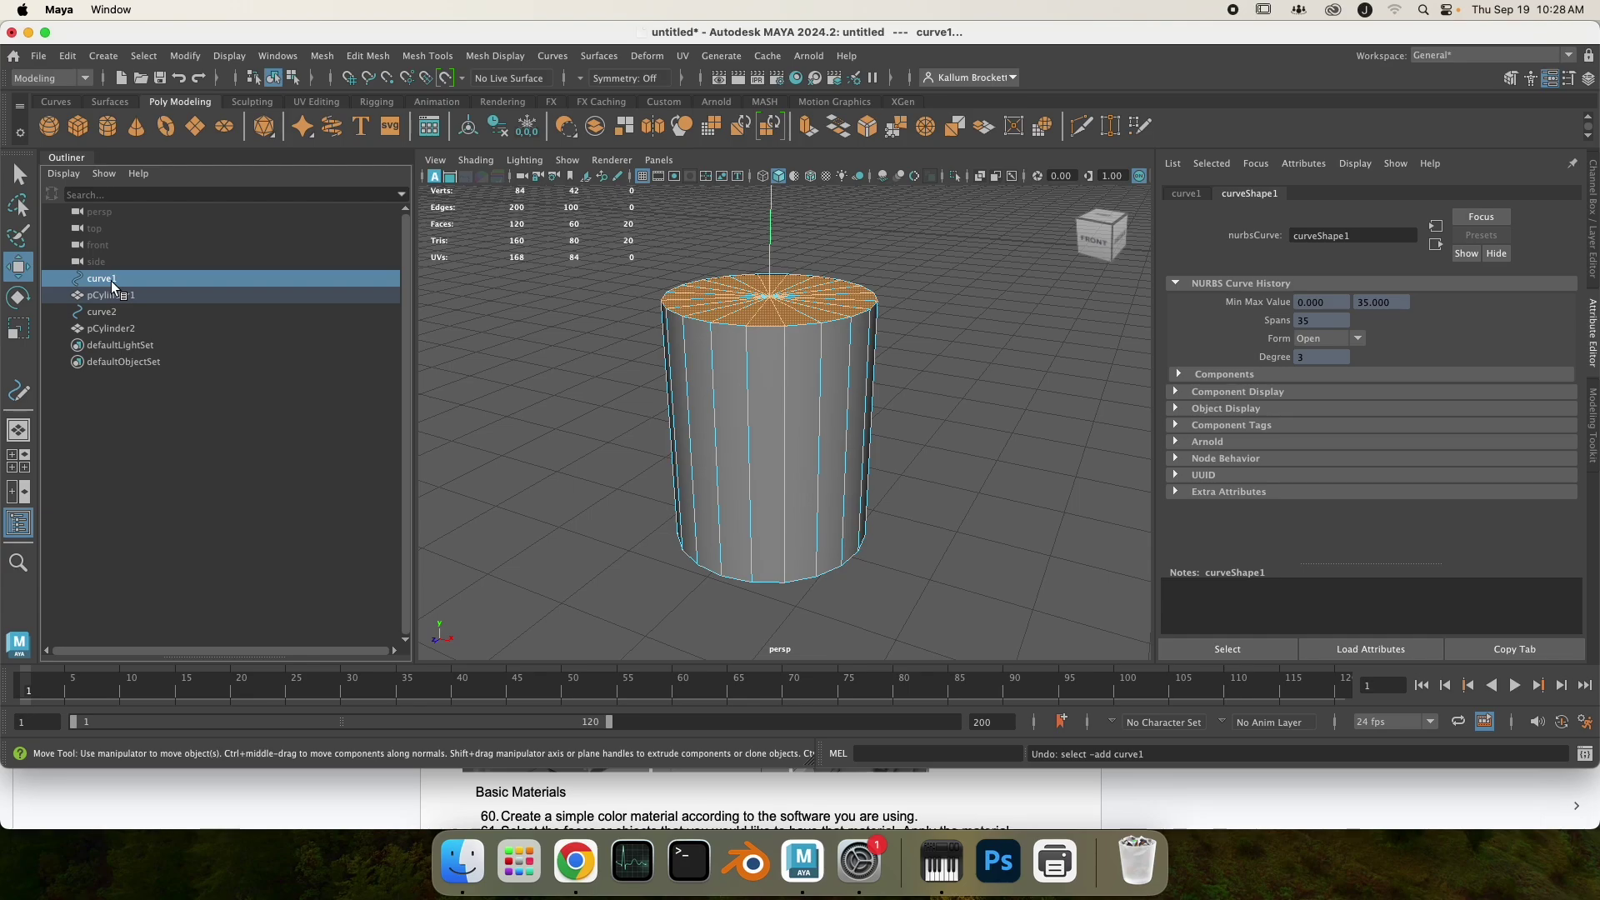
key(f)
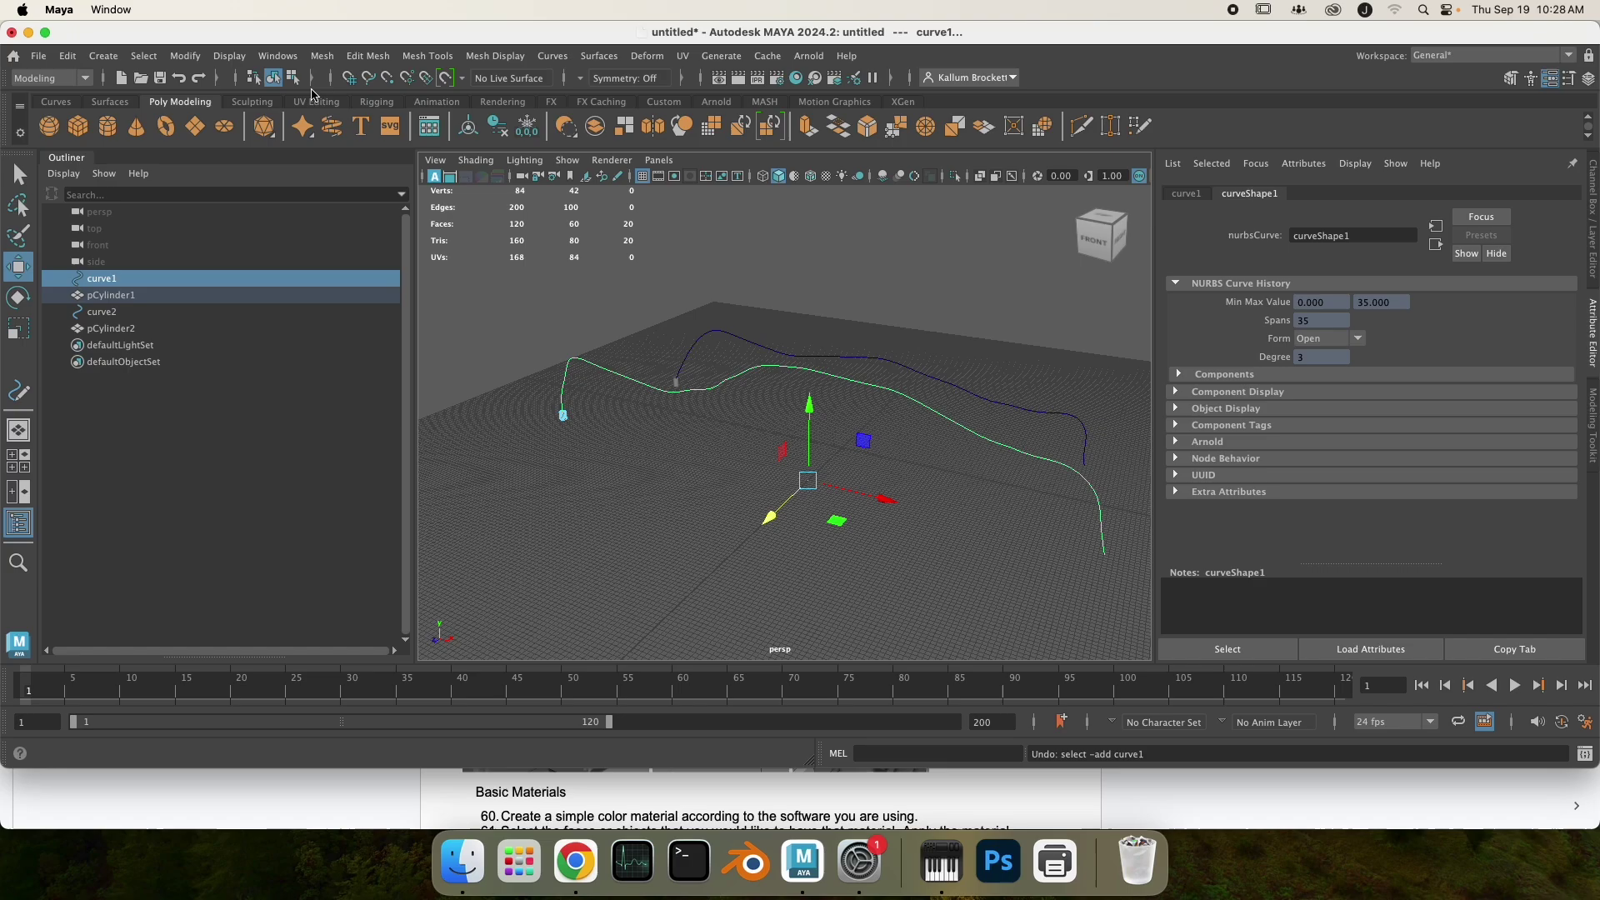
Step: Apply Edit Mesh > Extrude to the cap faces along curve1
click(365, 57)
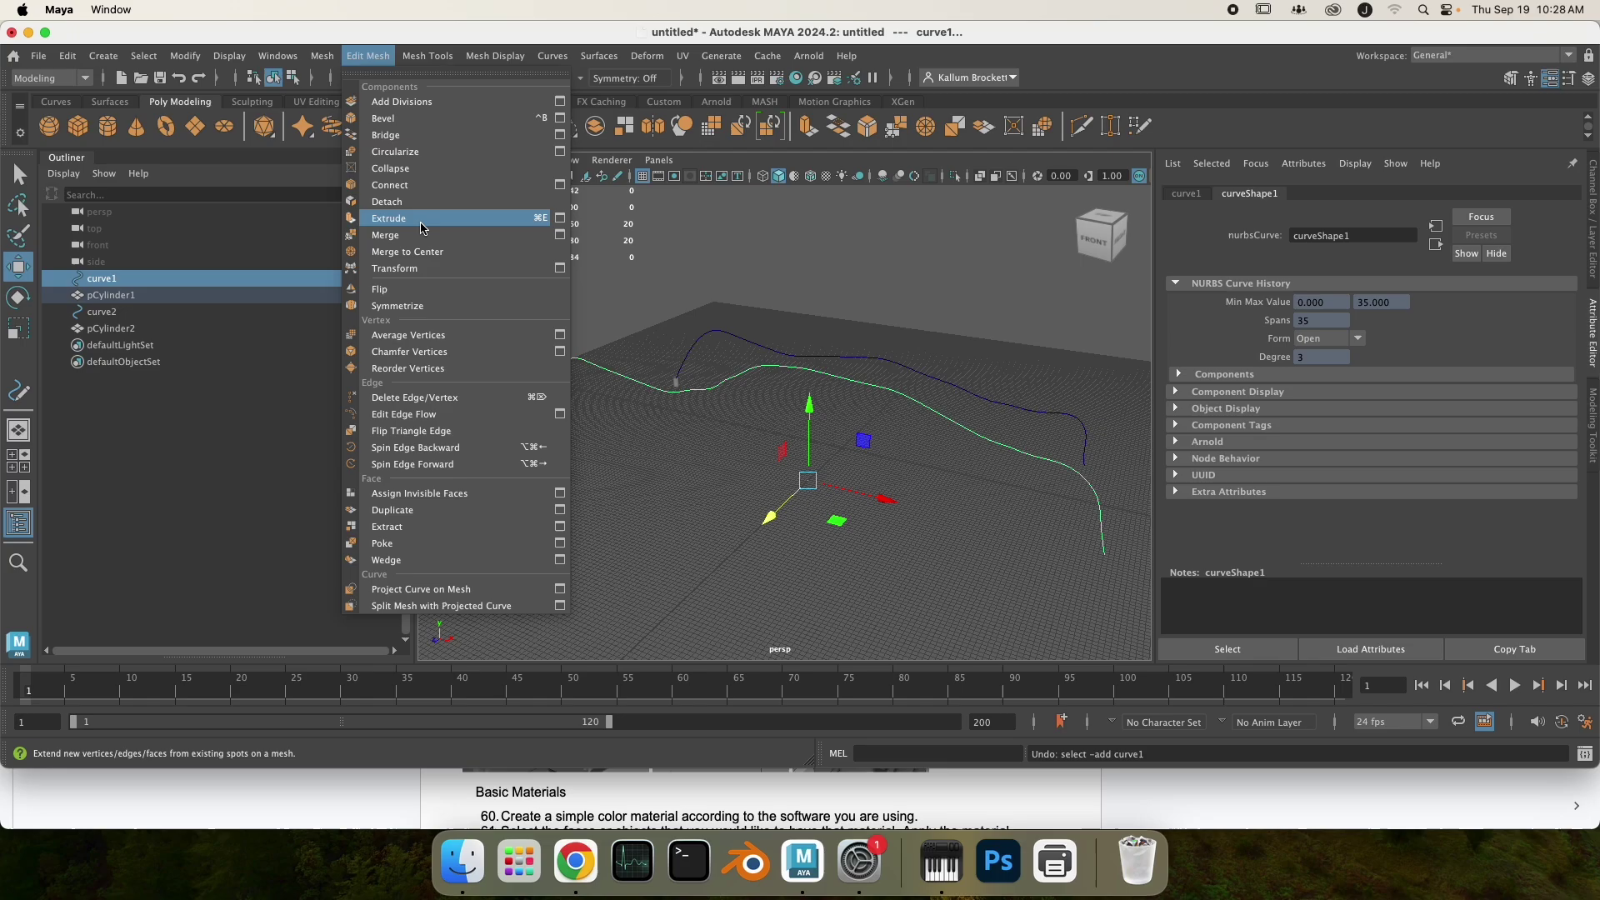
click(389, 219)
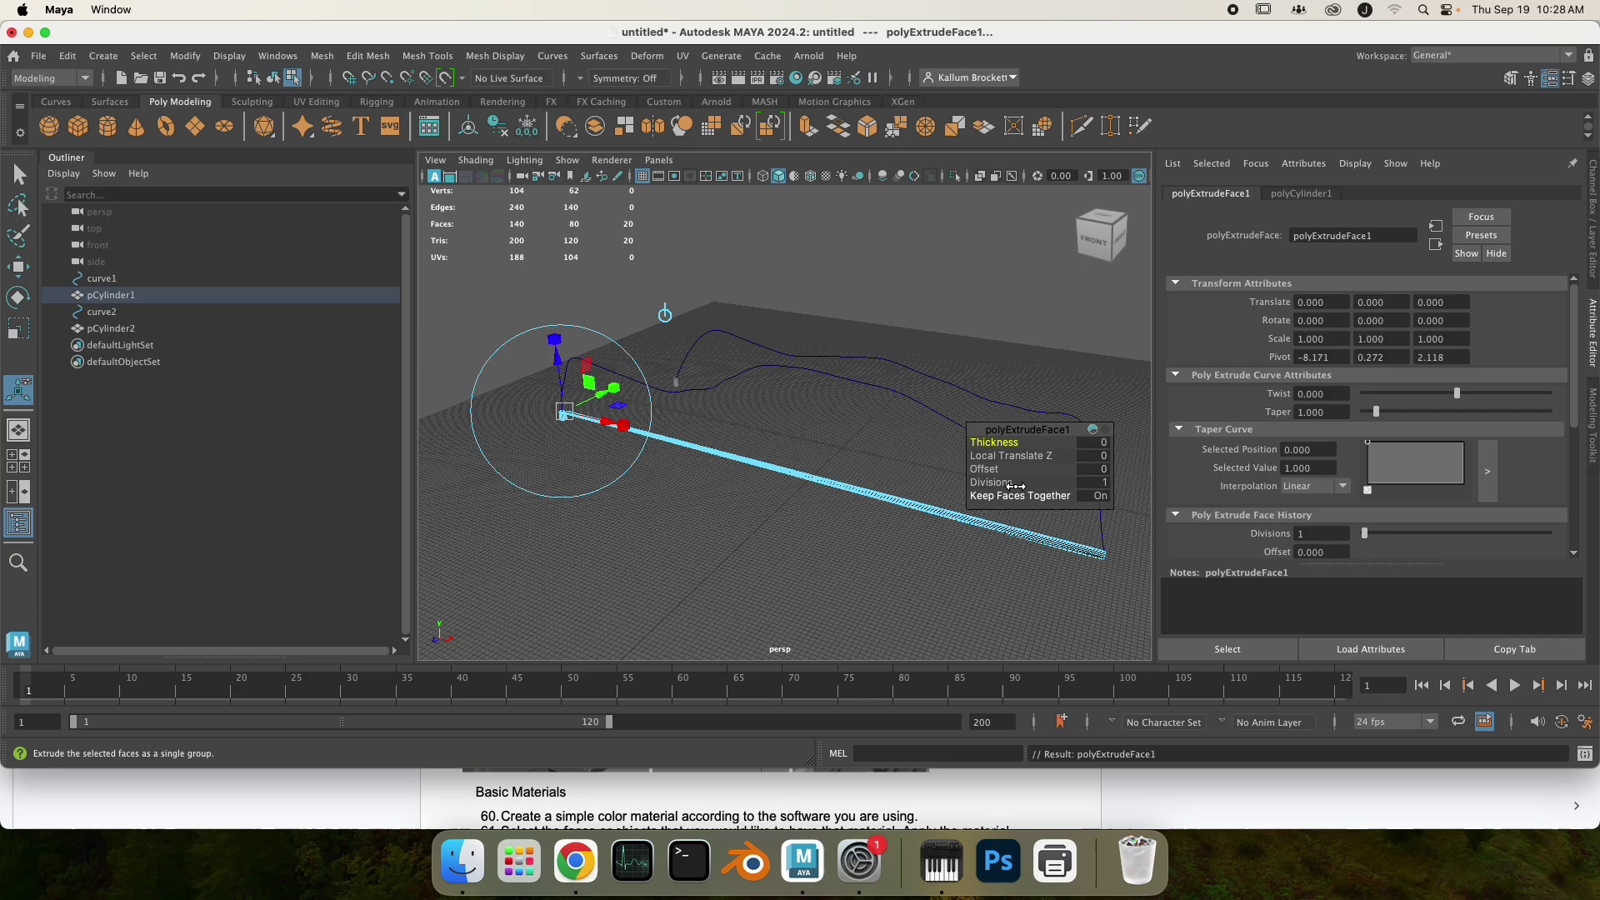
Step: Try 50 and 100 extrusion divisions, then settle on 75 for polyExtrudeFace1
drag(997, 485, 1422, 495)
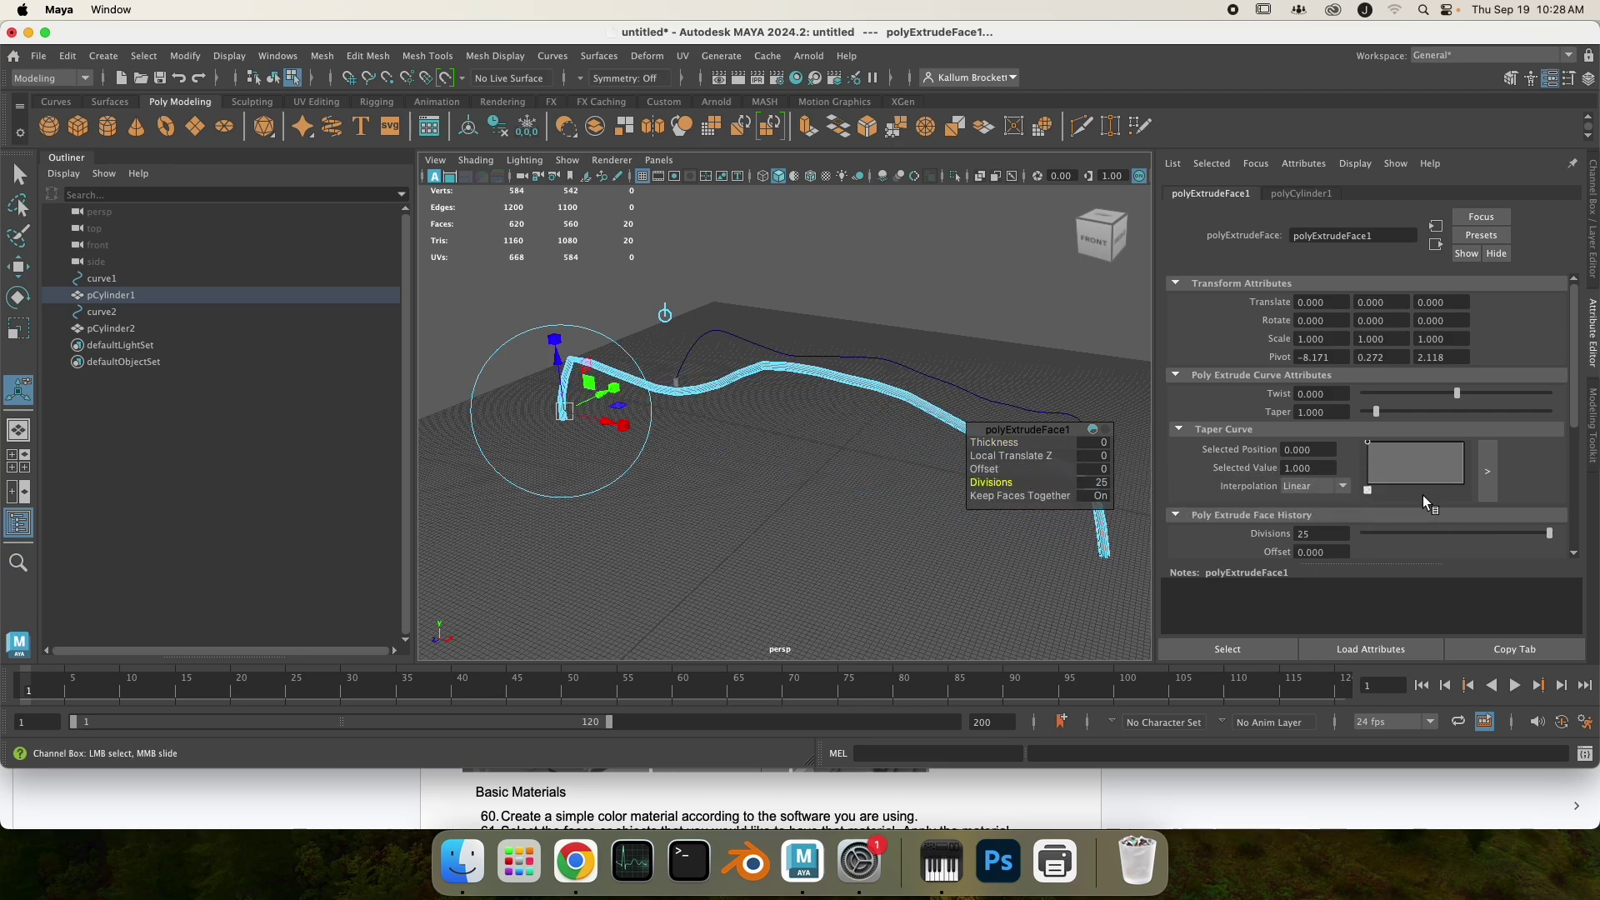
click(1107, 483)
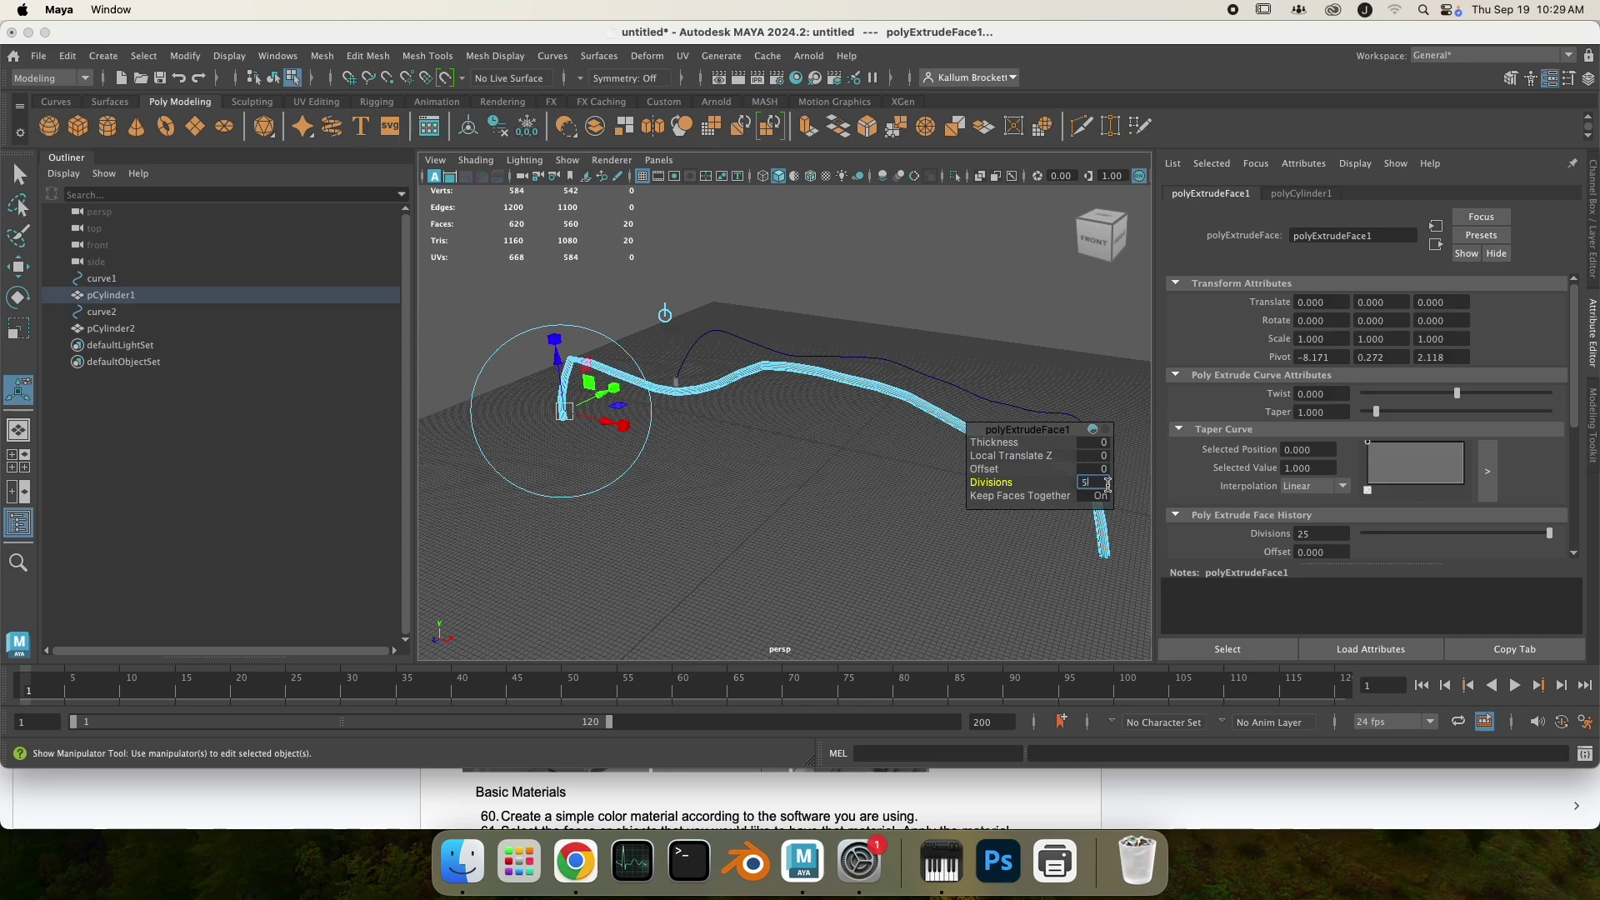
key(Return)
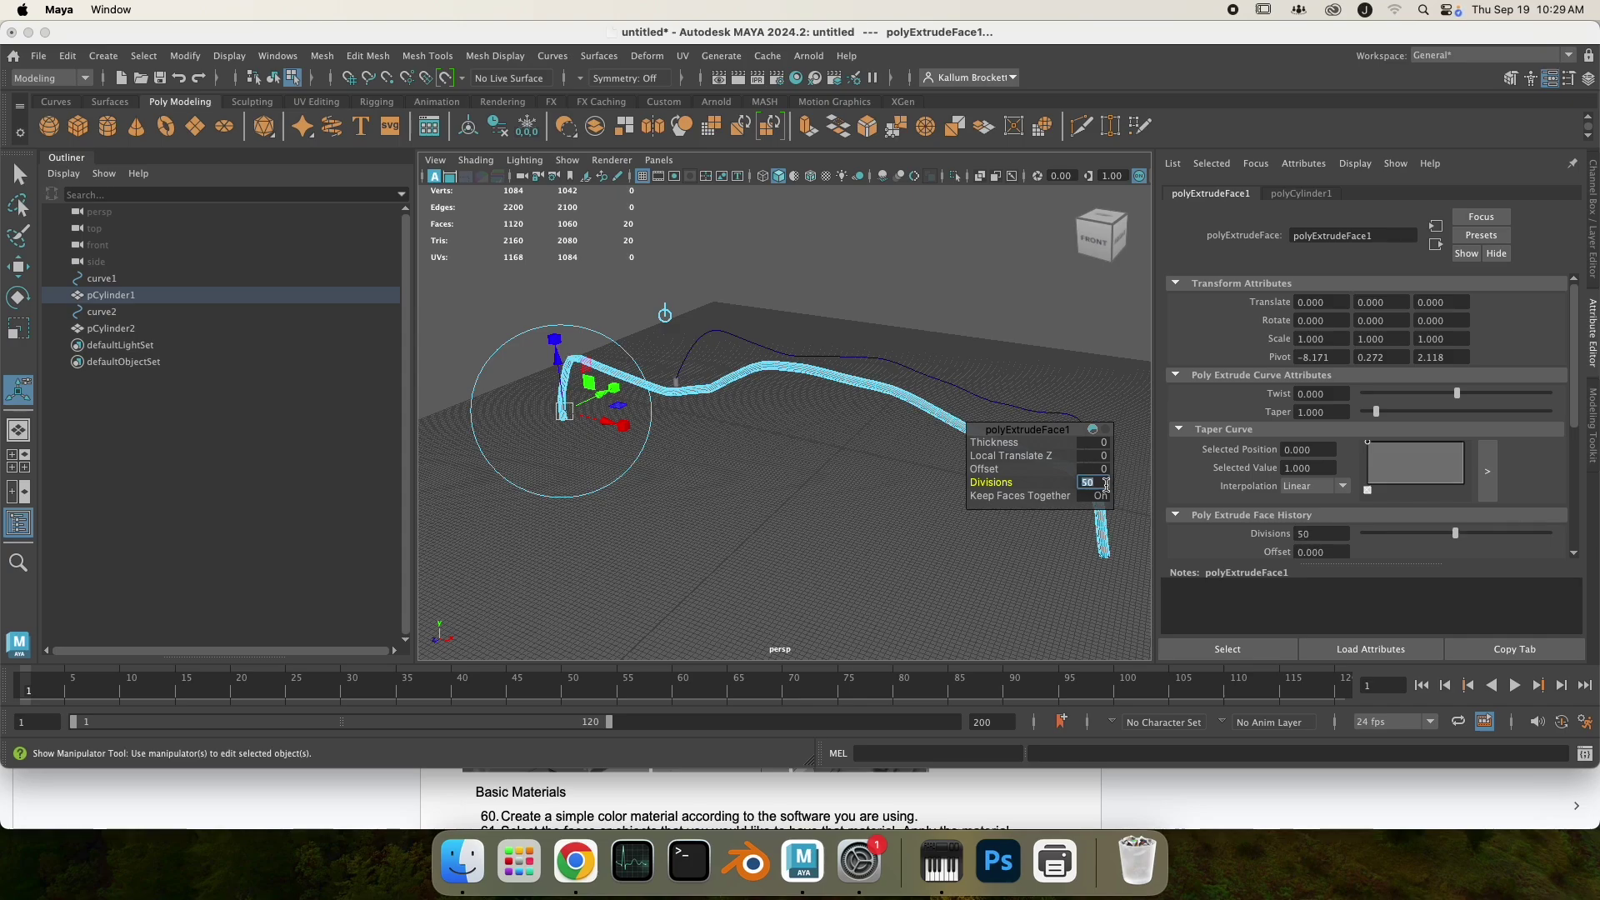
text(100)
key(Return)
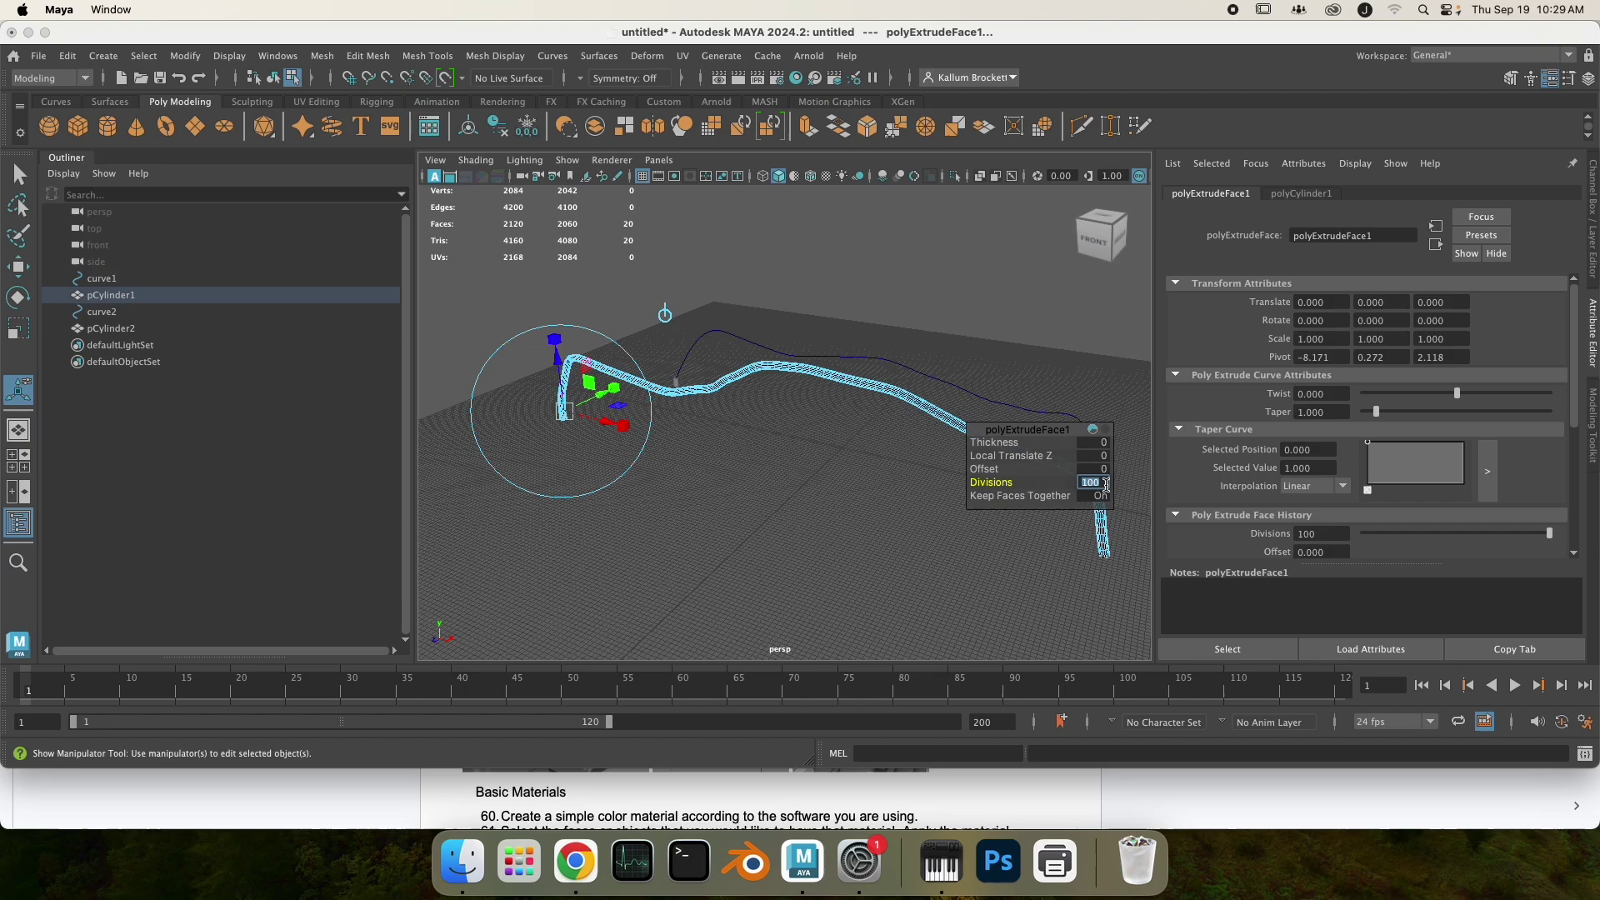
click(813, 523)
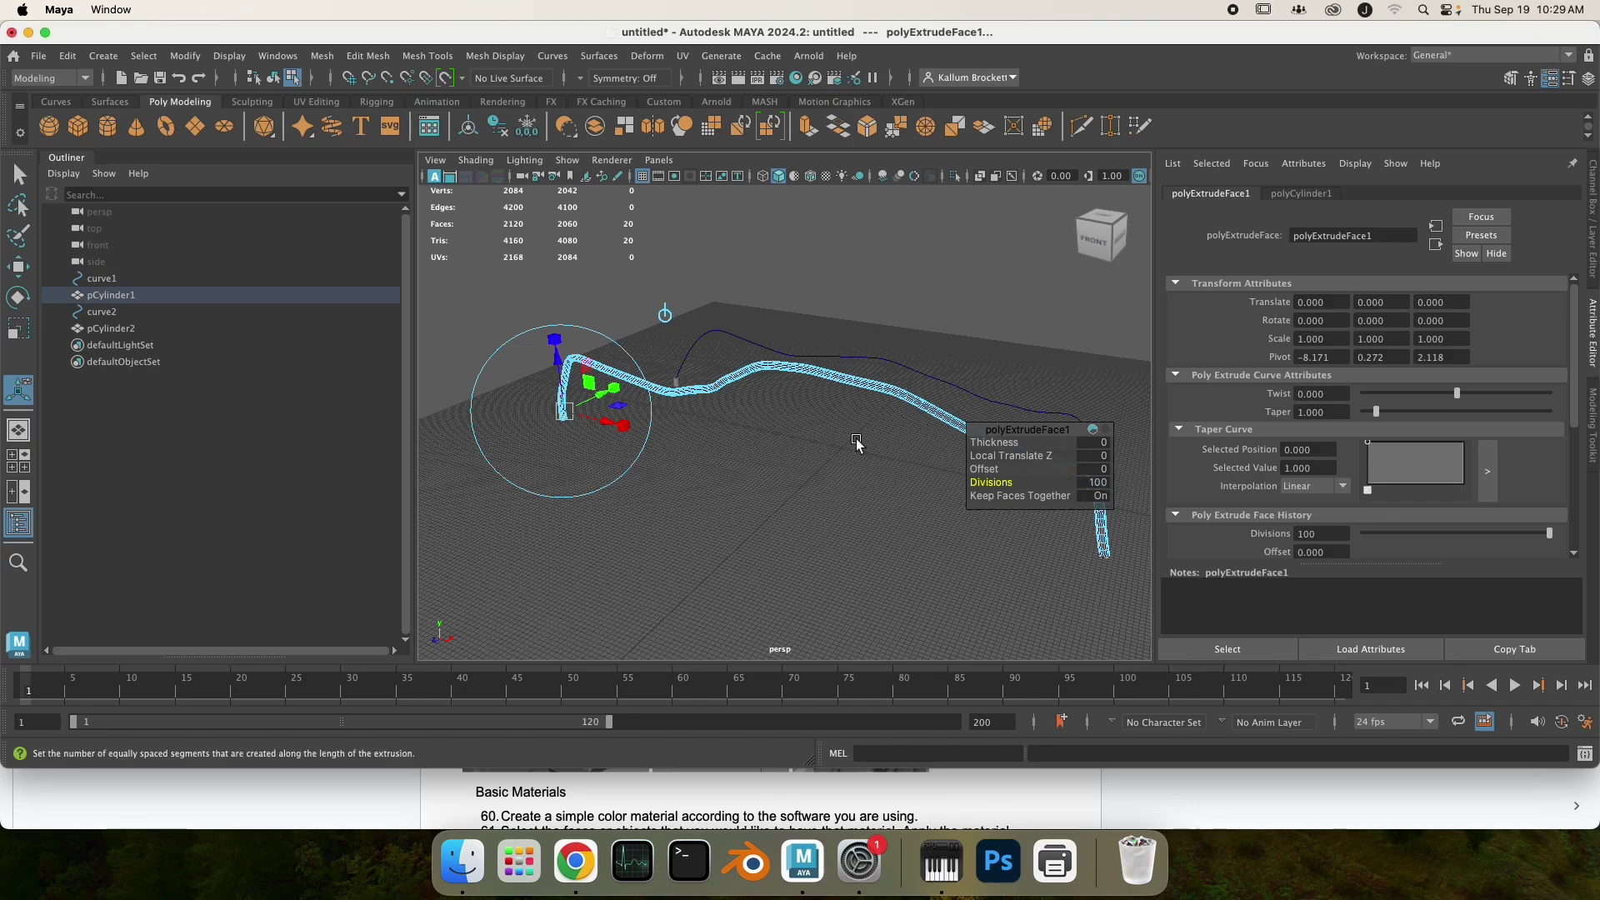
middle_drag(1015, 481, 987, 488)
double_click(1100, 484)
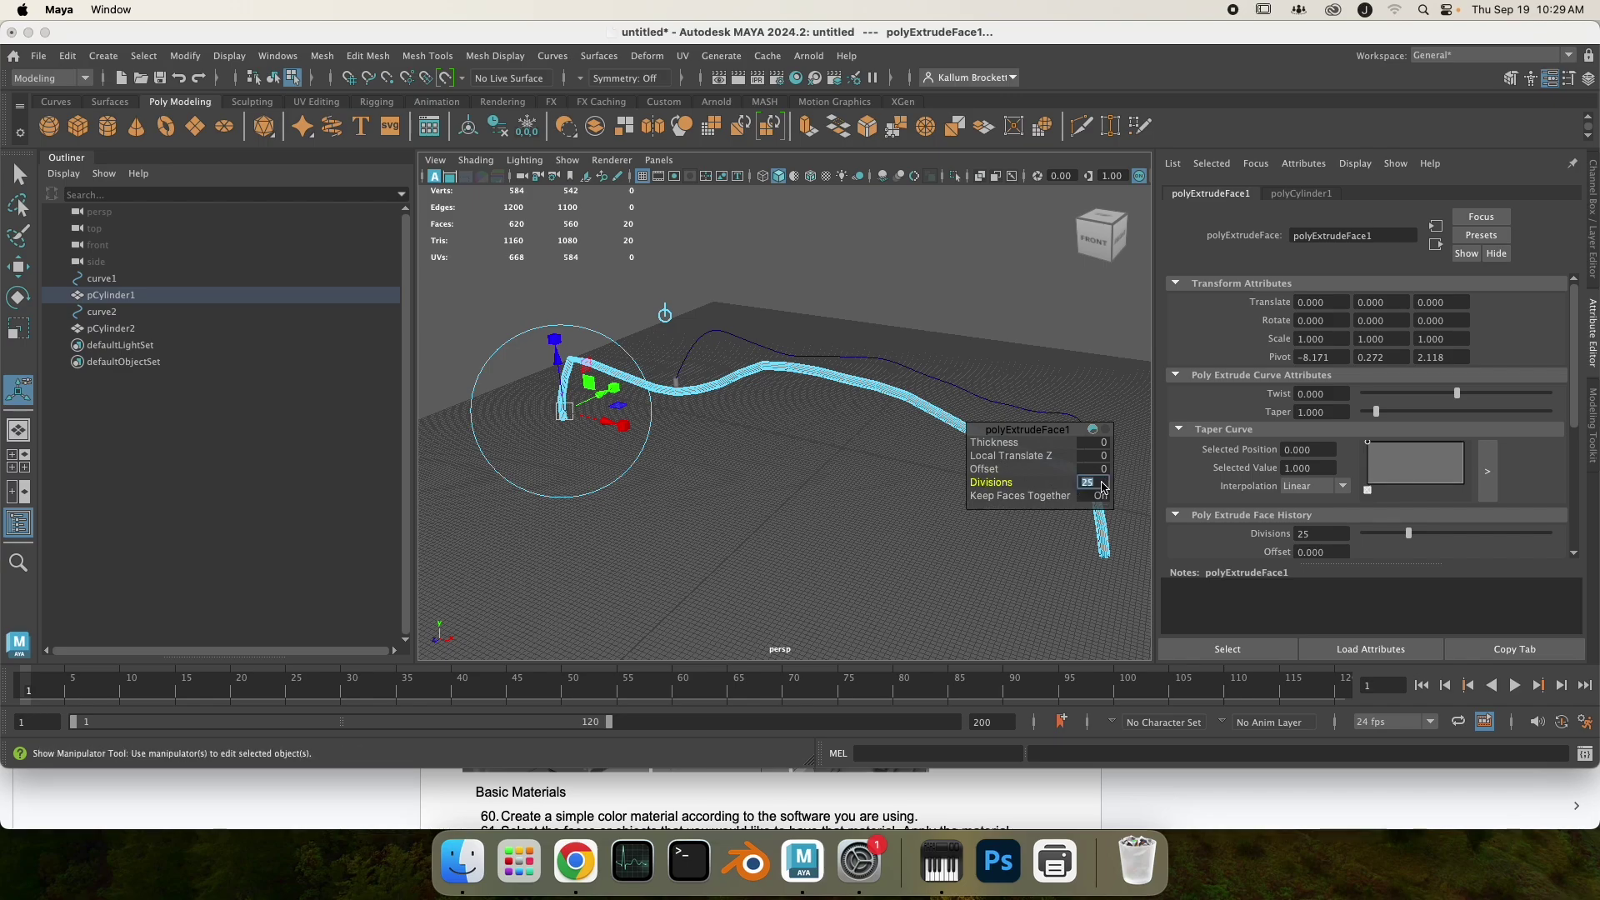
text(75)
key(Return)
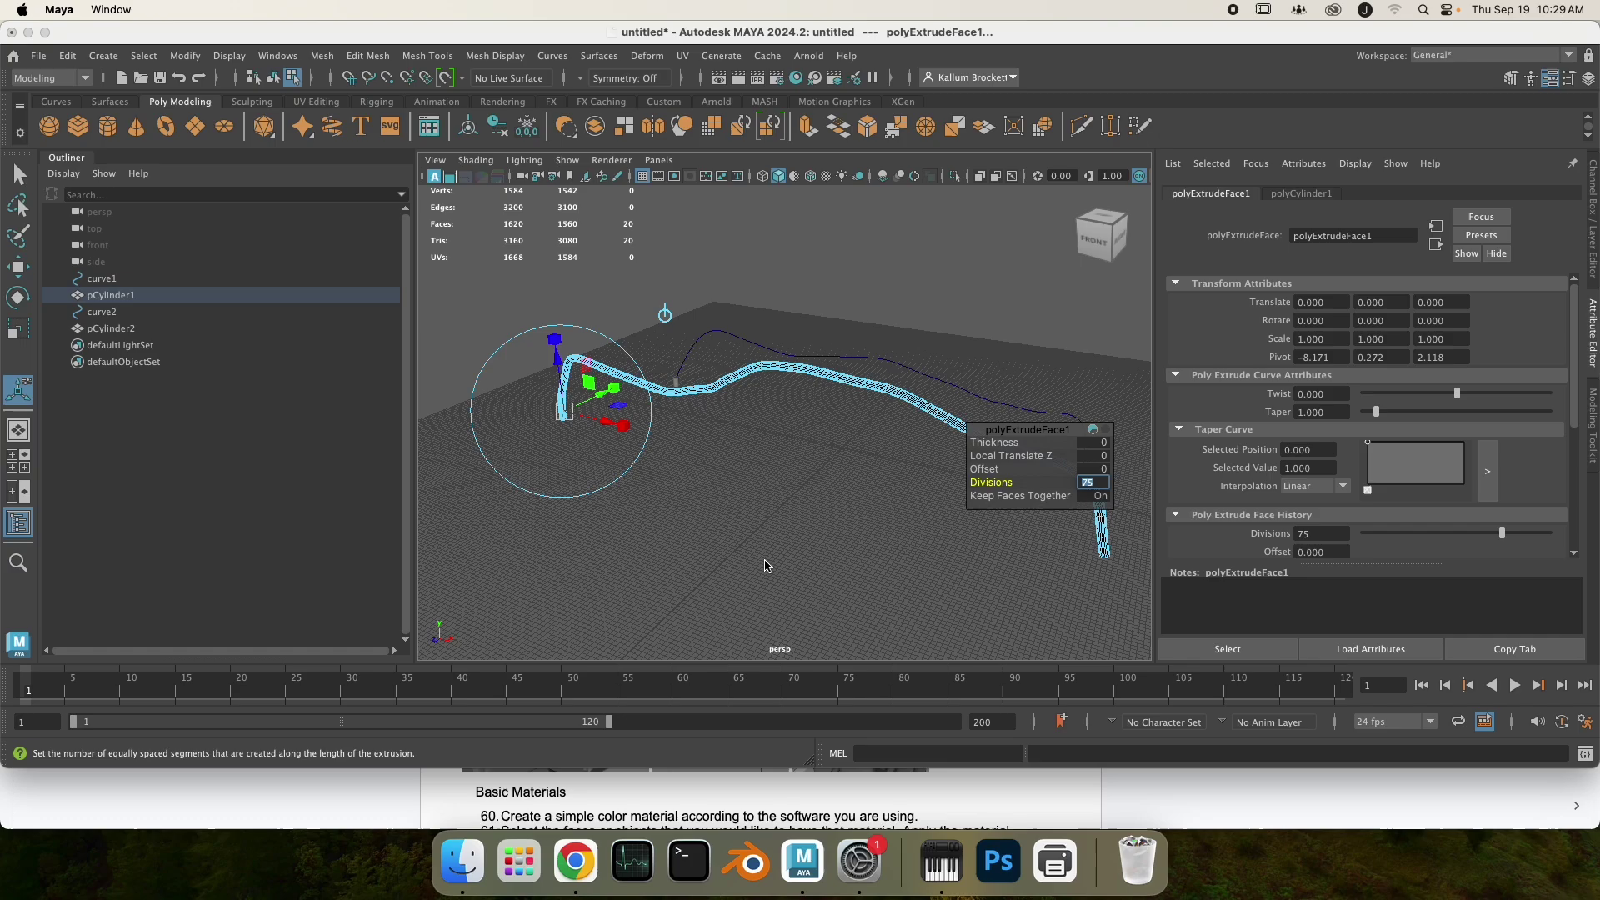
Step: Deselect, inspect the tube, and undo the last division change
click(751, 565)
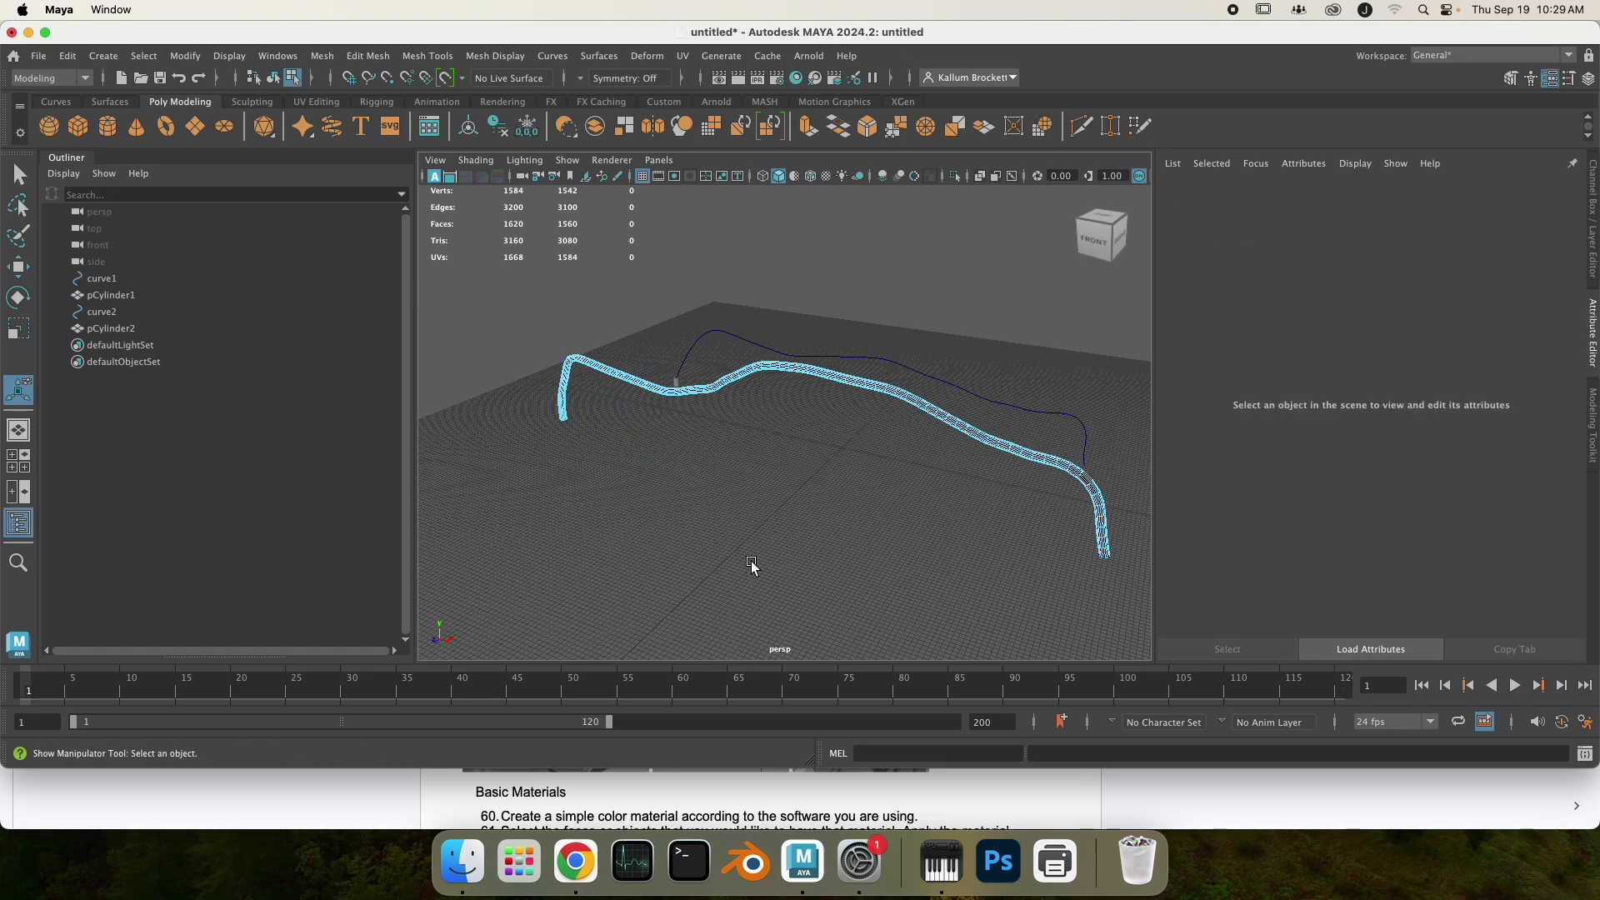
alt+drag(728, 569, 914, 522)
scroll(882, 500, up, 6)
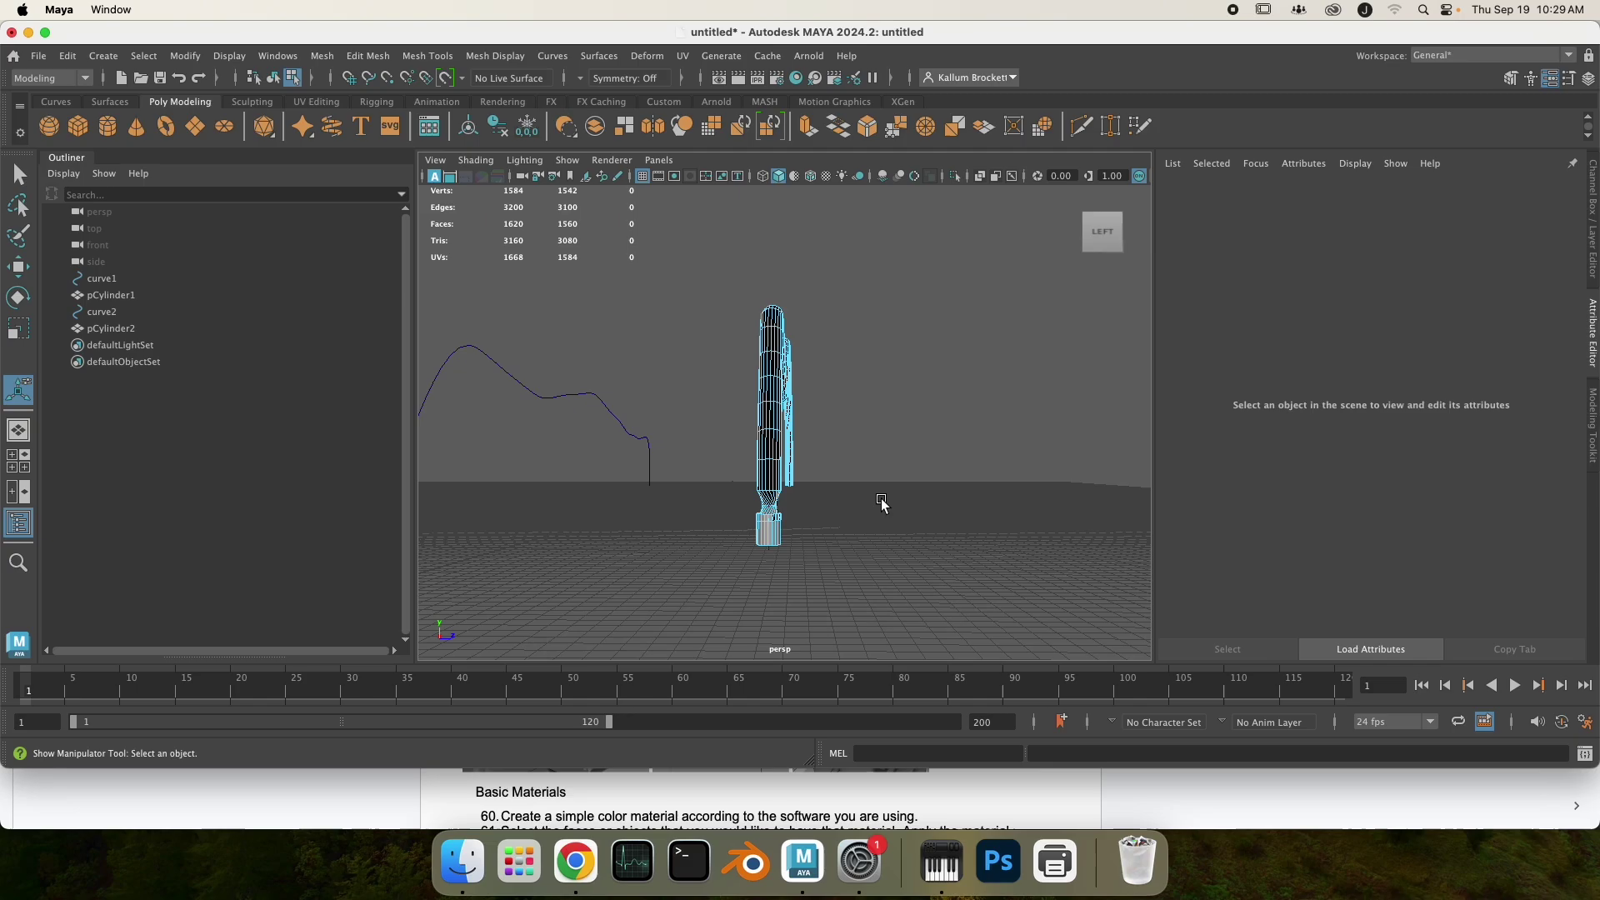
scroll(878, 474, up, 3)
scroll(879, 475, down, 8)
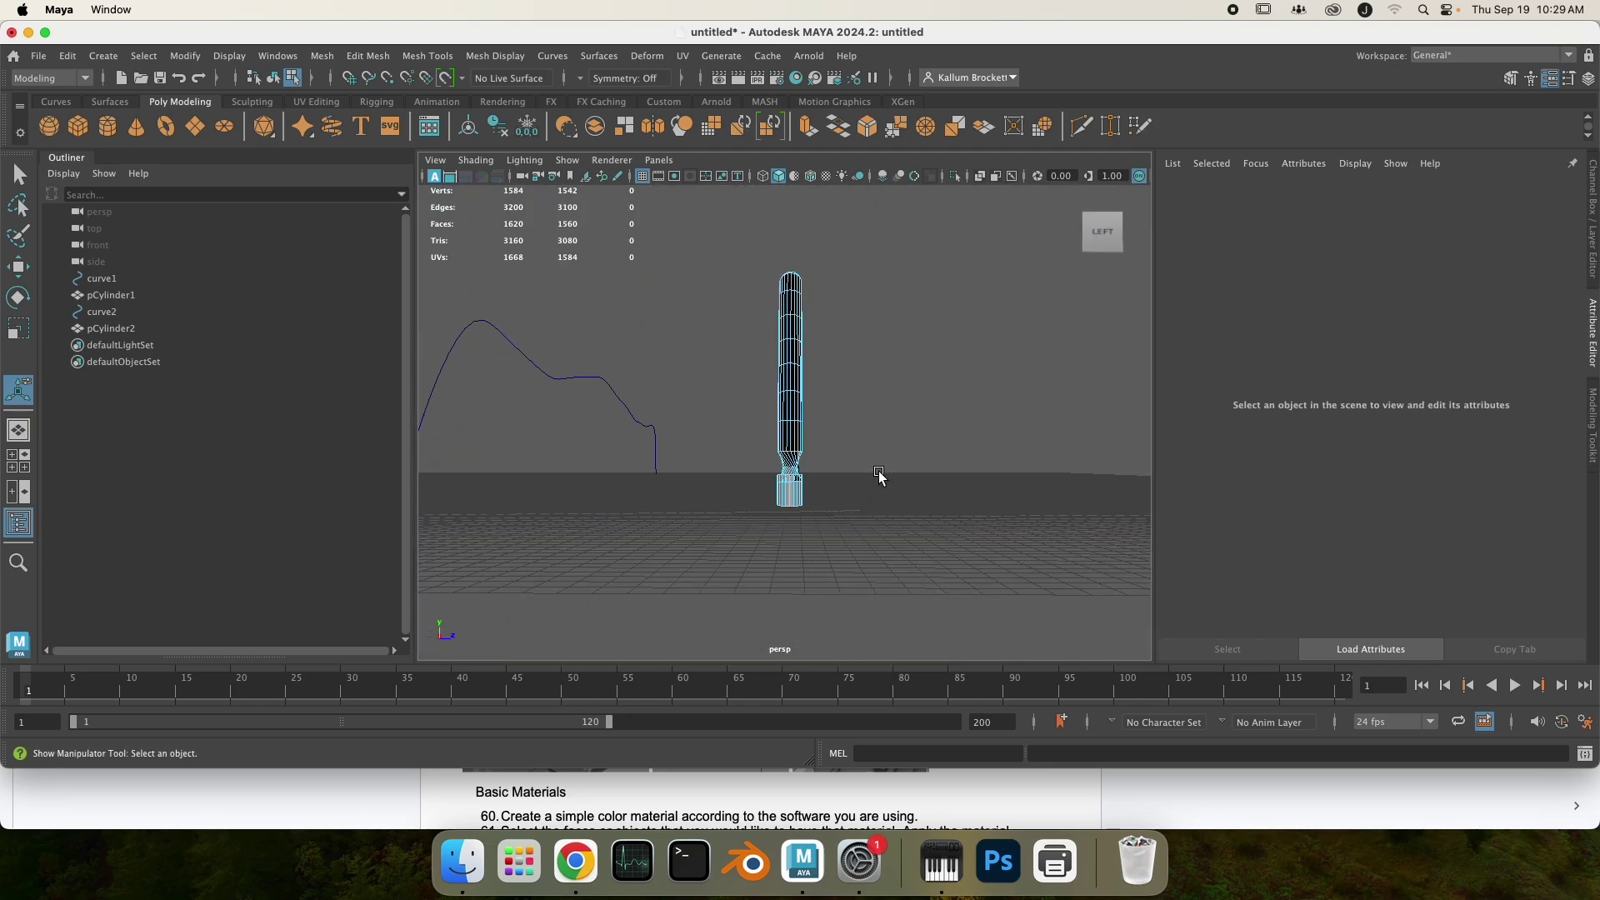
scroll(879, 477, up, 5)
scroll(880, 477, down, 4)
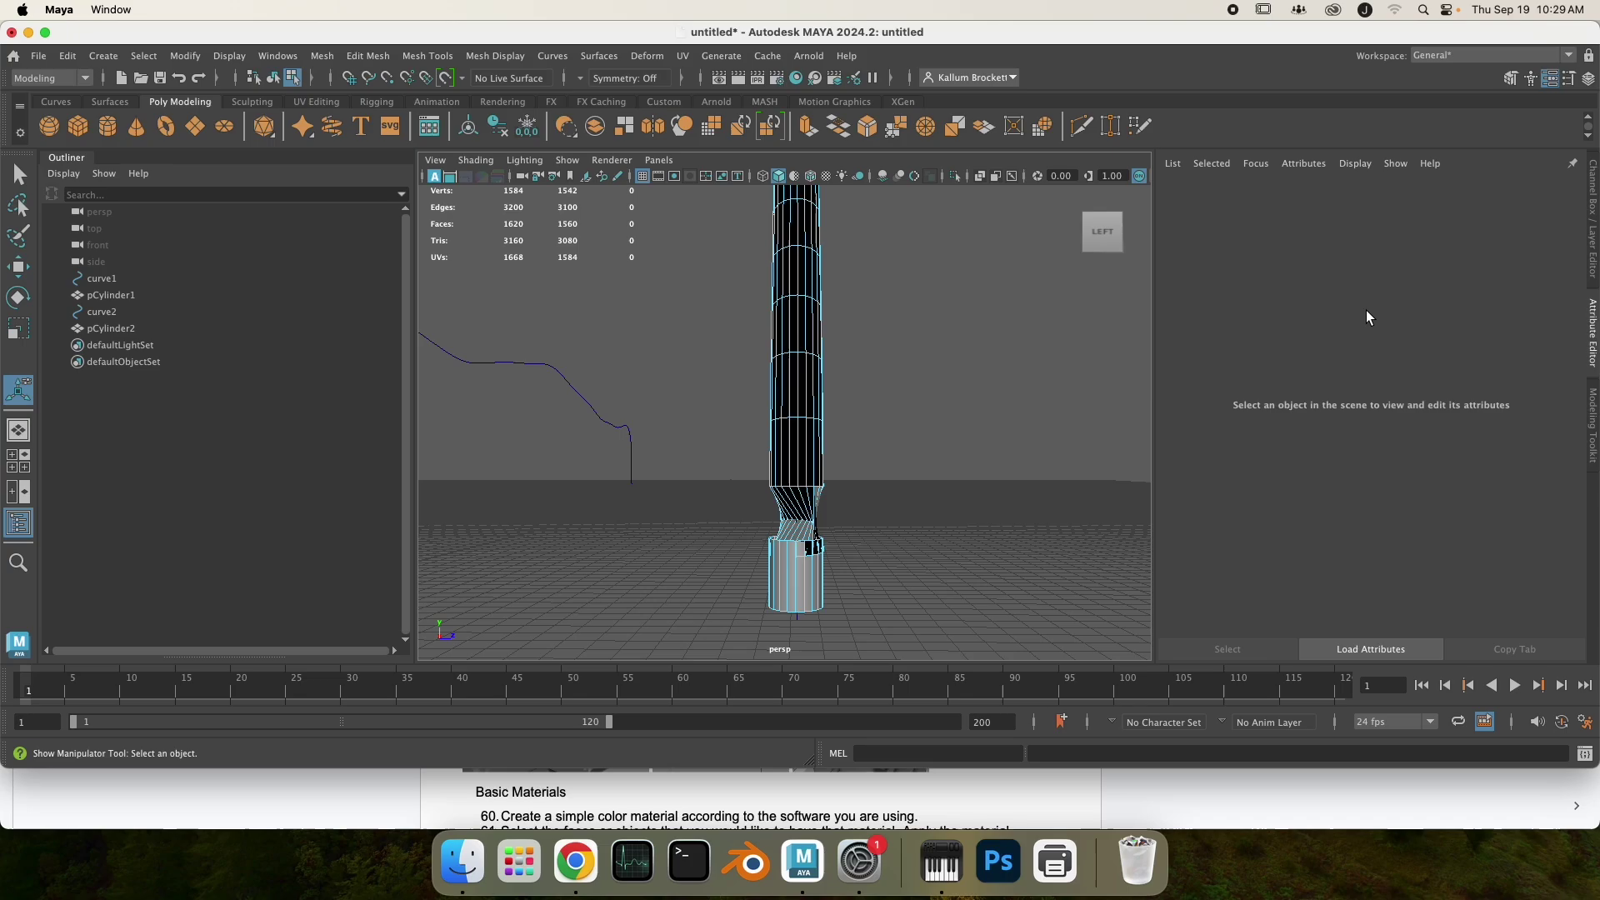
key(super+z)
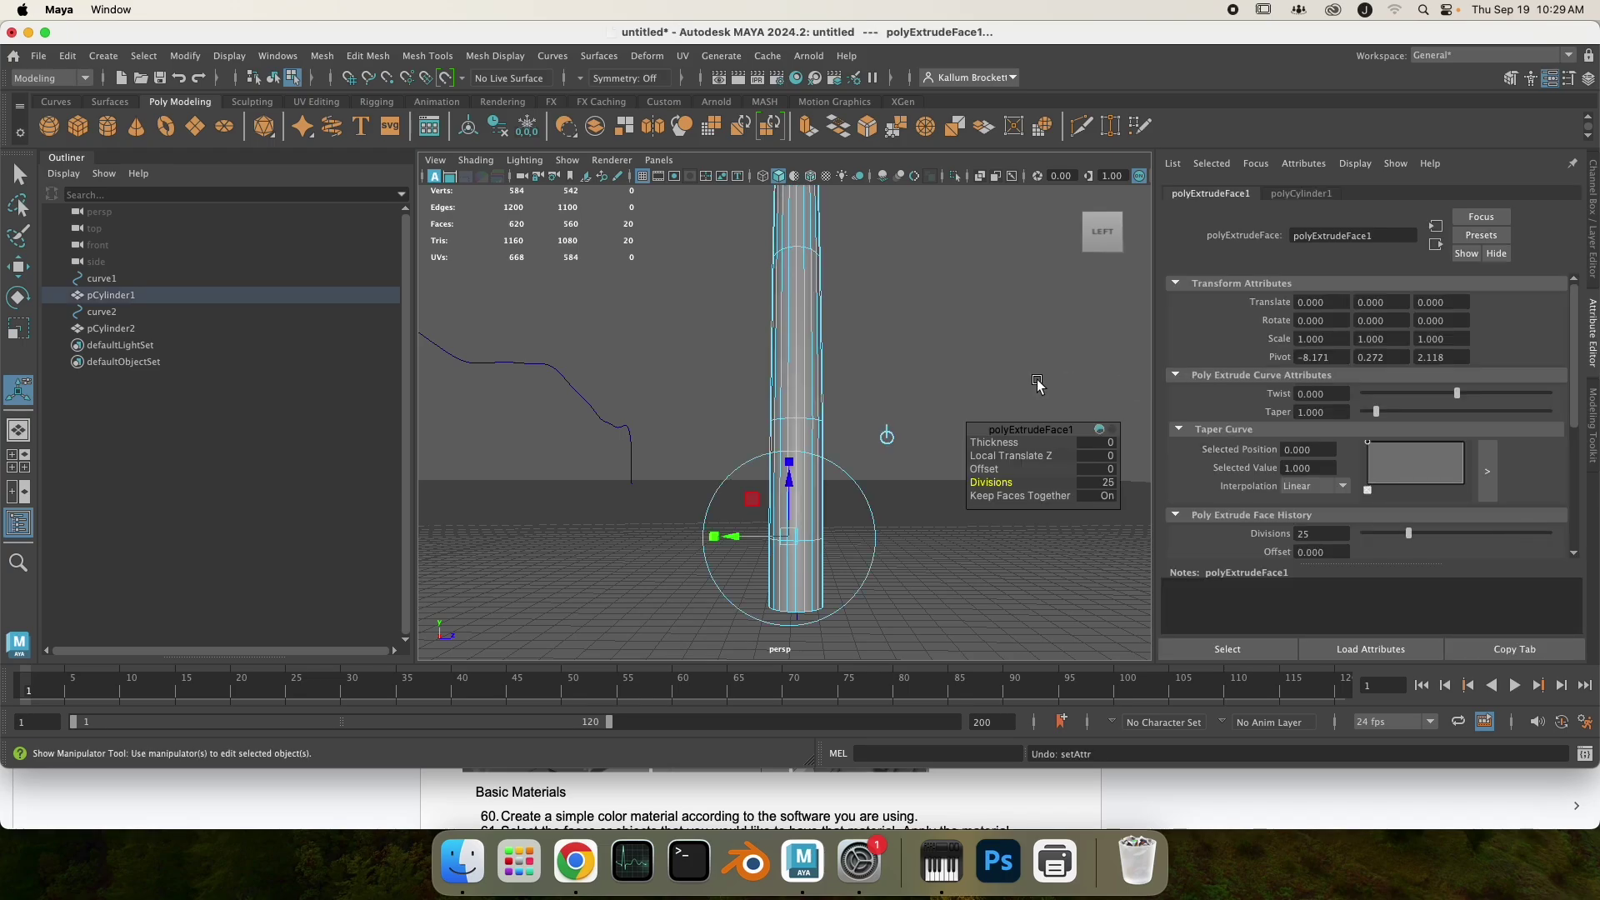
alt+drag(1004, 575, 935, 571)
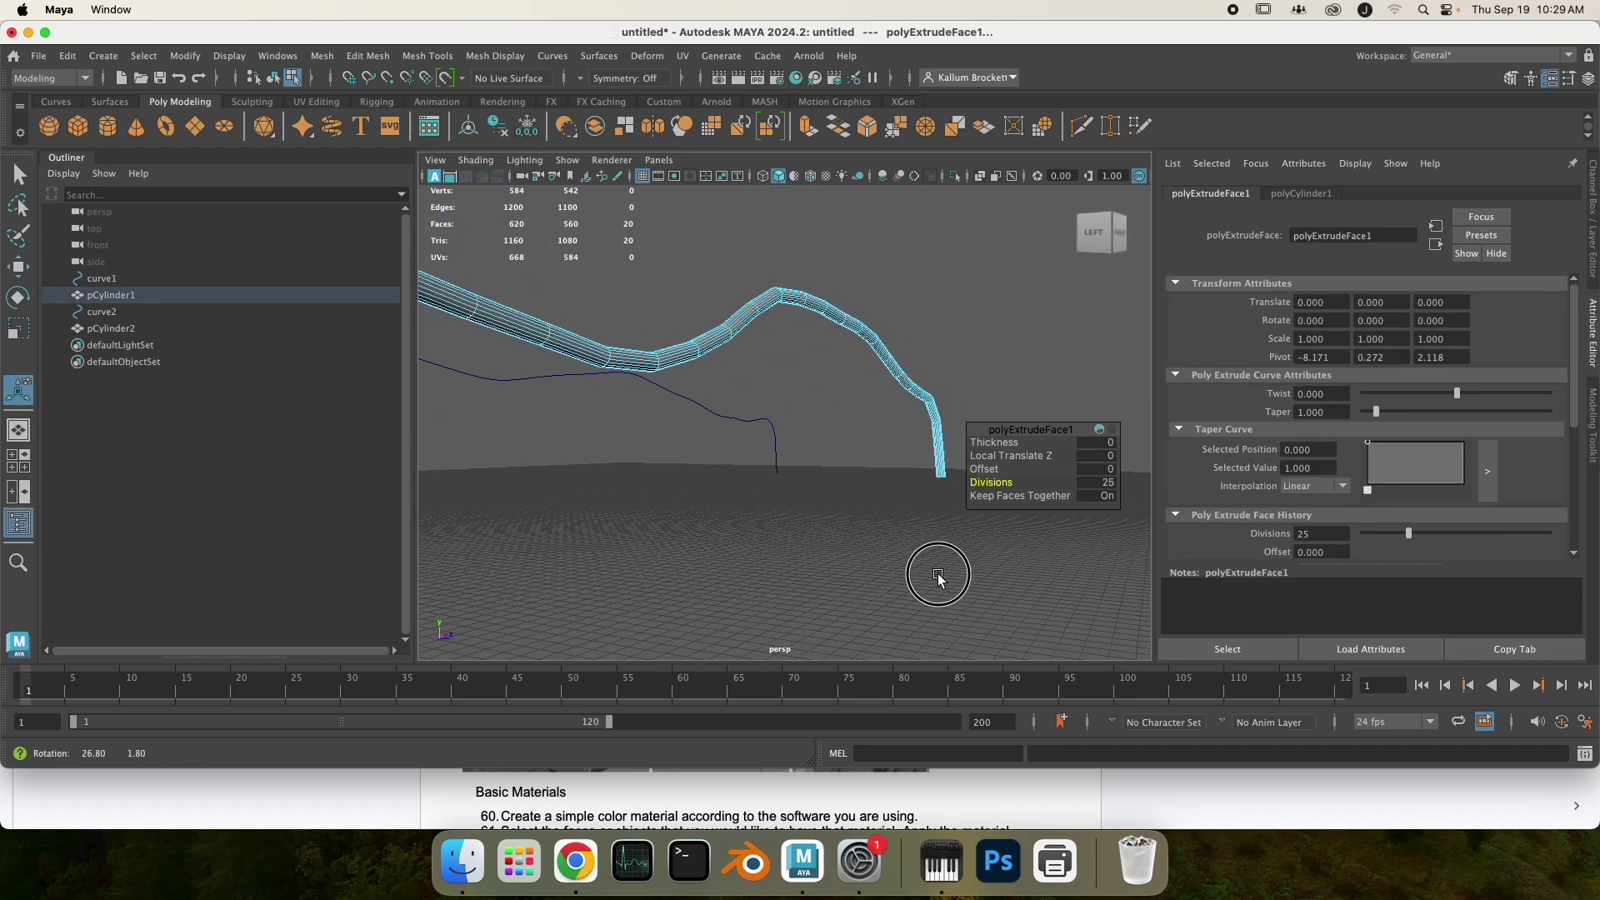
Step: Set polyExtrudeFace1 Divisions to 100, then lower it to 35
click(1096, 483)
text(100)
key(Return)
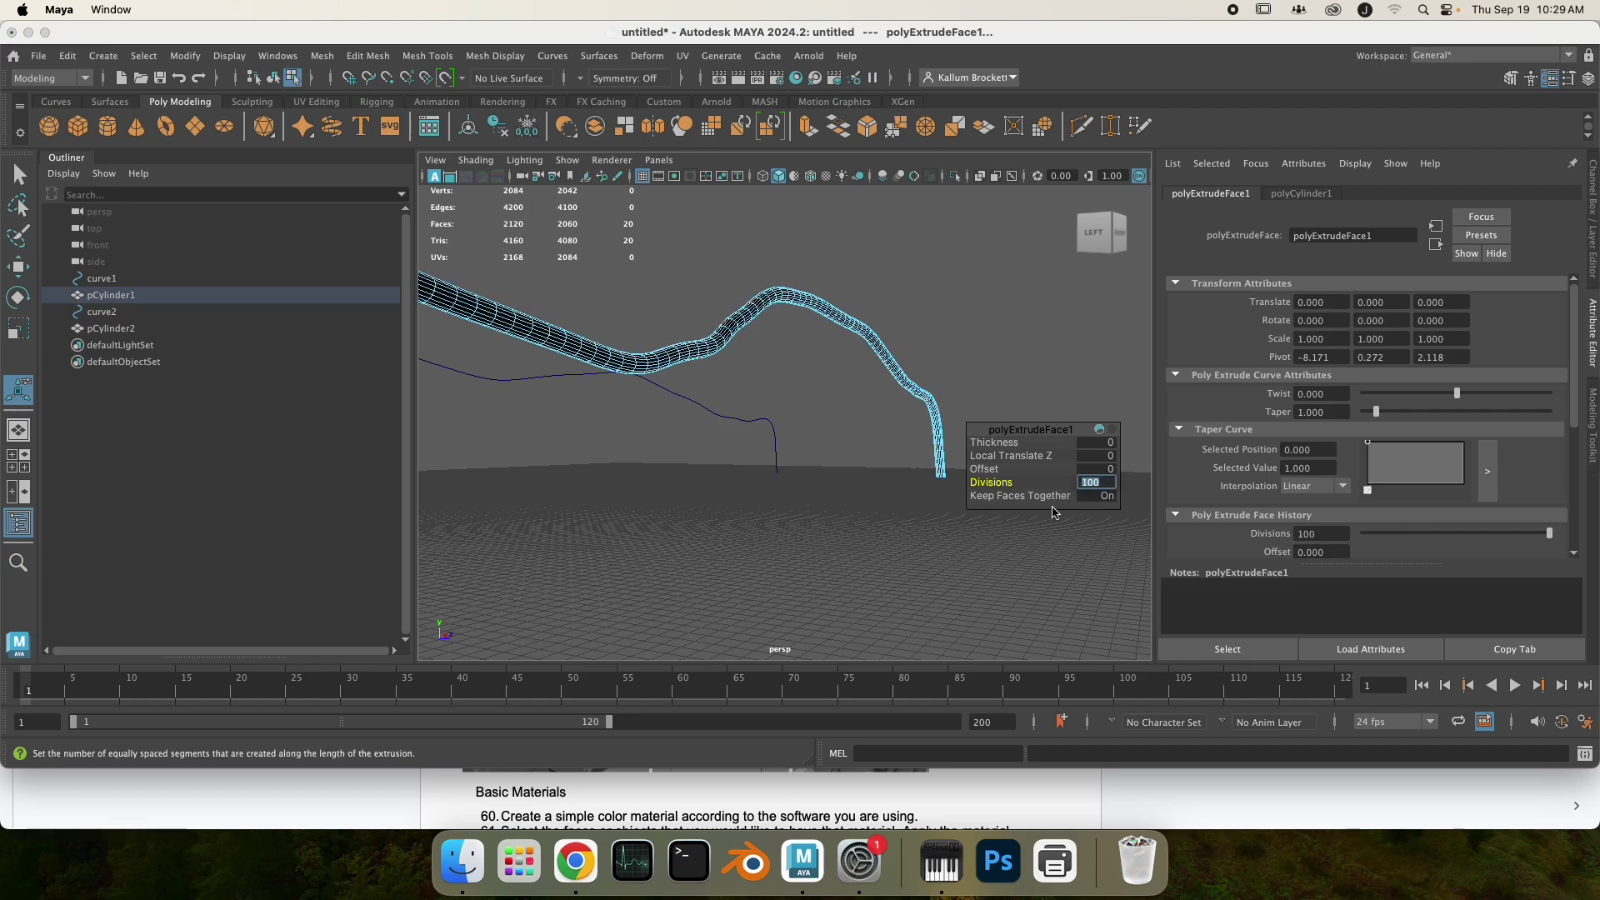
middle_drag(685, 569, 852, 546)
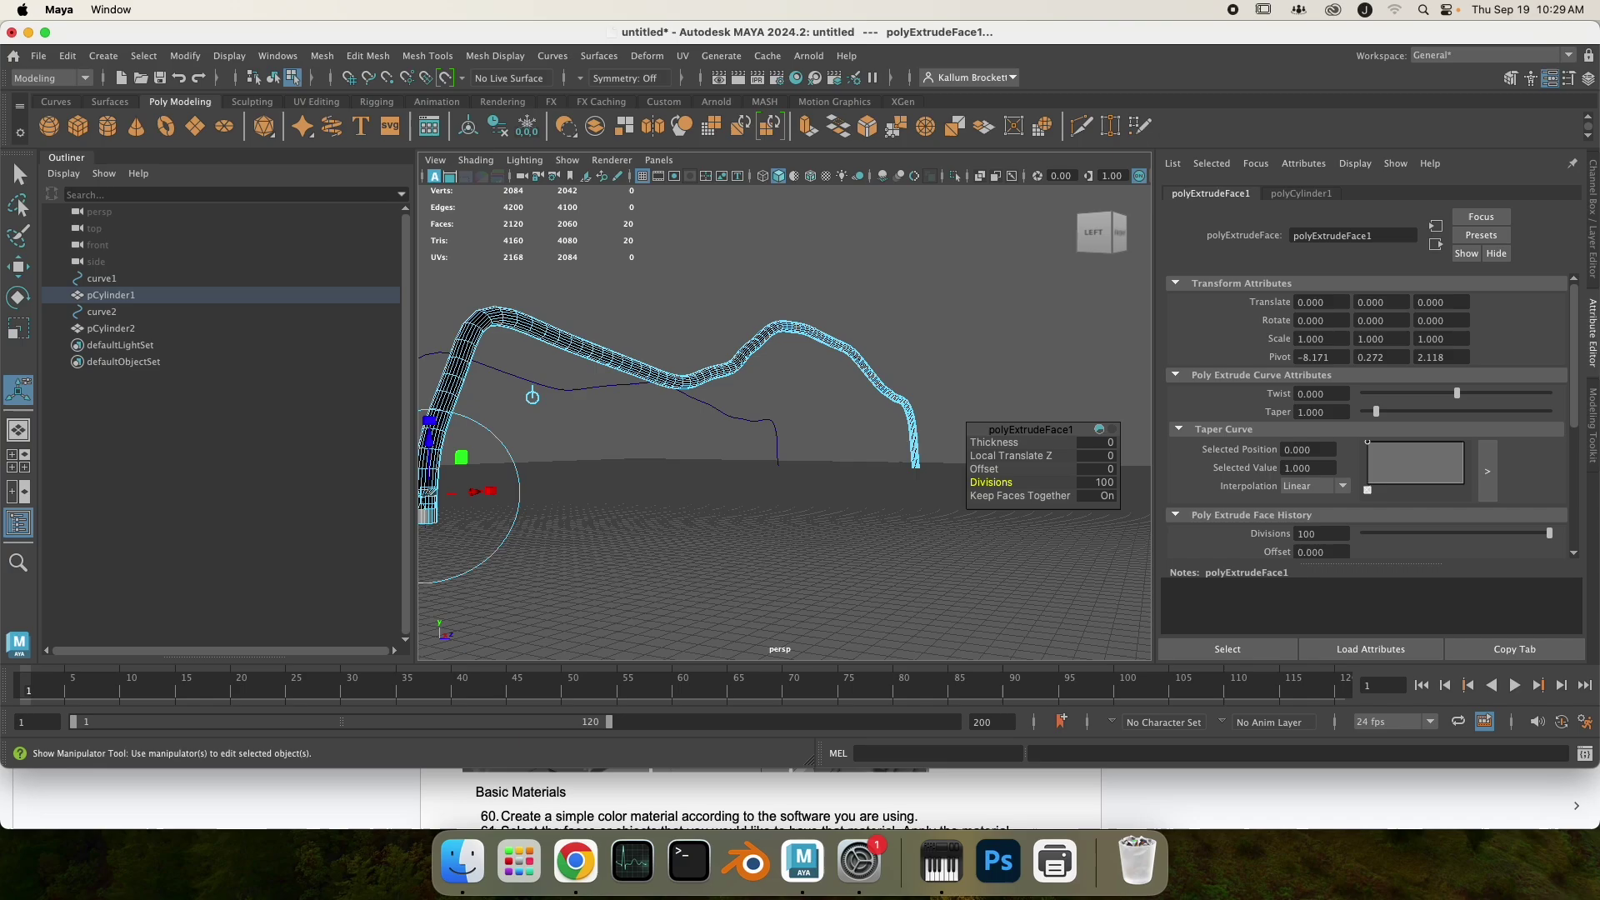
click(1101, 483)
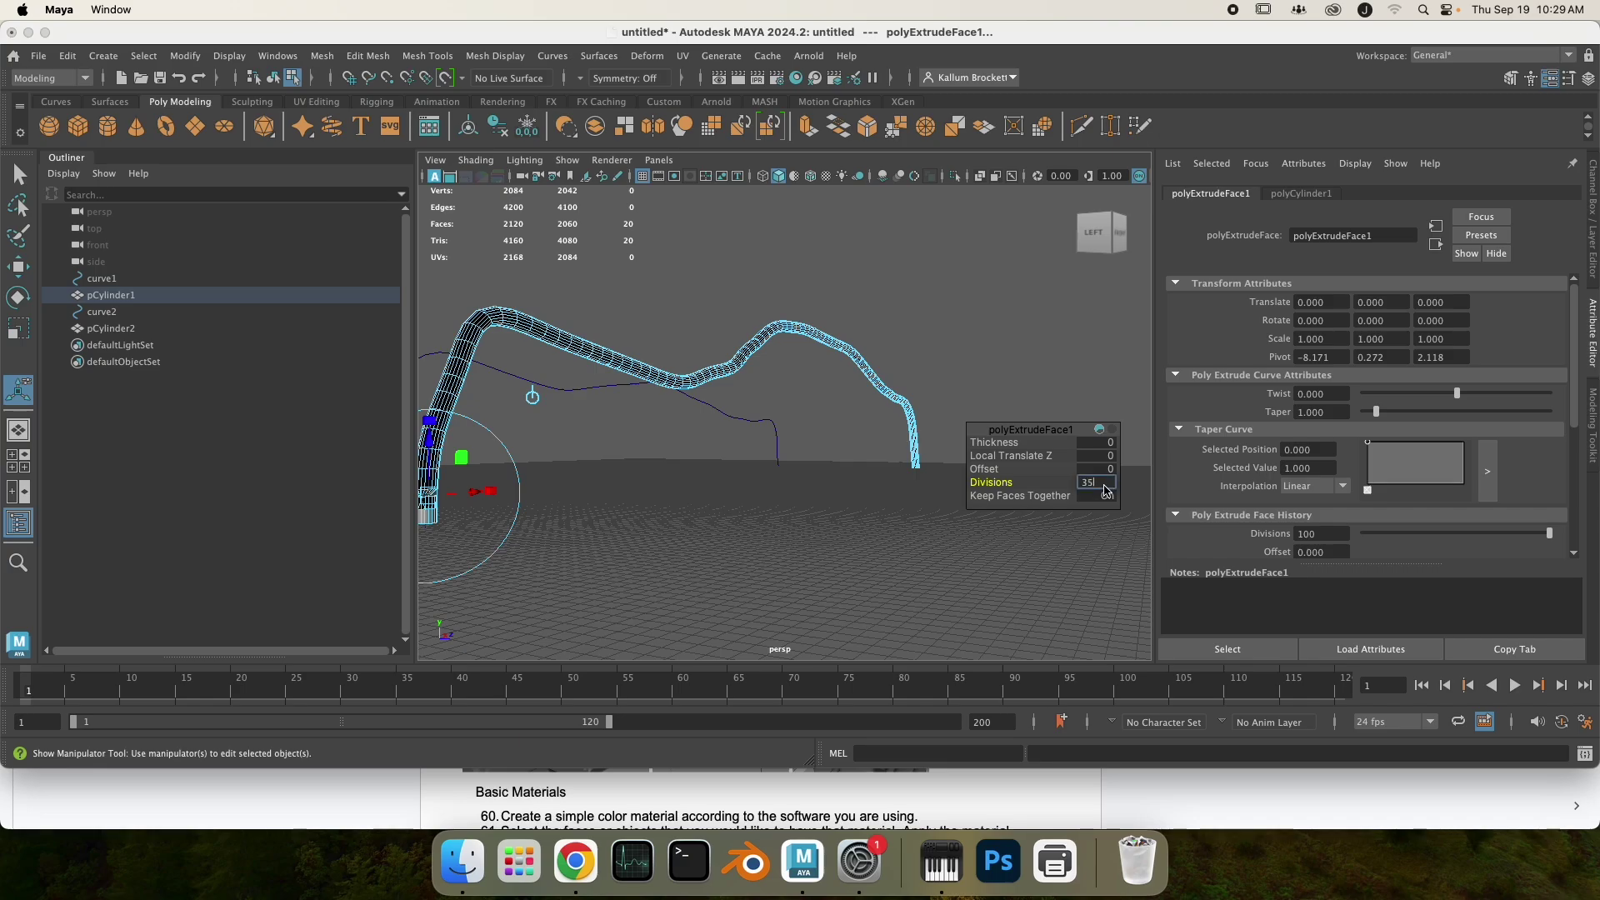
text(35)
key(Return)
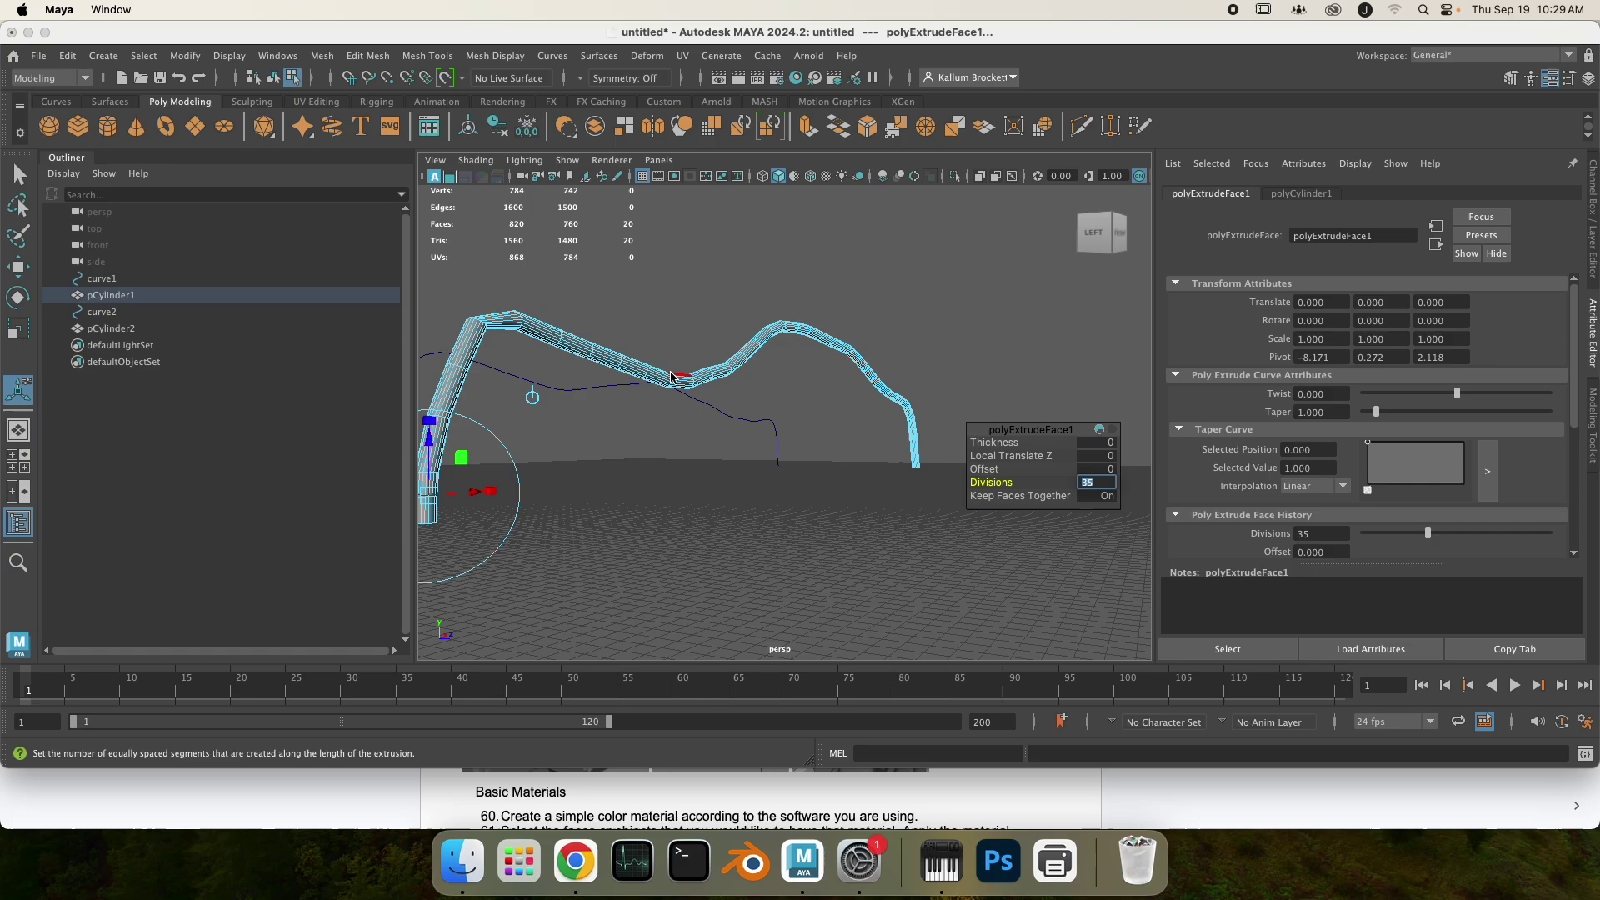
click(607, 360)
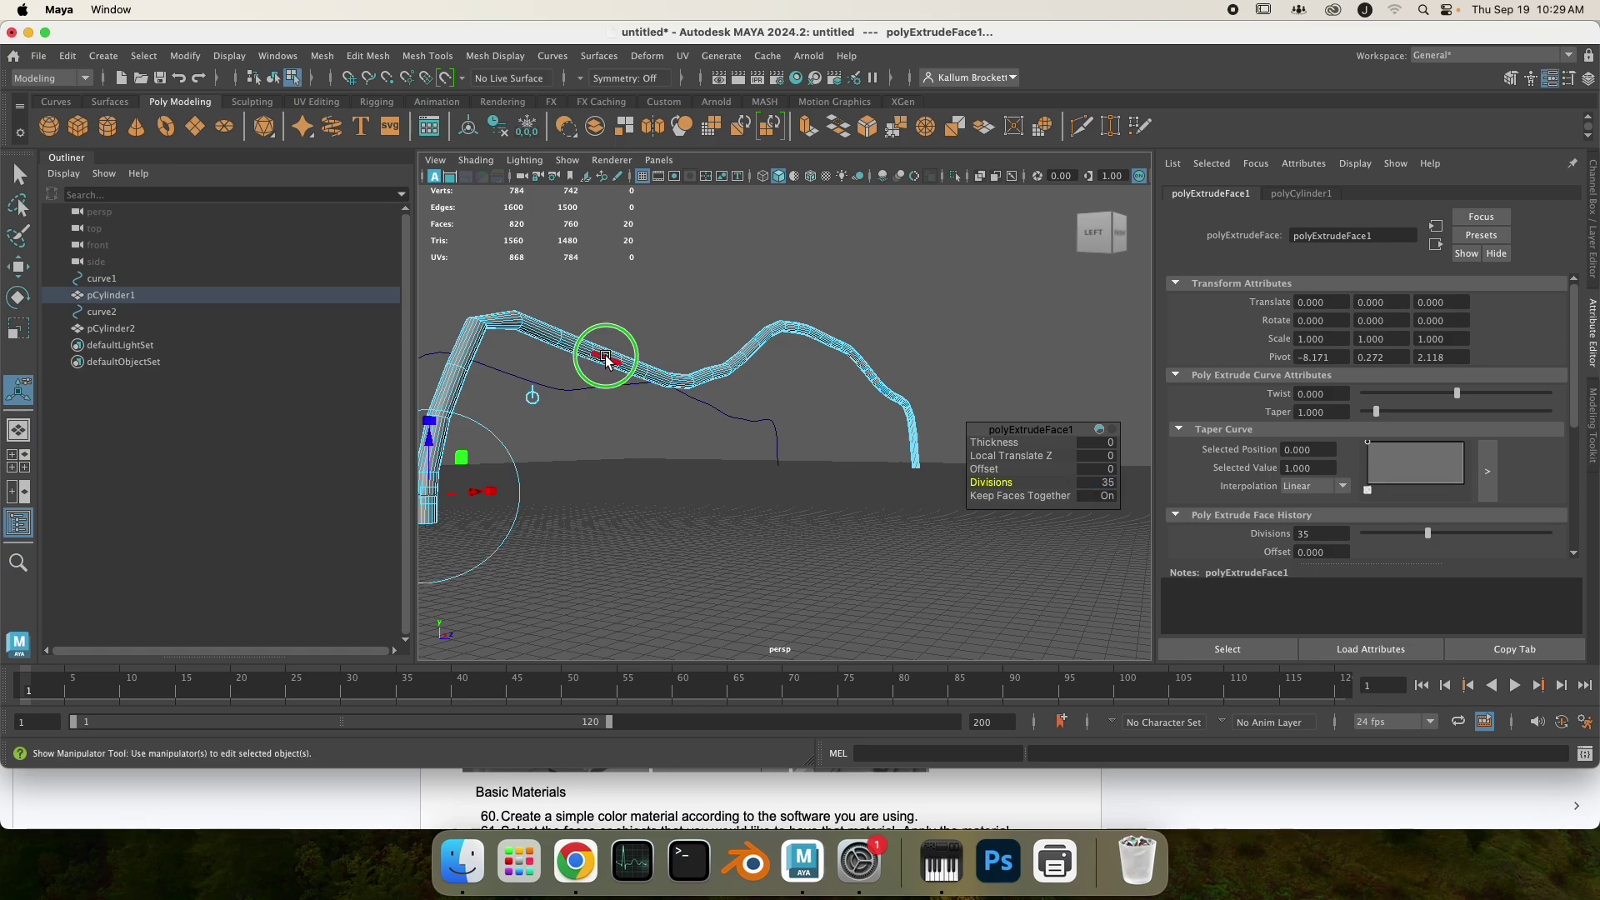
Step: Pick an edge on the tube and orbit the view to the other side
right_click(592, 357)
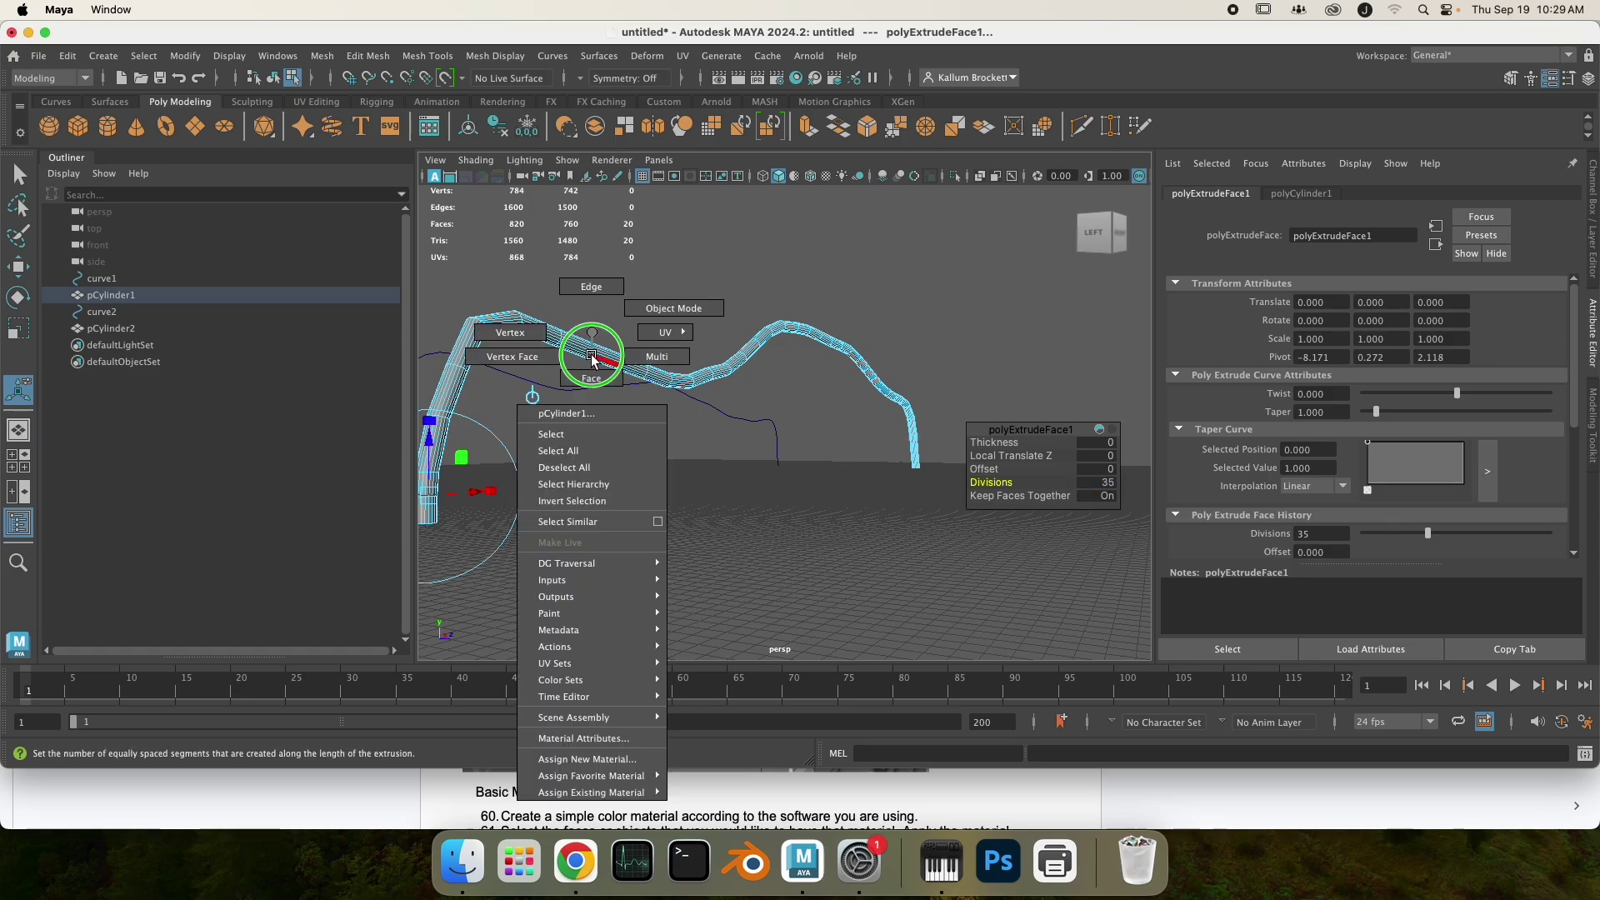
click(592, 286)
key(e)
alt+drag(820, 416, 746, 482)
Step: Turn on X-Ray with curve1 selected and frame curve1 inside the tube
click(110, 281)
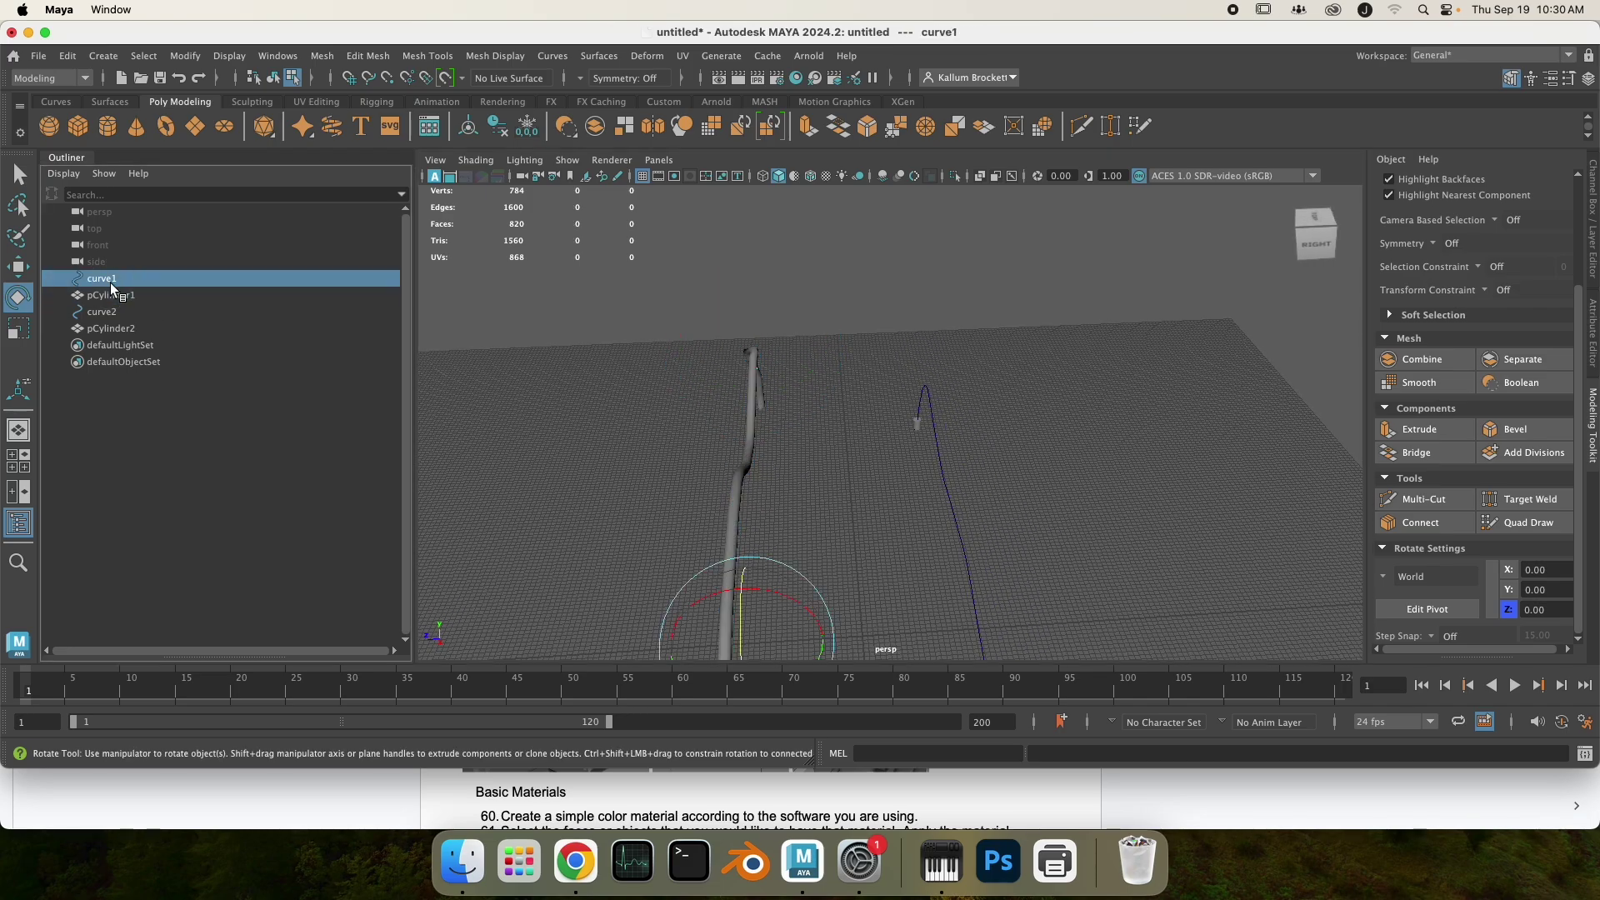
click(980, 176)
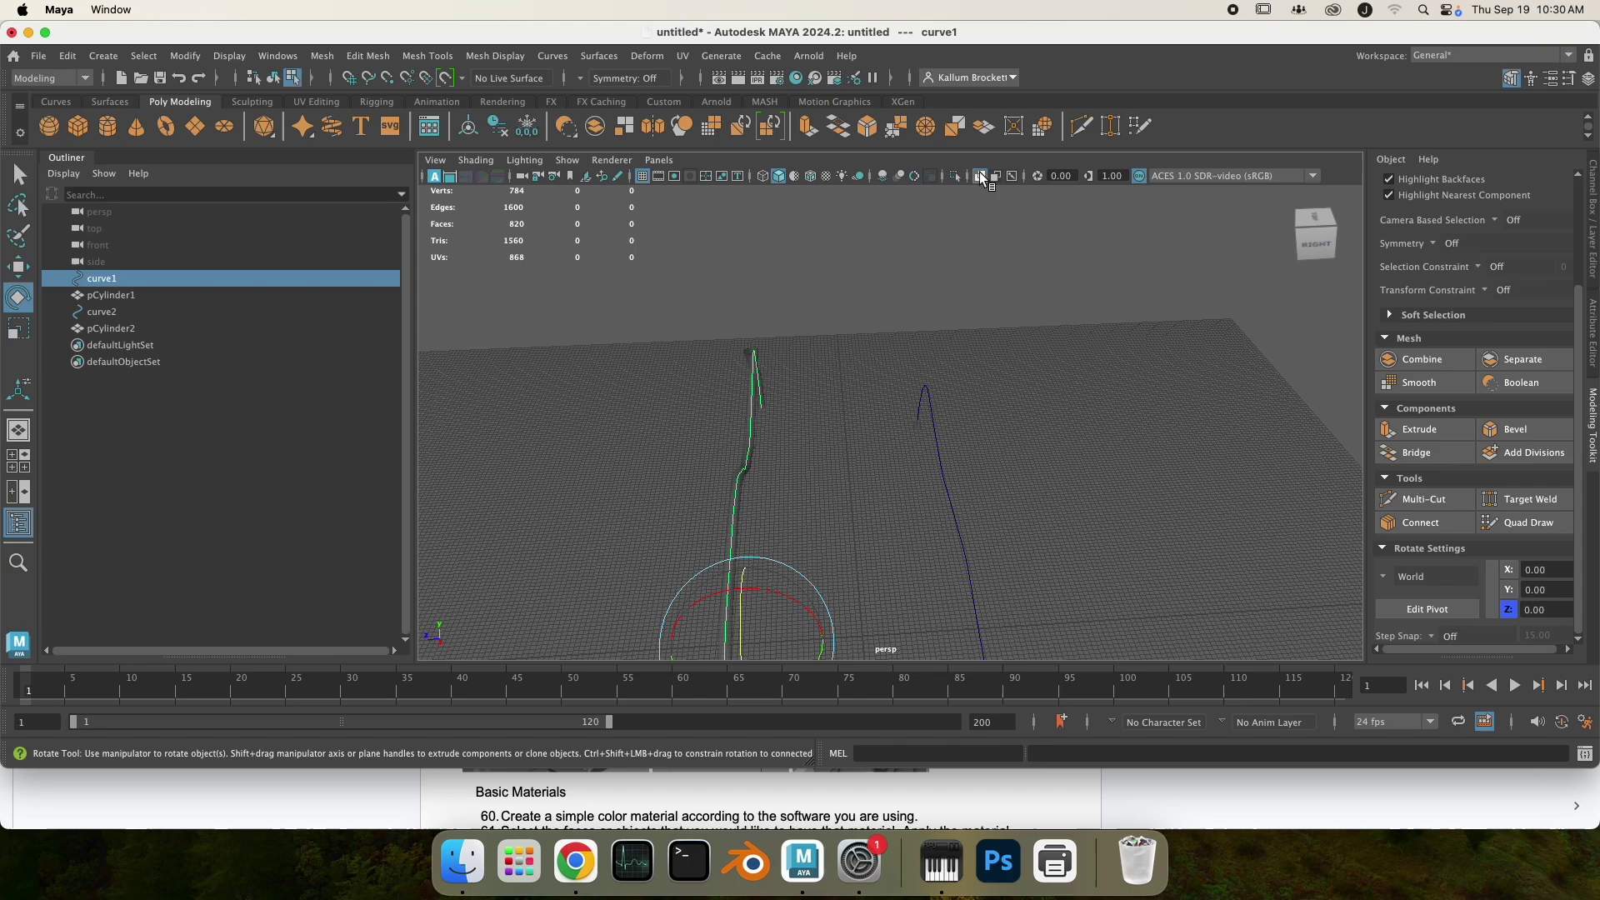
key(f)
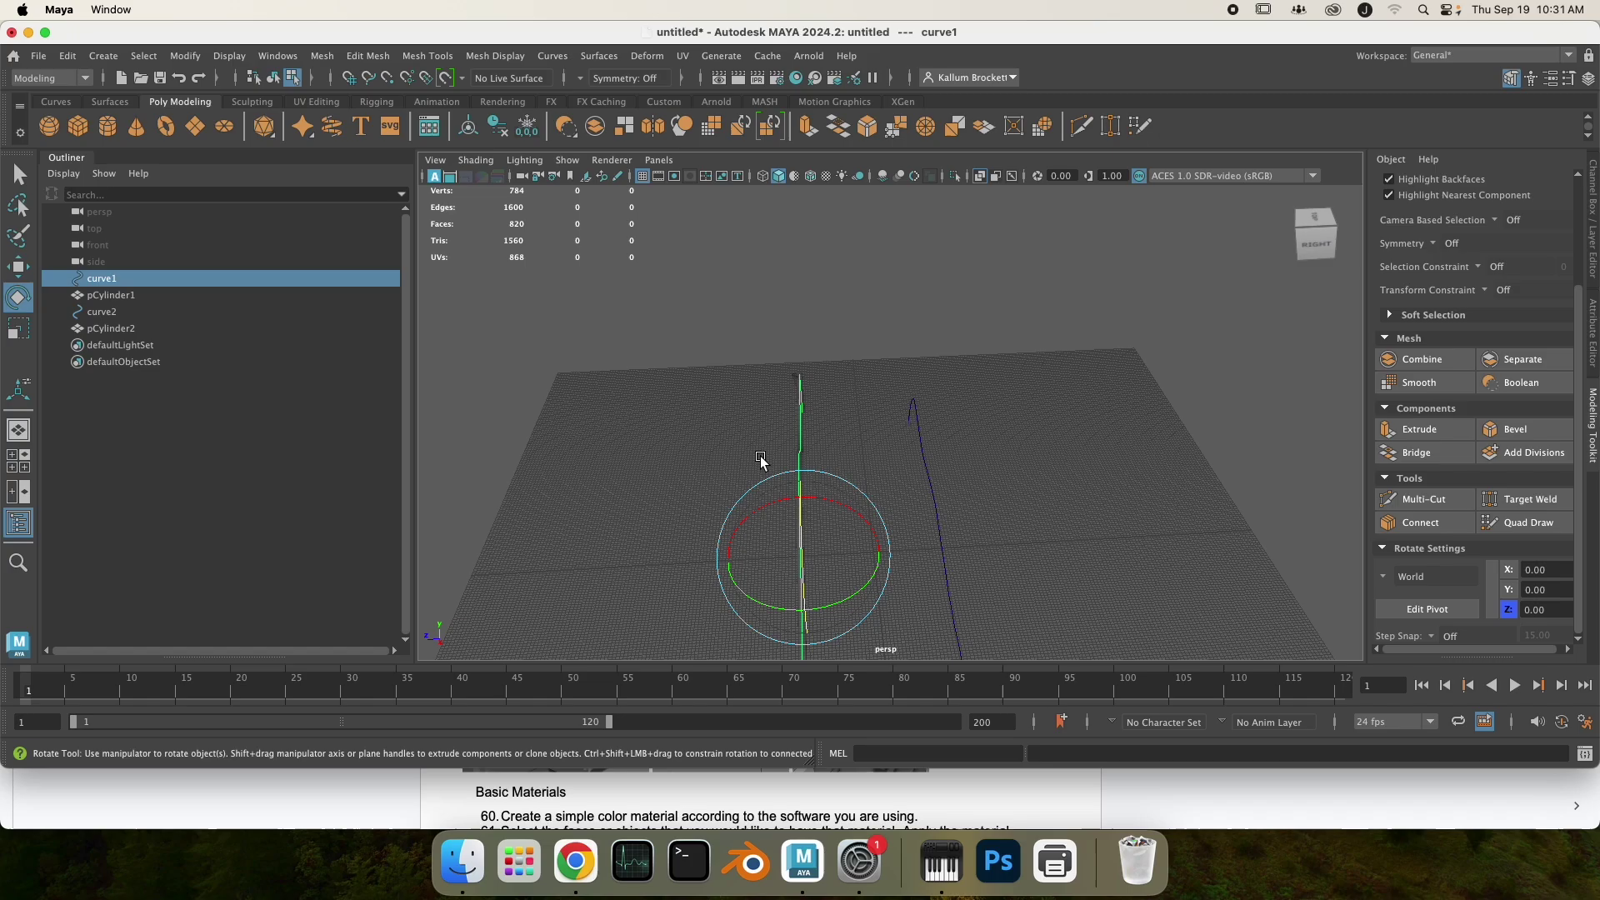
scroll(1495, 383, up, 4)
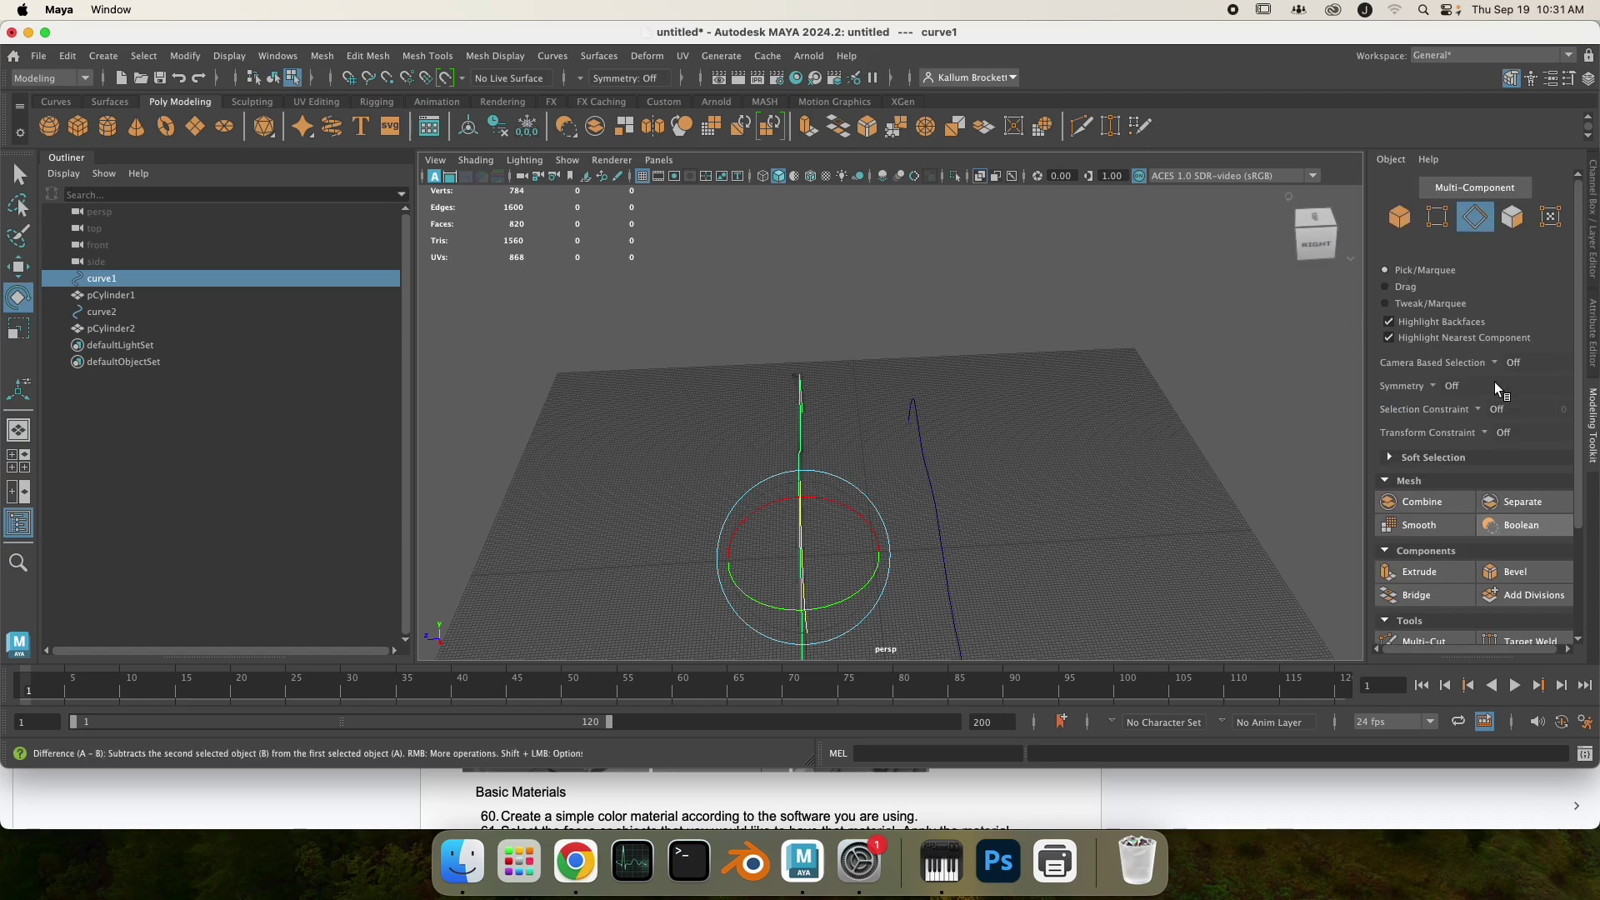
Step: Move the two control vertices near curve1's start, using soft selection to smooth the bend
click(1446, 221)
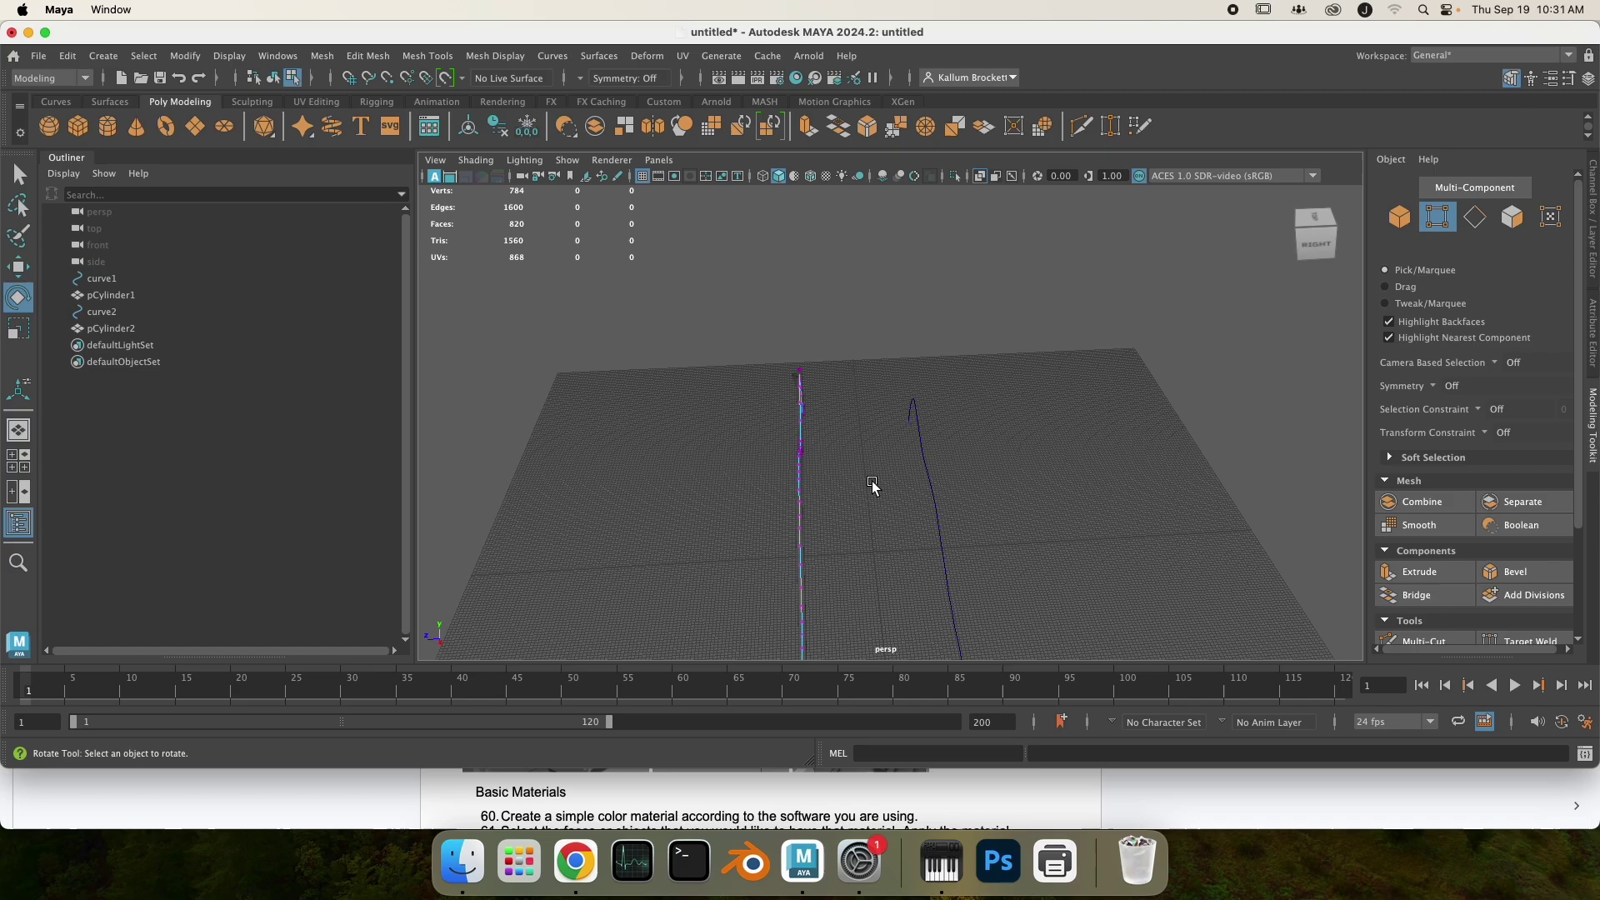
alt+drag(867, 489, 1128, 489)
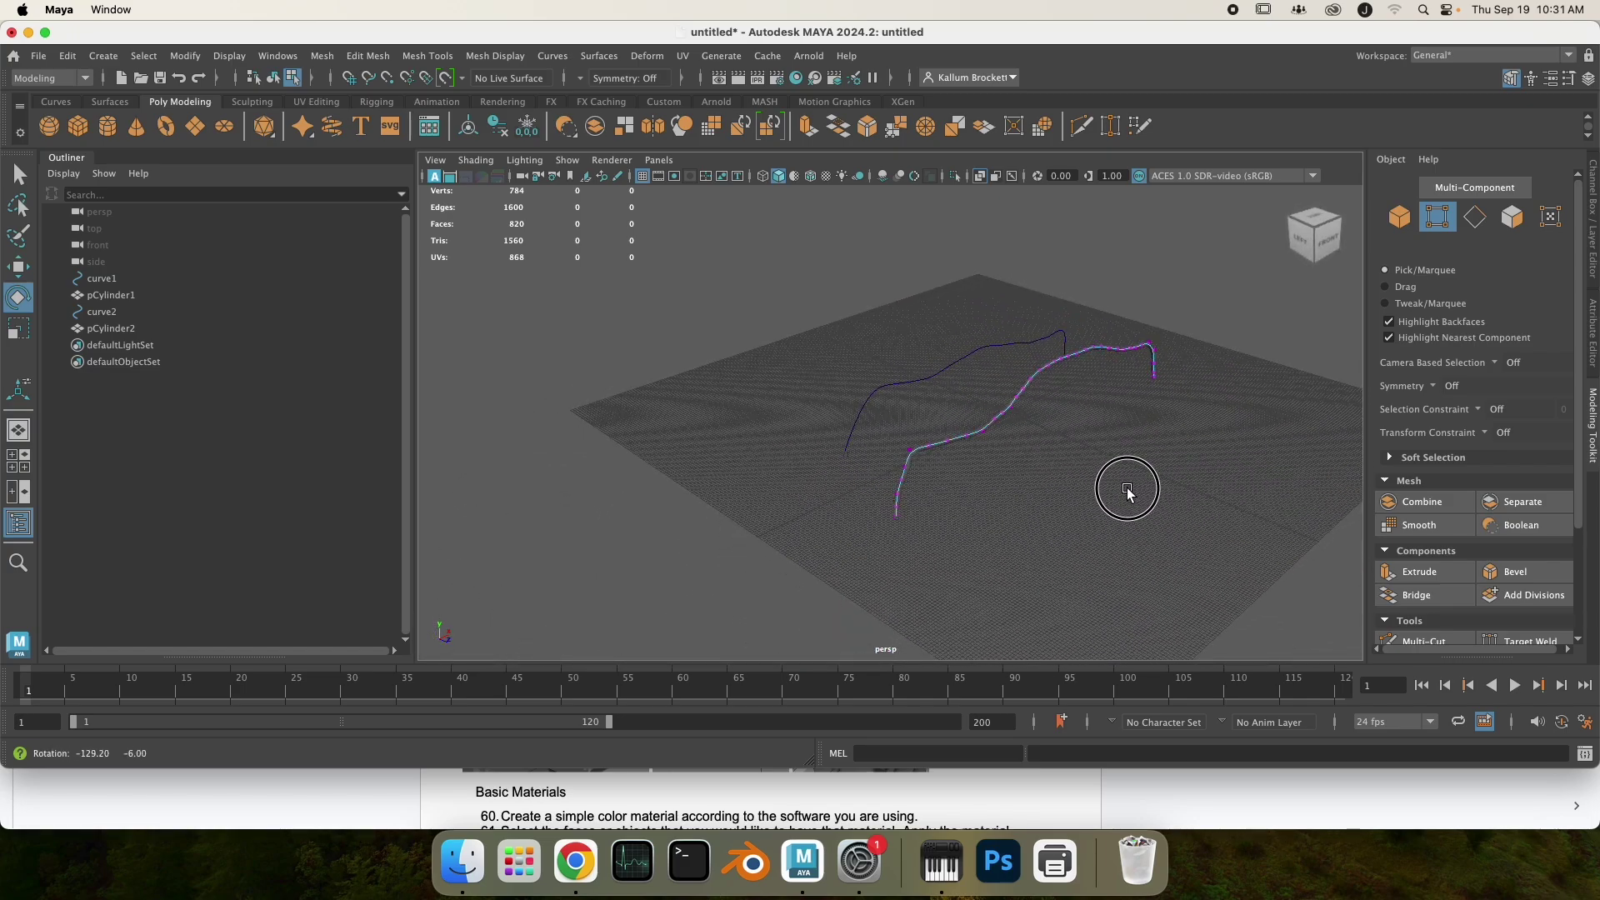
click(900, 481)
key(w)
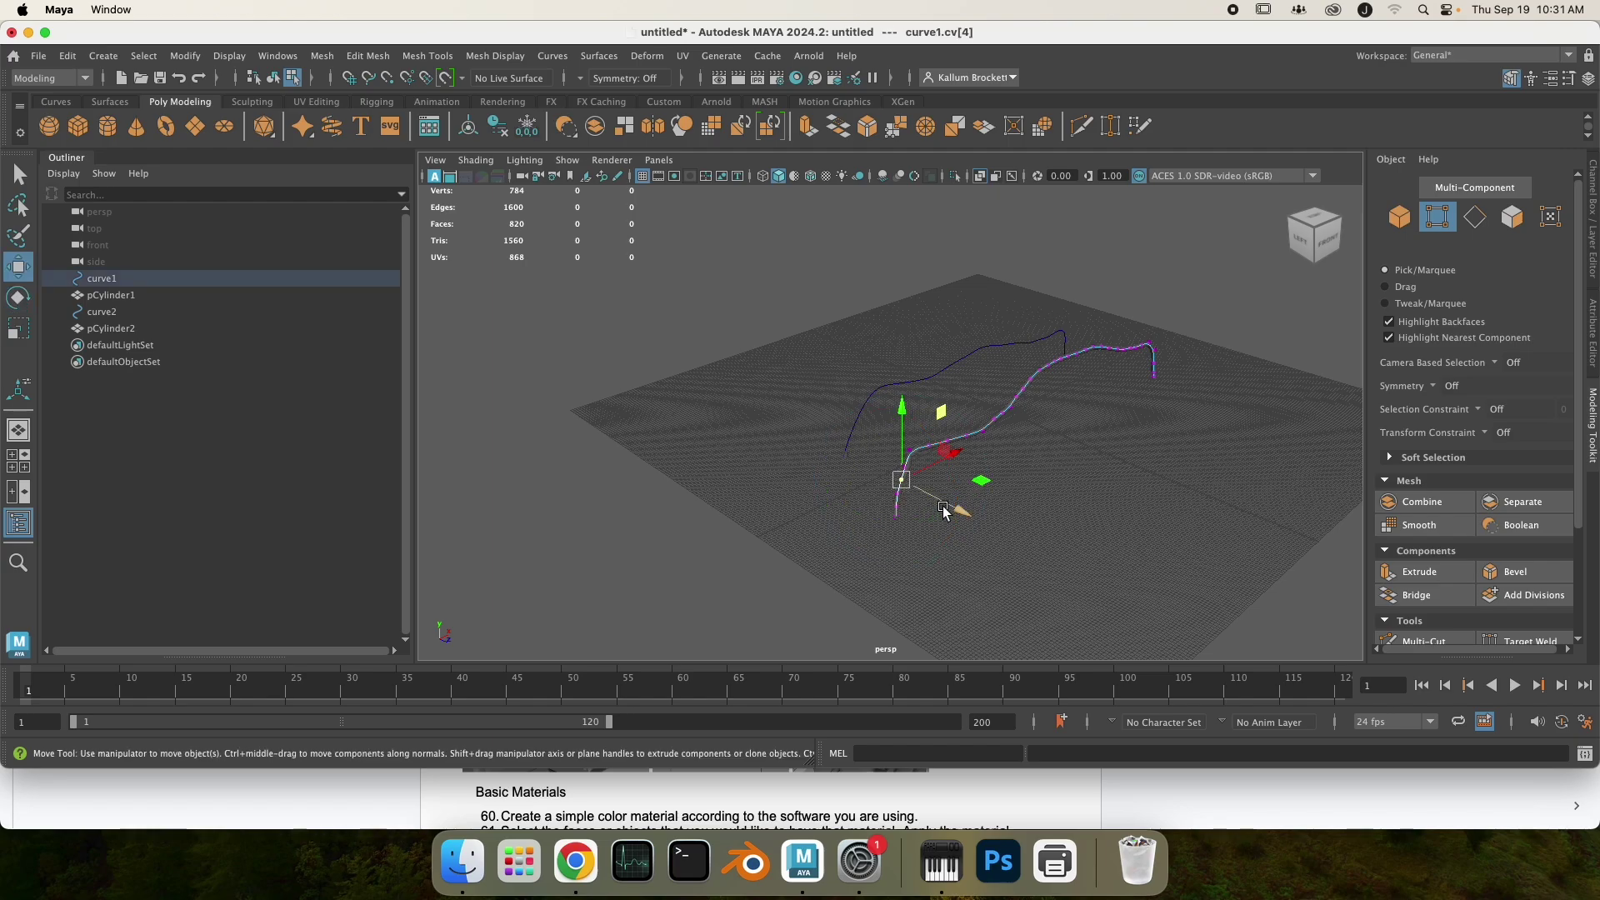
middle_drag(957, 510, 959, 517)
scroll(958, 517, up, 2)
scroll(958, 517, up, 1)
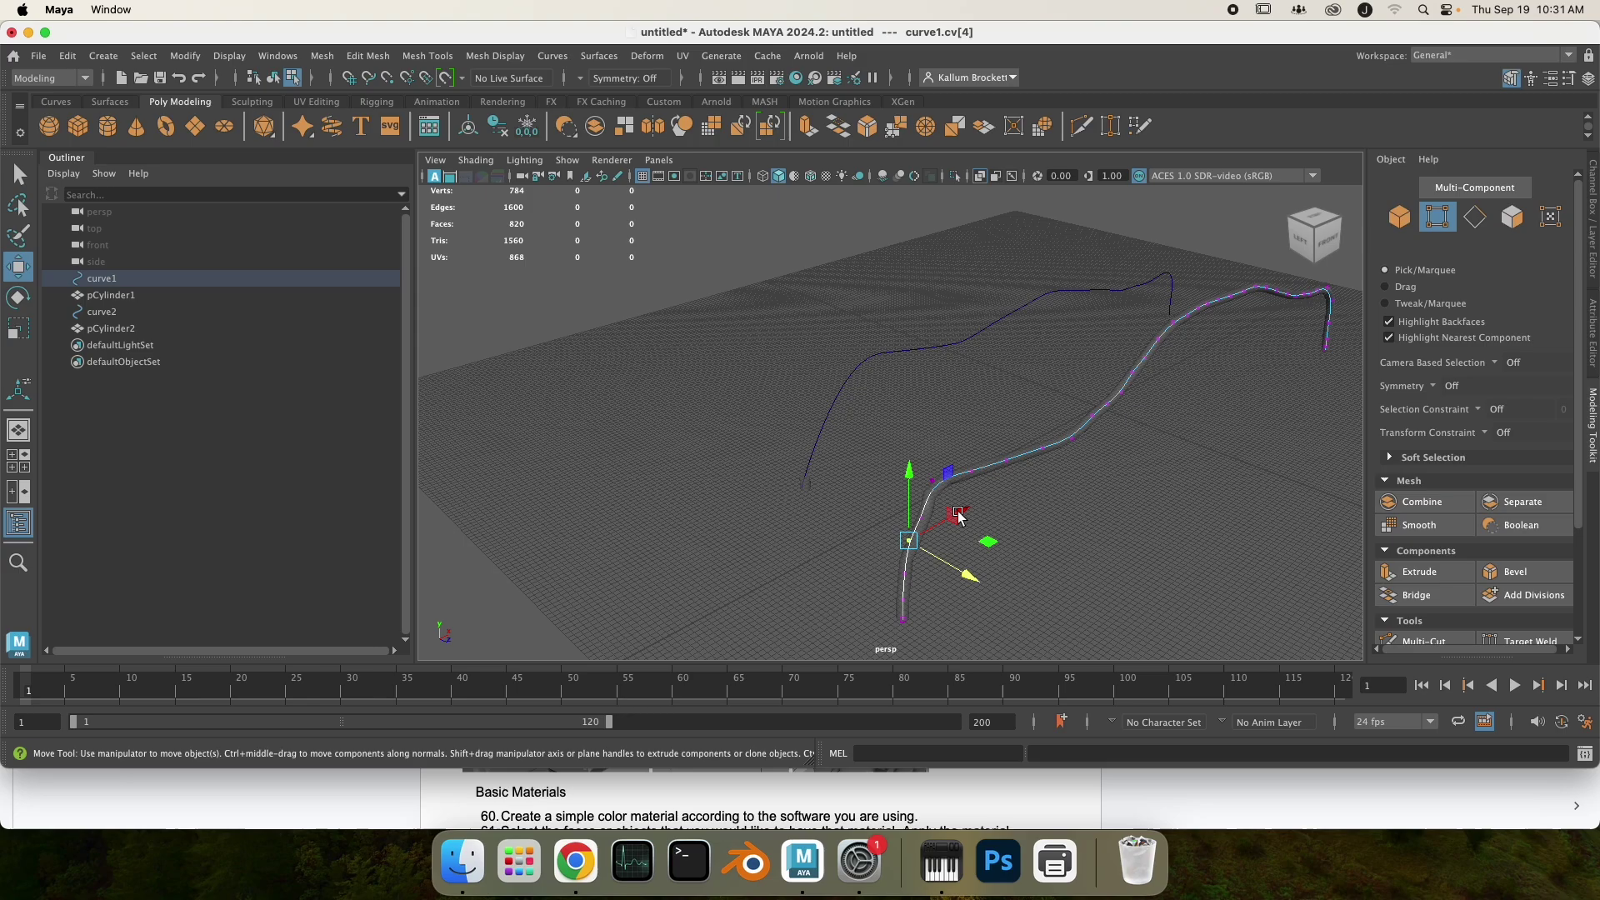
click(933, 482)
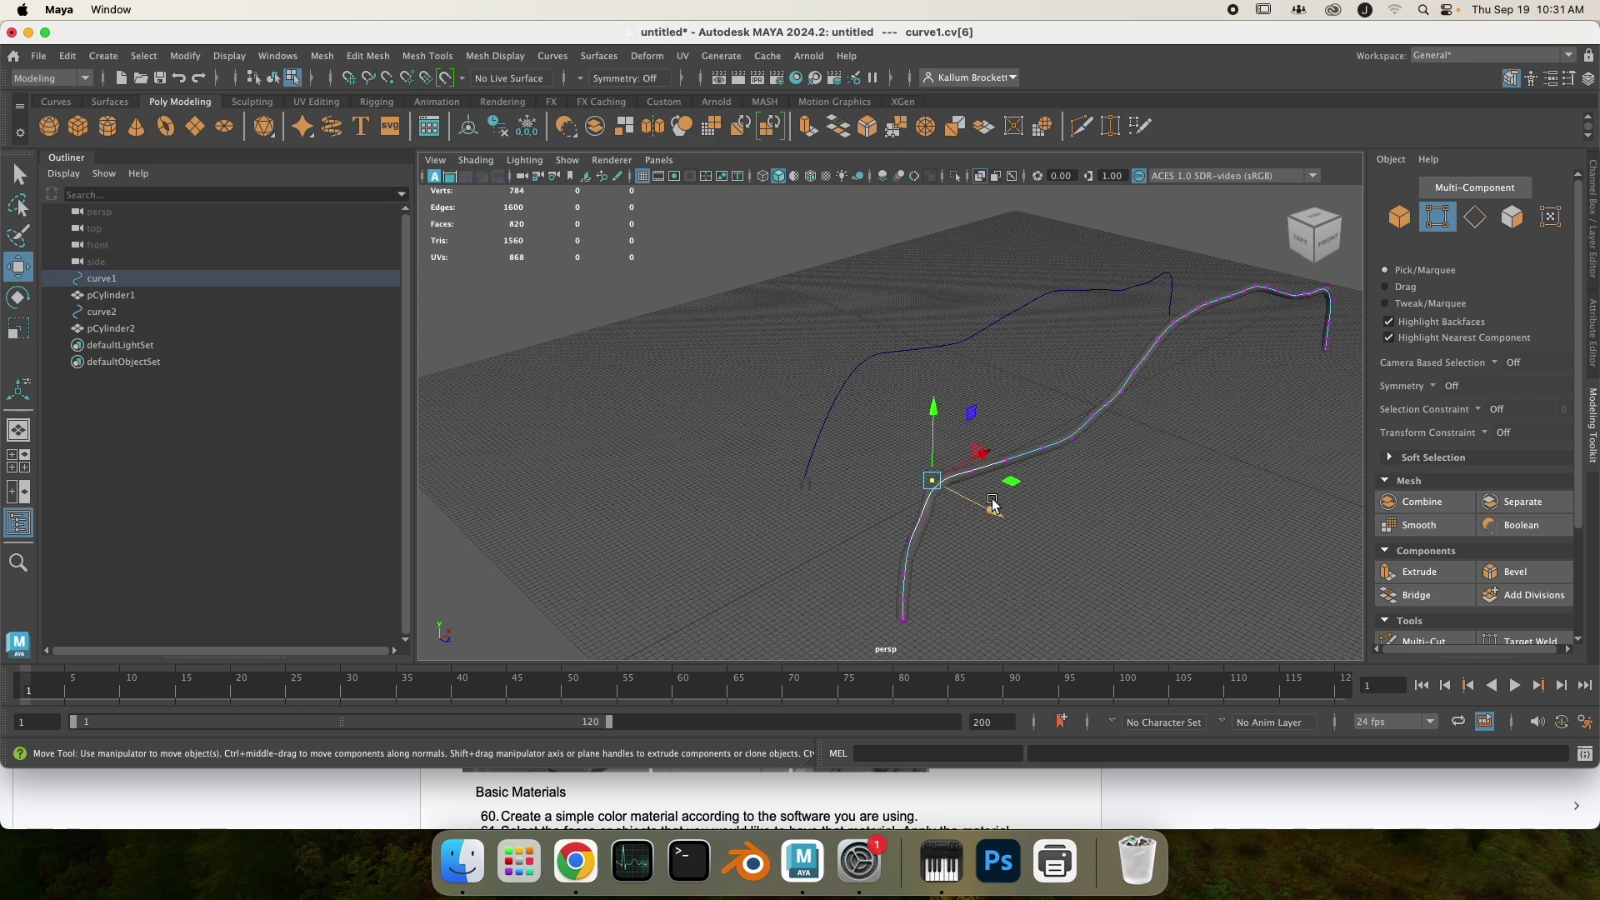
middle_drag(993, 505, 1006, 519)
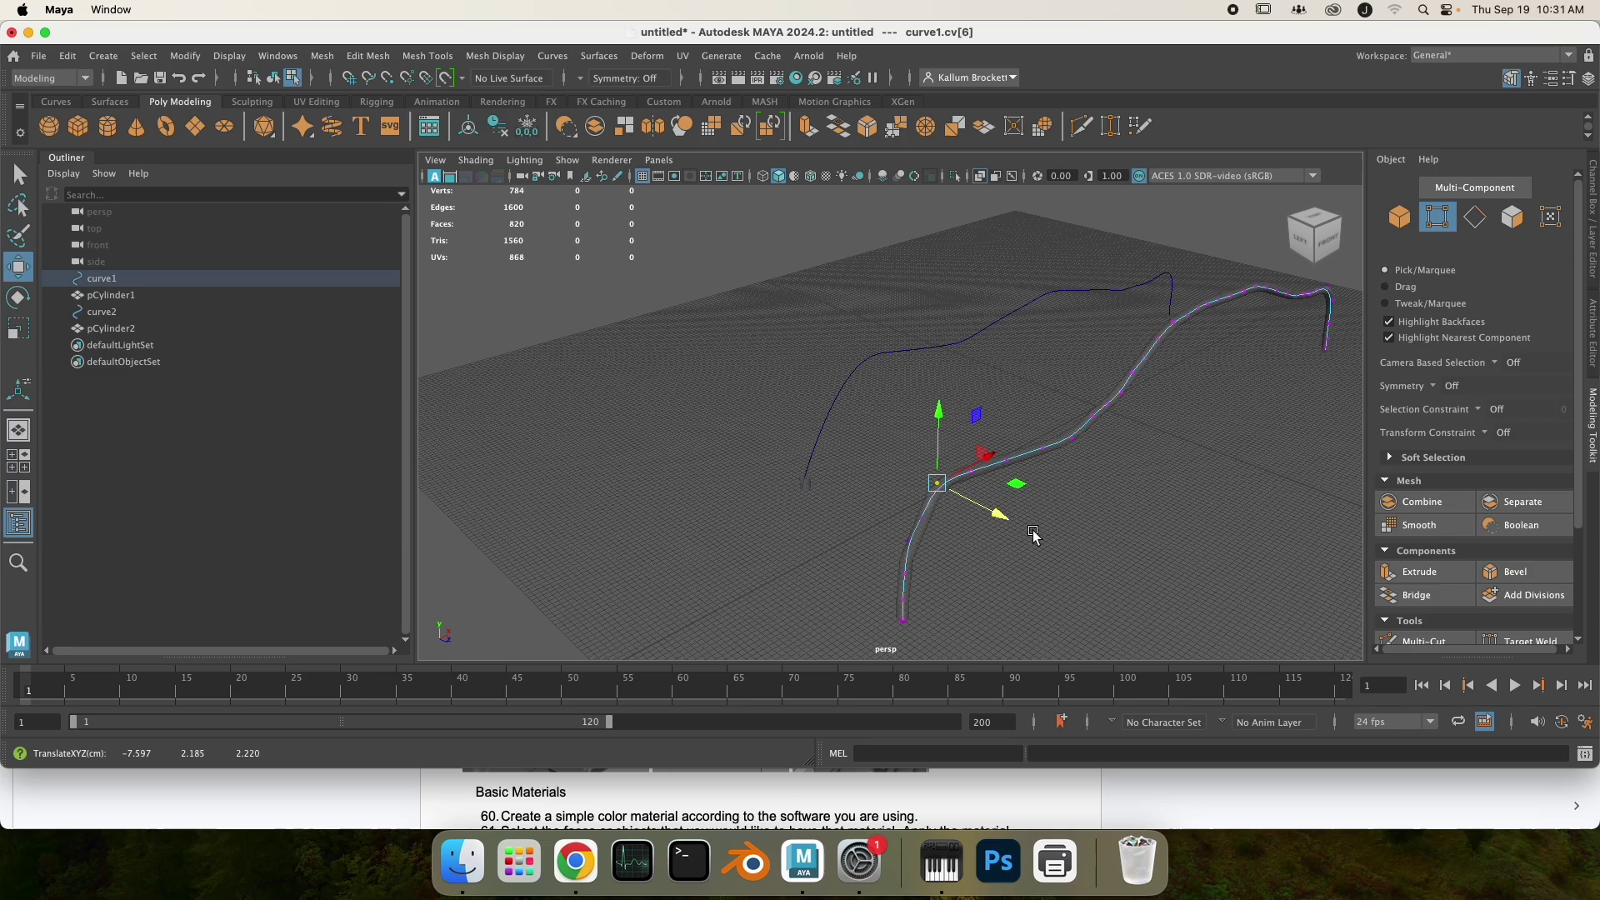
key(b)
drag(1043, 533, 1116, 536)
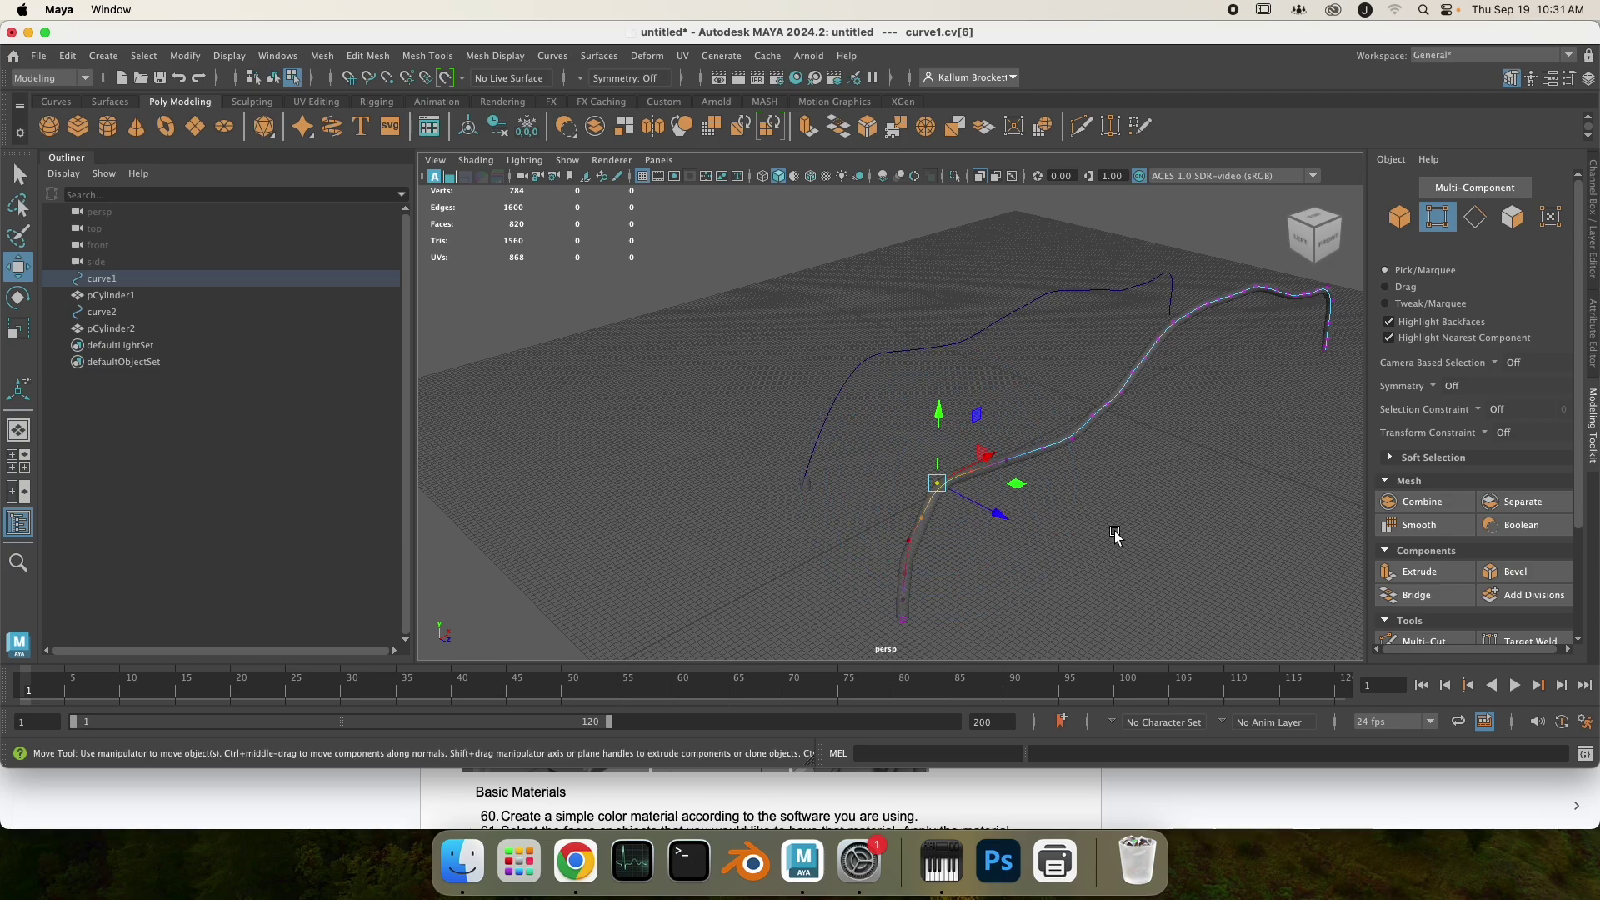
middle_drag(1003, 525, 989, 517)
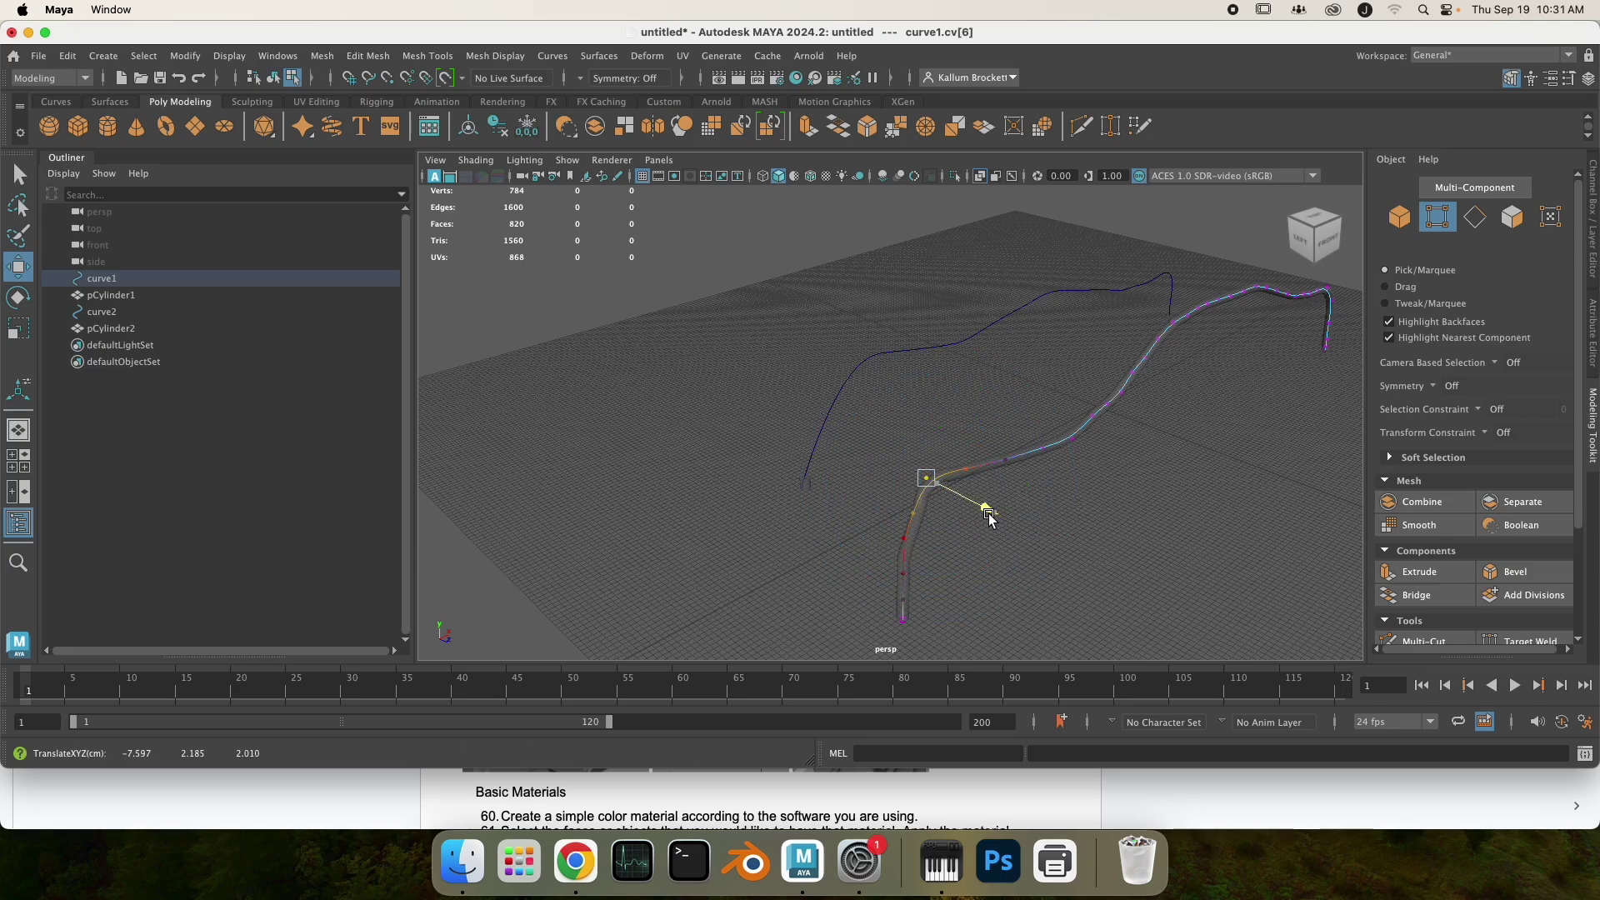
Step: Move curve1's middle, far-end and first-bend control vertices so the tube follows the new bends
click(1072, 439)
middle_drag(1142, 464, 1159, 483)
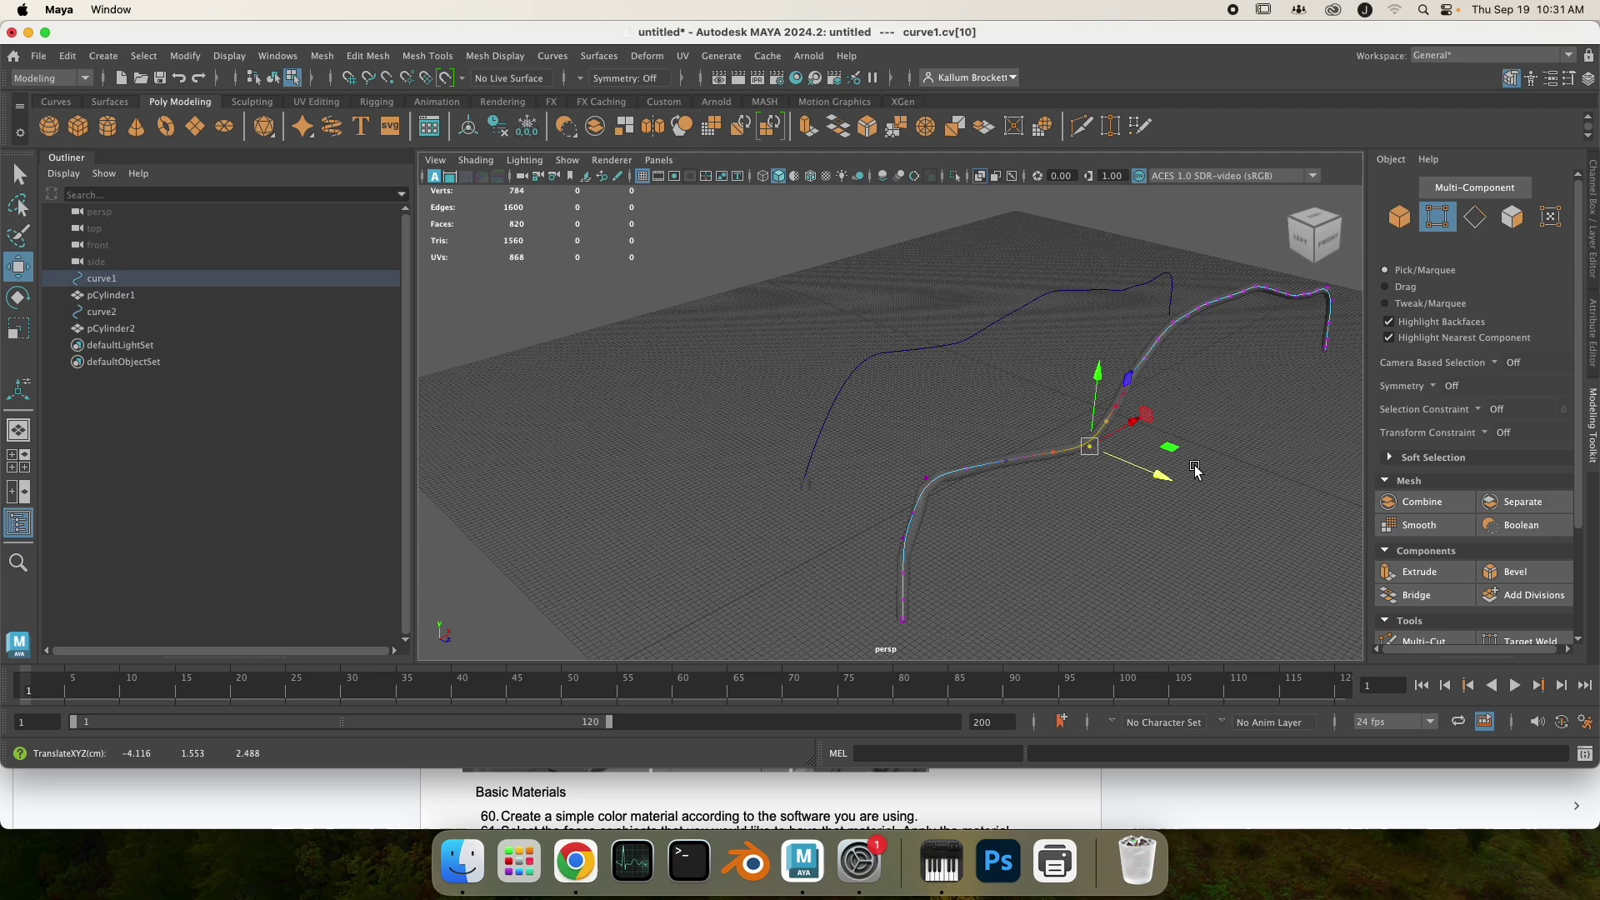
click(1206, 304)
drag(1285, 328, 1266, 320)
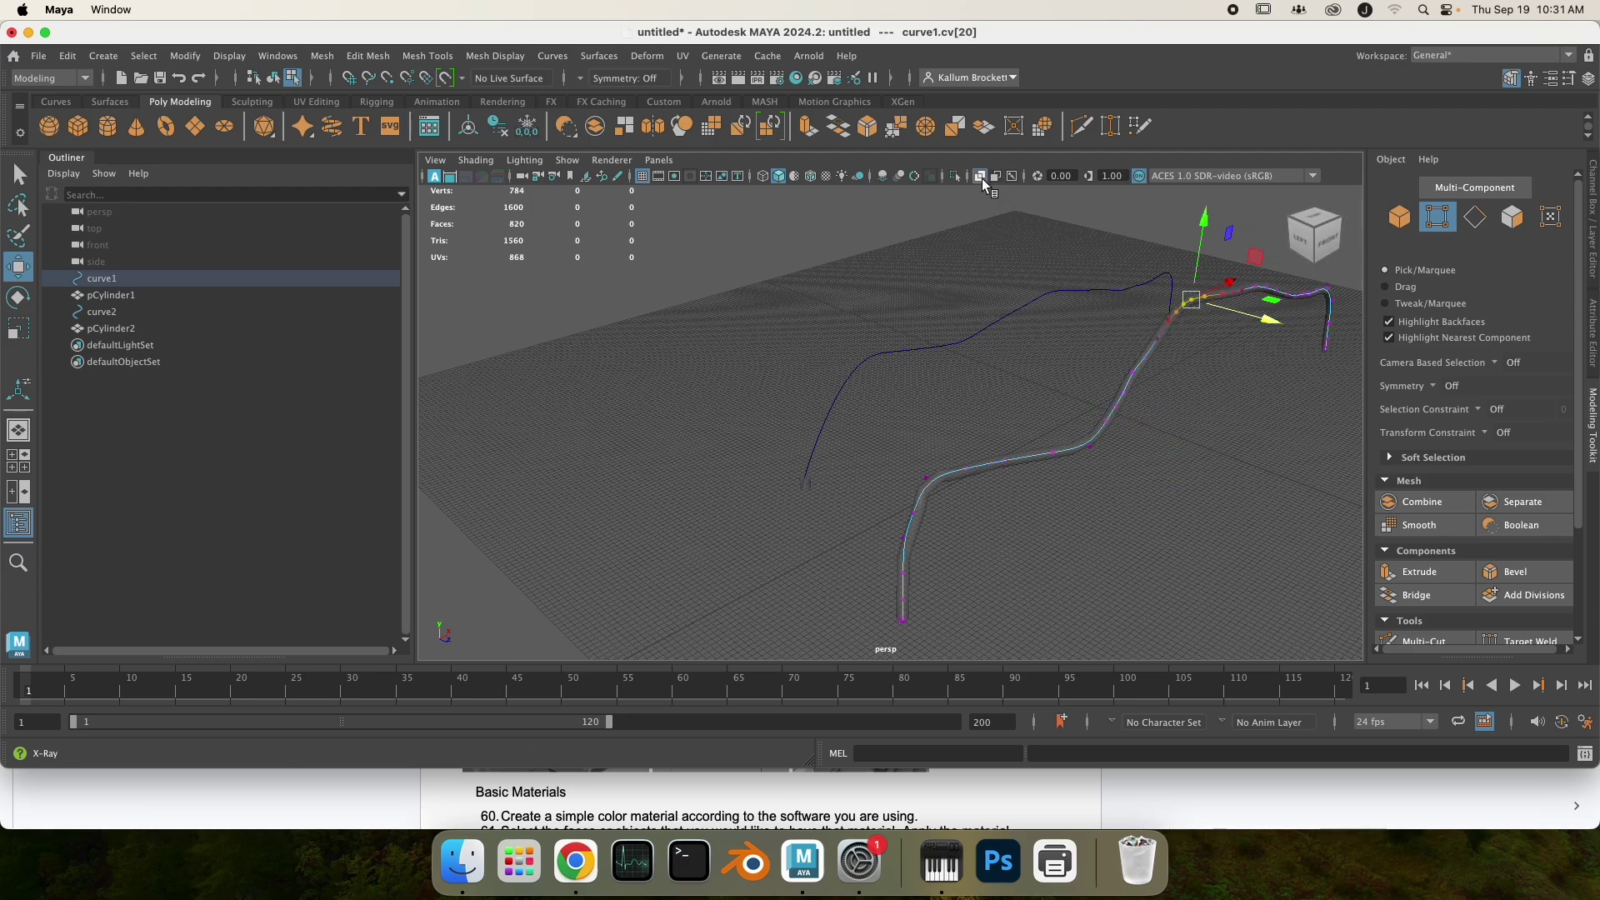
click(981, 176)
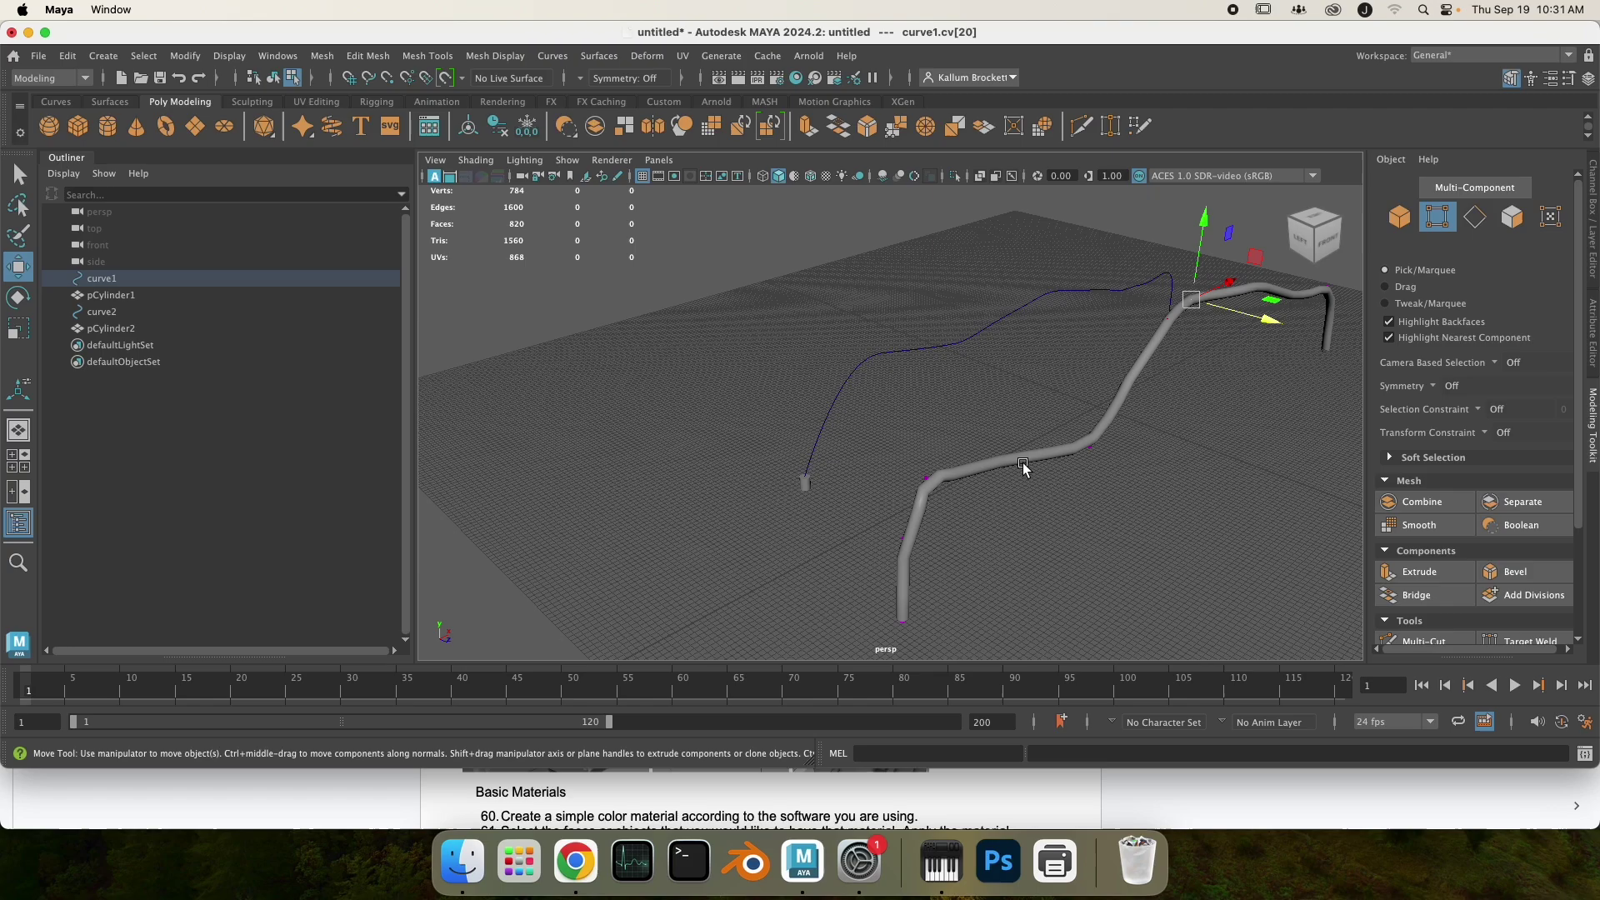
drag(1271, 327, 1212, 240)
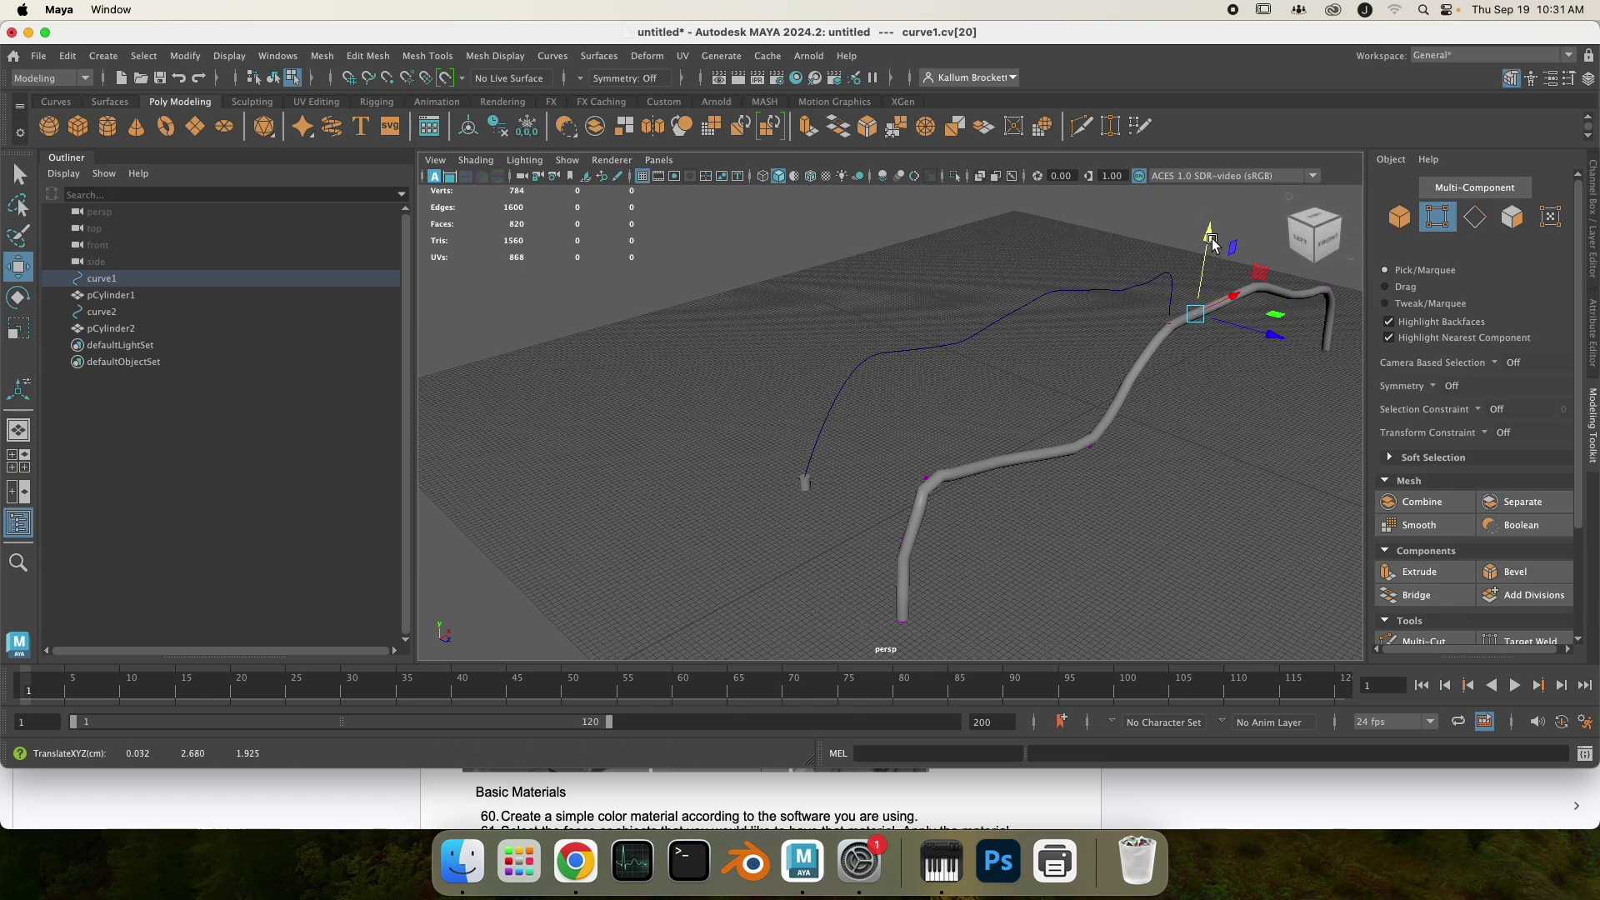
click(1092, 450)
middle_drag(1121, 464, 1149, 476)
click(923, 483)
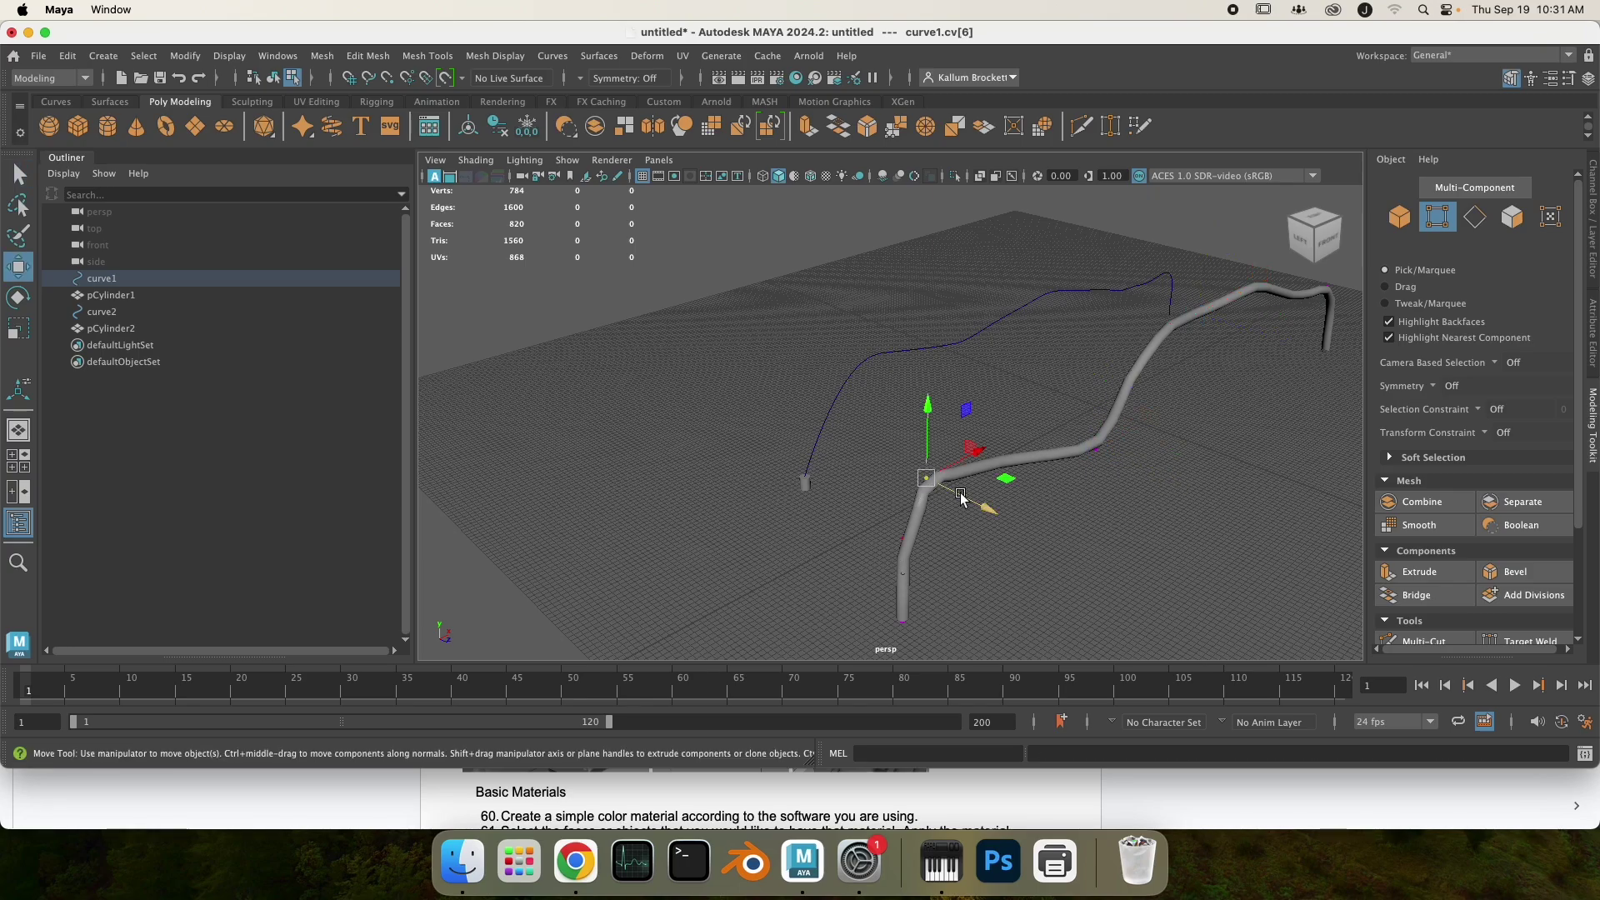
alt+drag(1000, 521, 842, 523)
click(697, 392)
drag(607, 405, 709, 511)
Step: Centre pCylinder1's pivot, delete its history, and move it toward the lower left
click(110, 295)
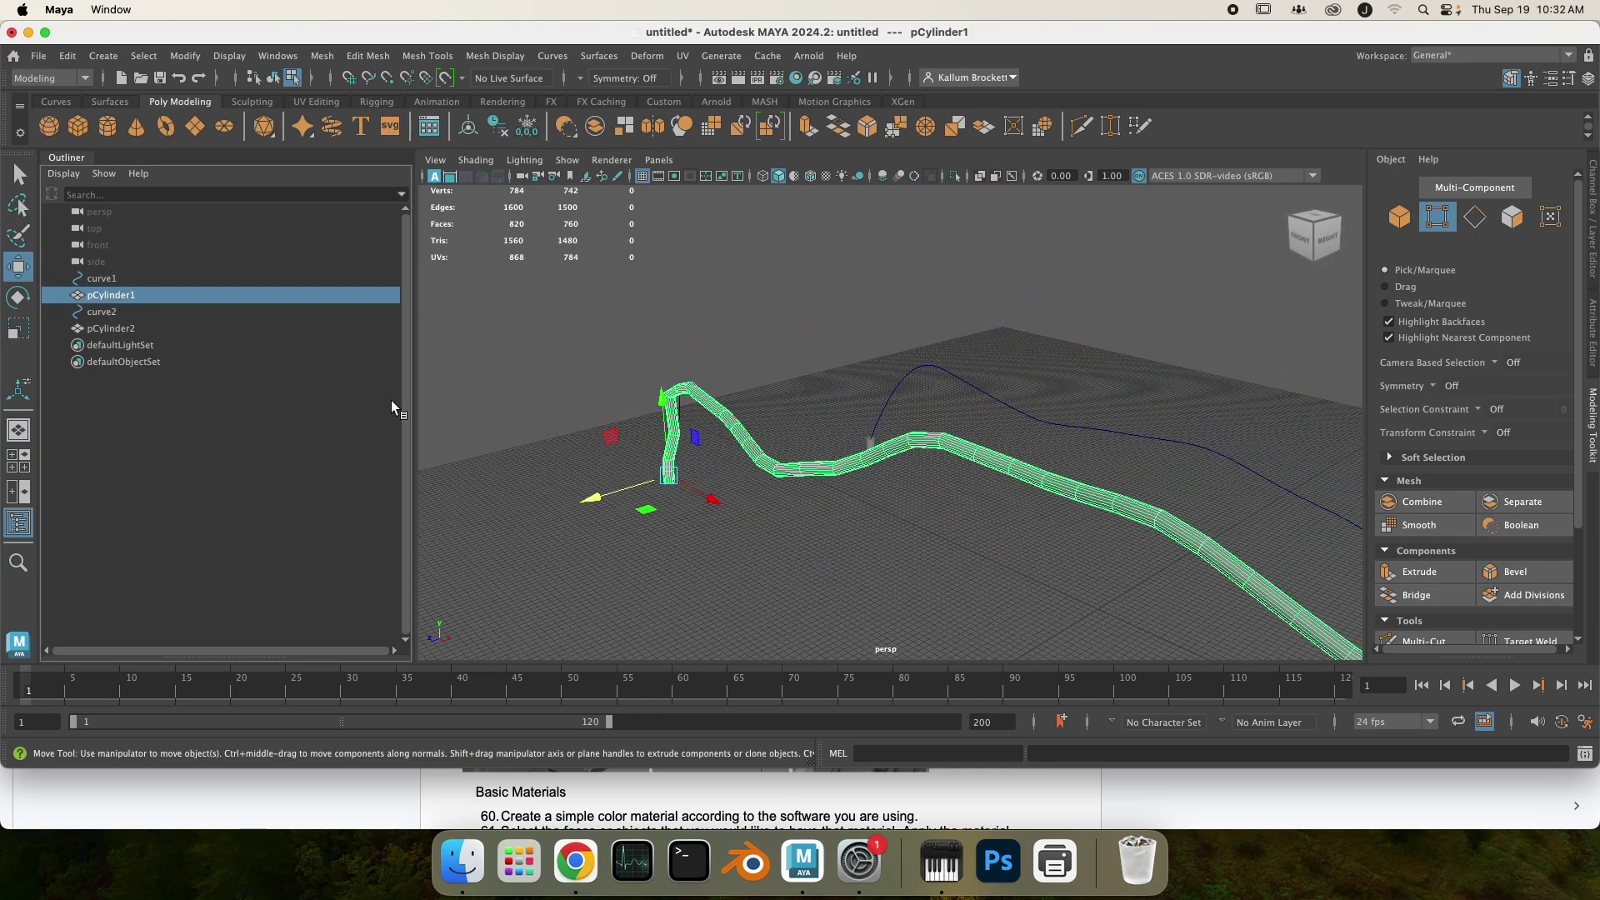
click(475, 129)
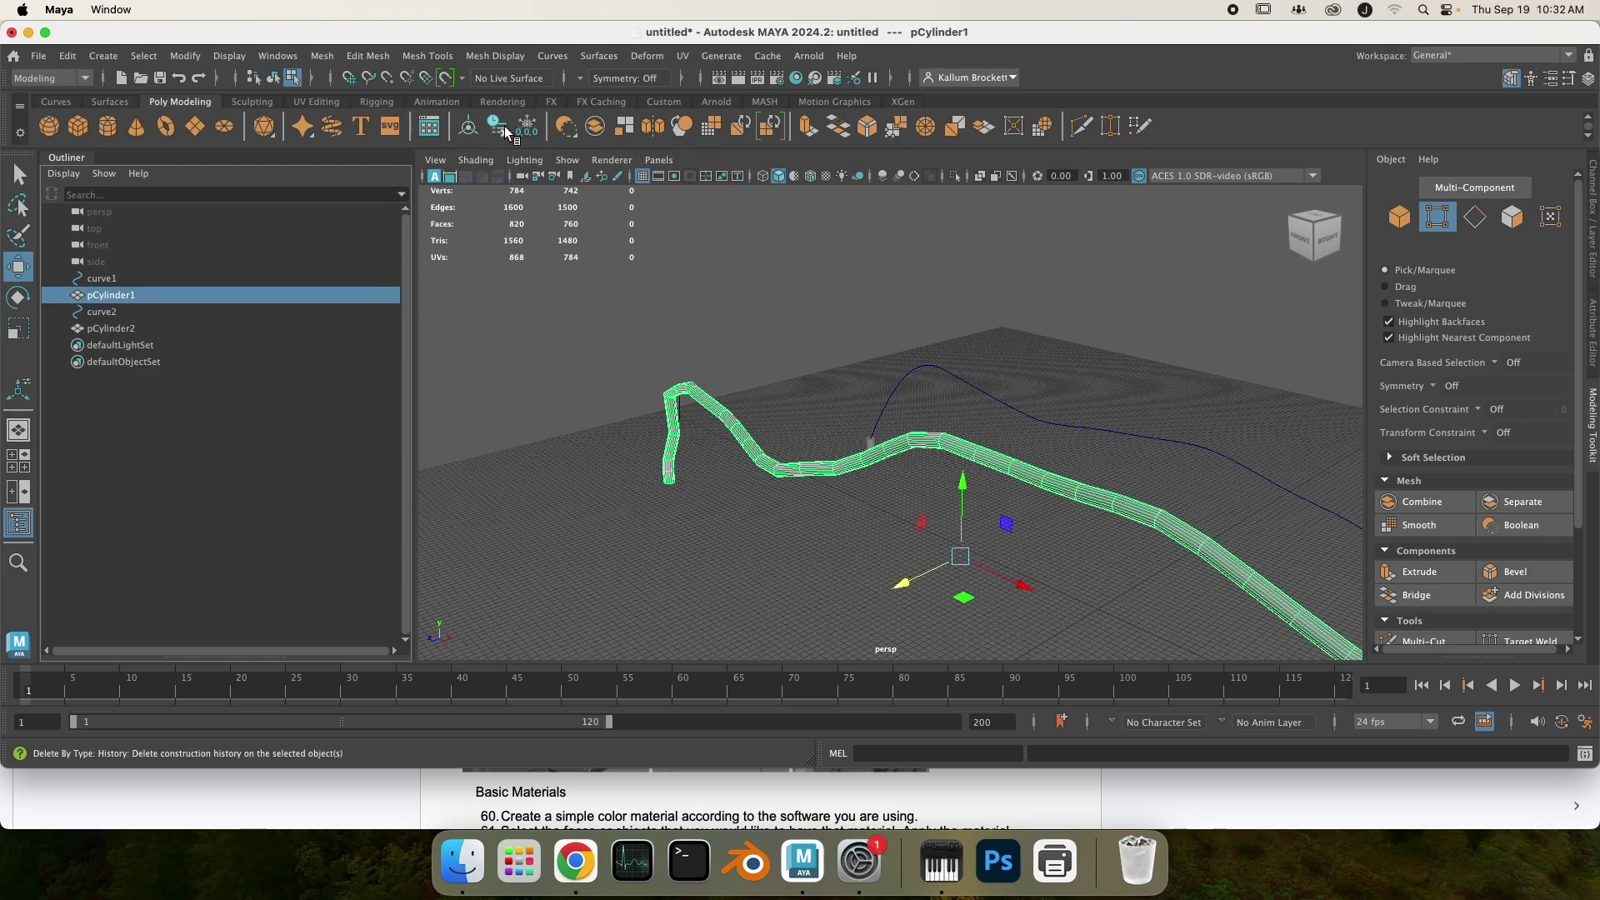
click(508, 129)
scroll(631, 360, down, 2)
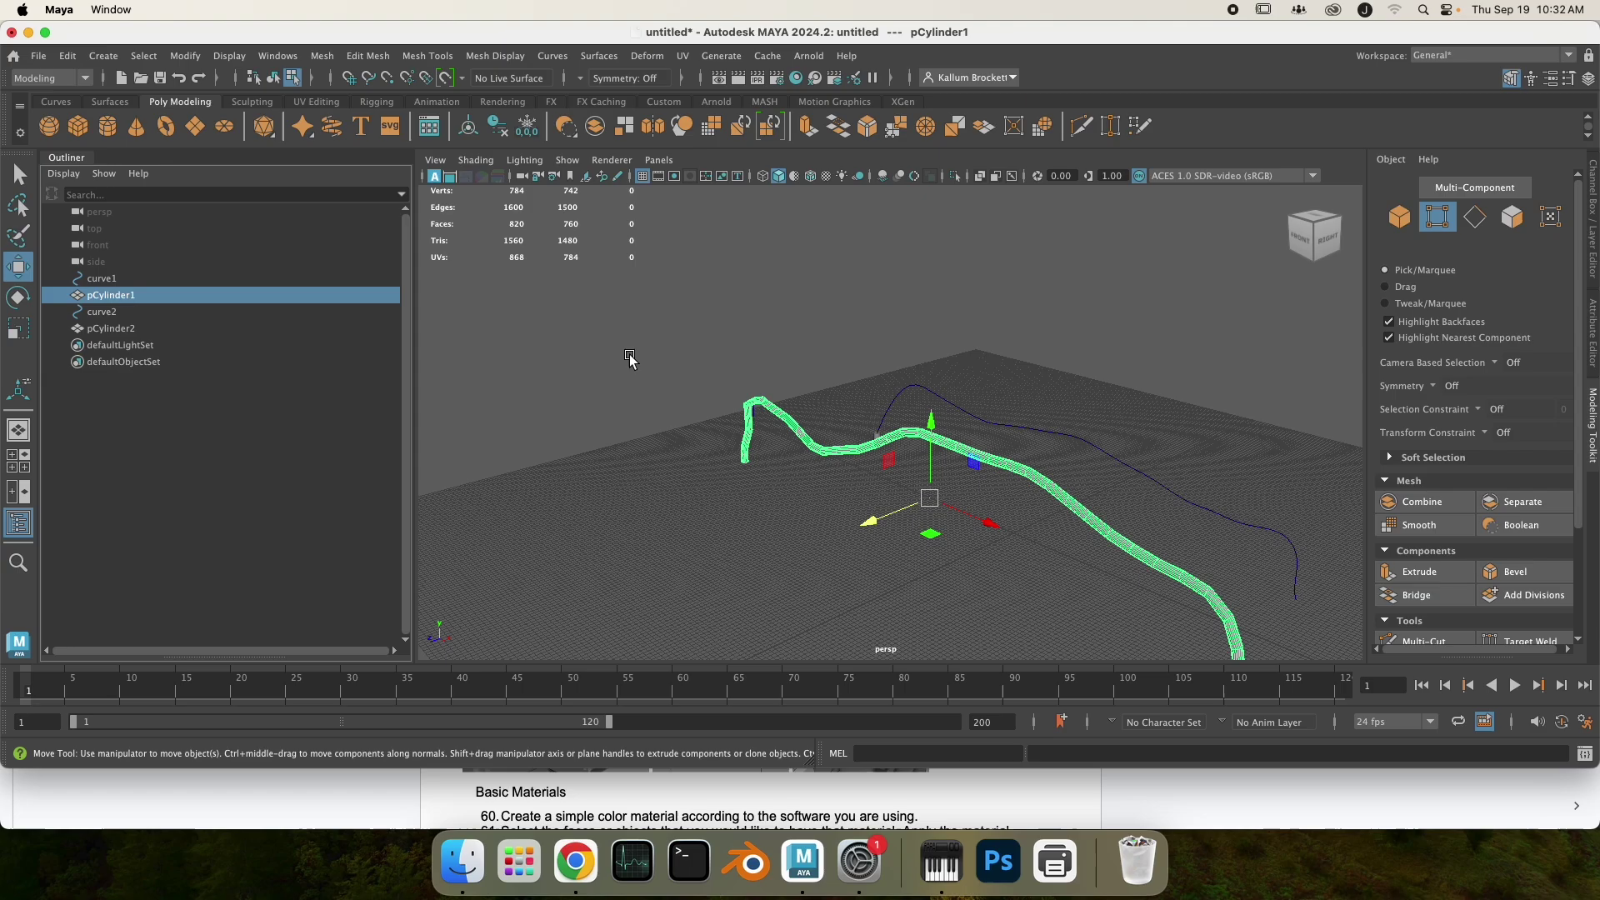
drag(872, 521, 706, 595)
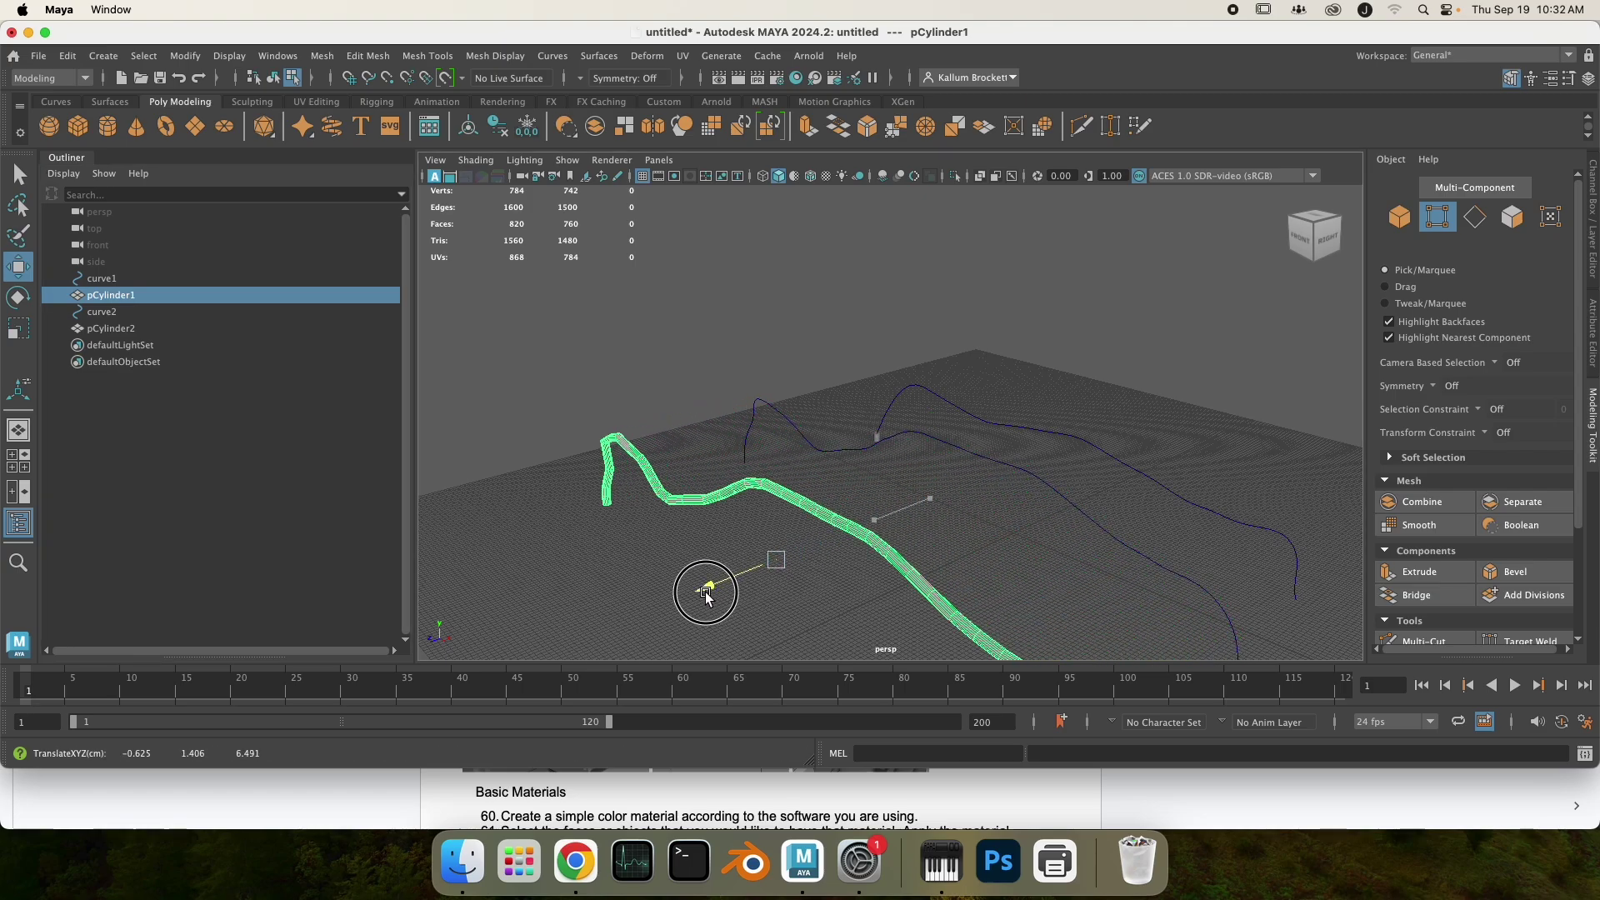
Step: Delete curve1 and select pCylinder2
click(101, 279)
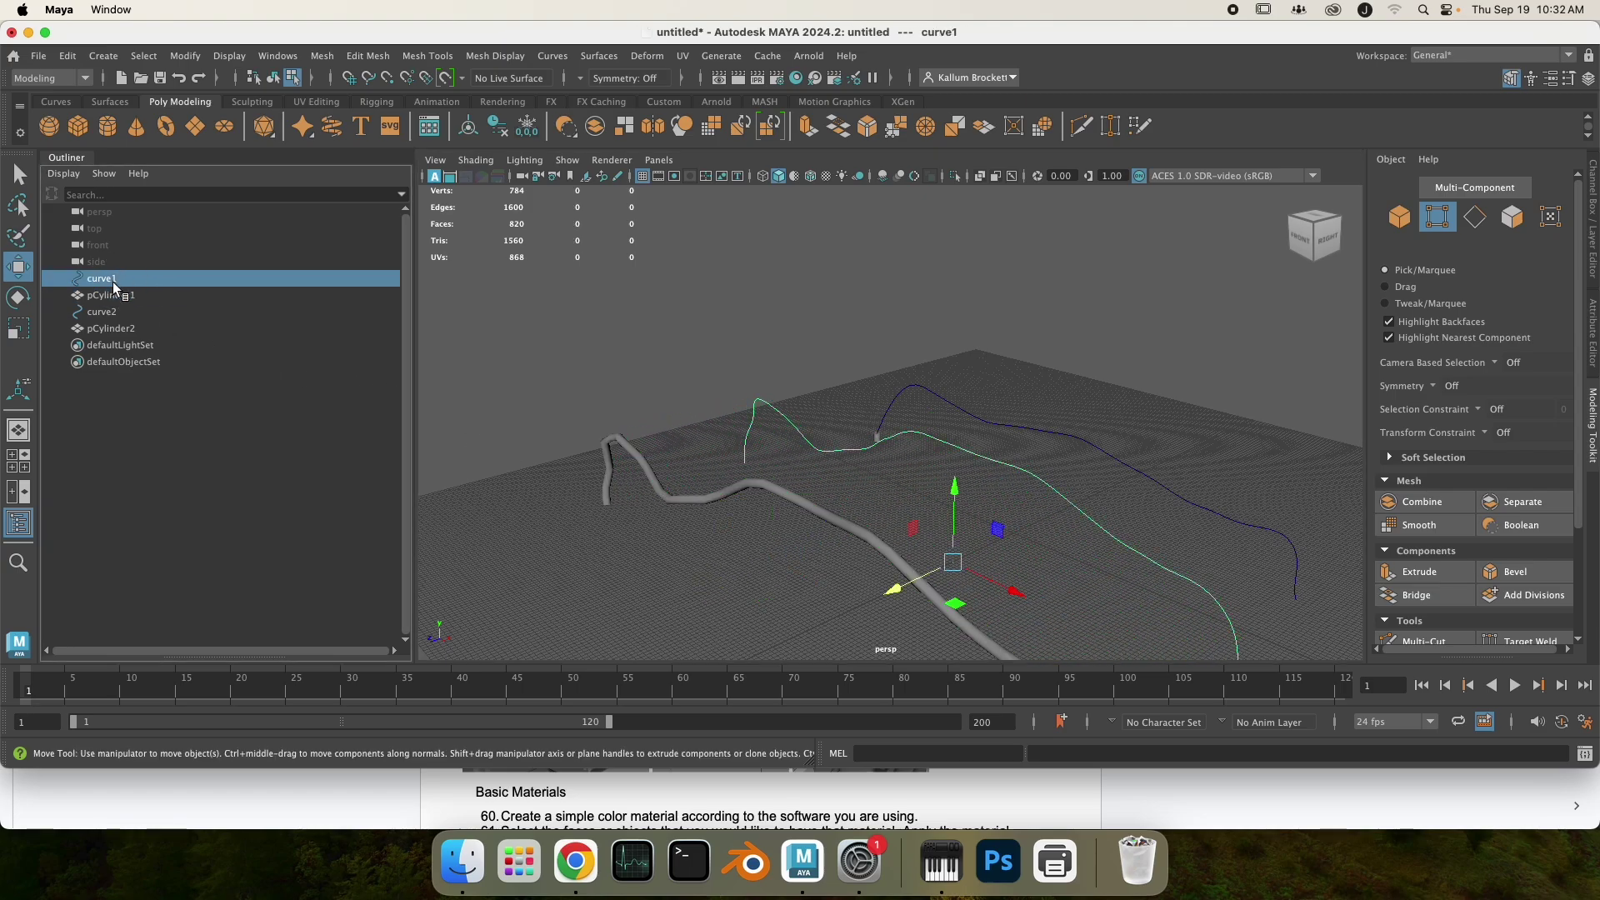
key(Delete)
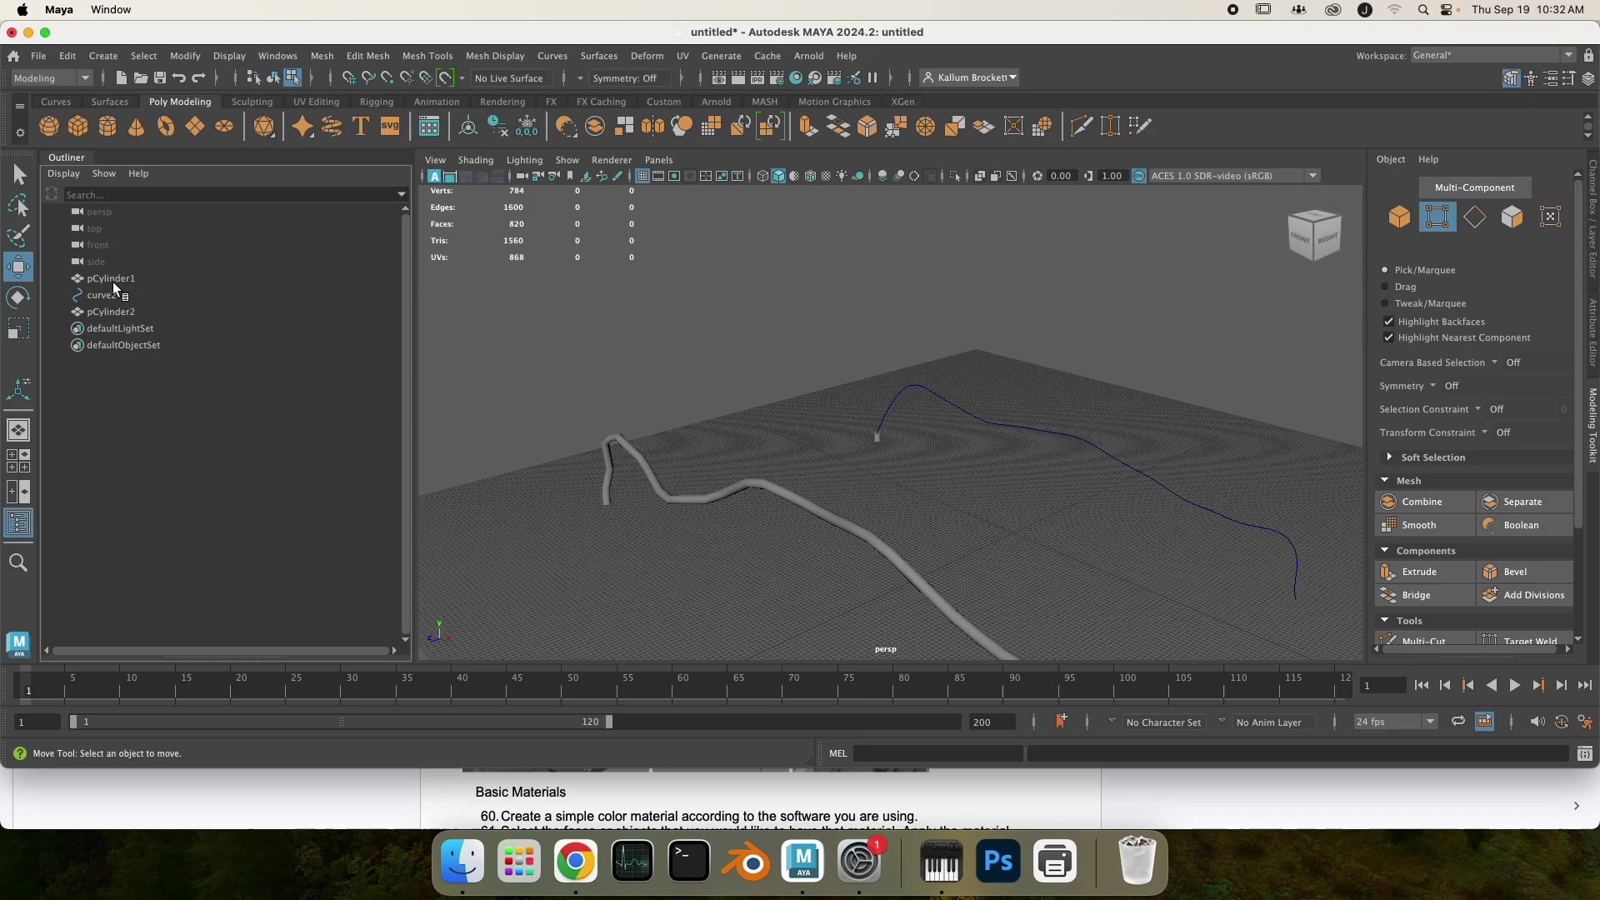
click(121, 314)
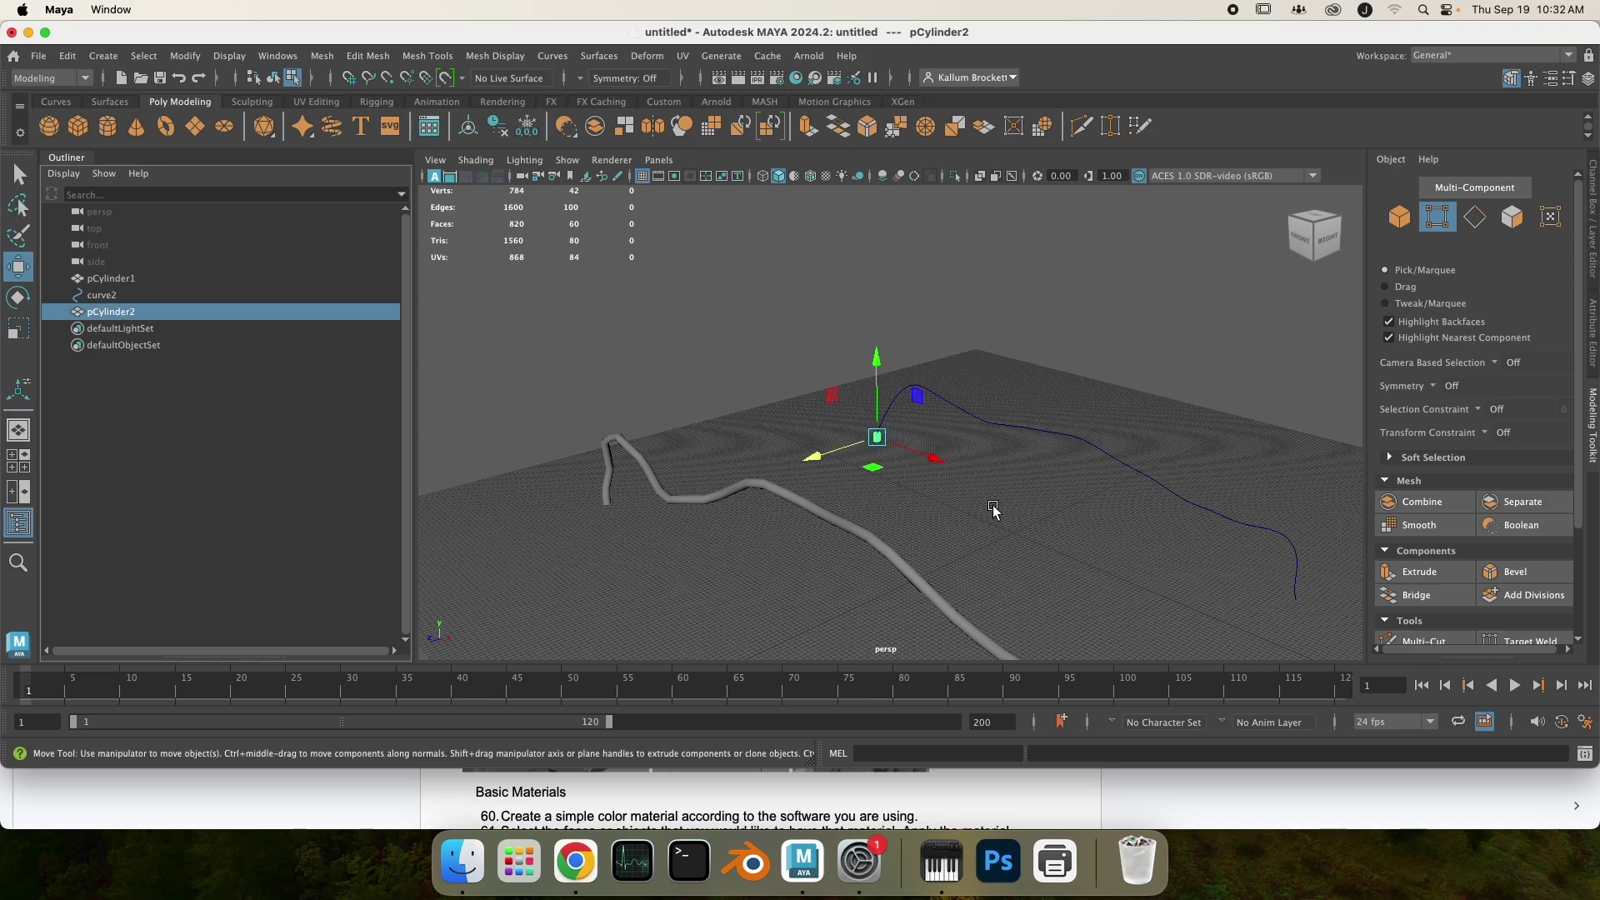
Step: Freeze pCylinder2's transforms, select all 20 top-cap faces, and add curve2 to the selection
key(ctrl+shift+f)
key(f)
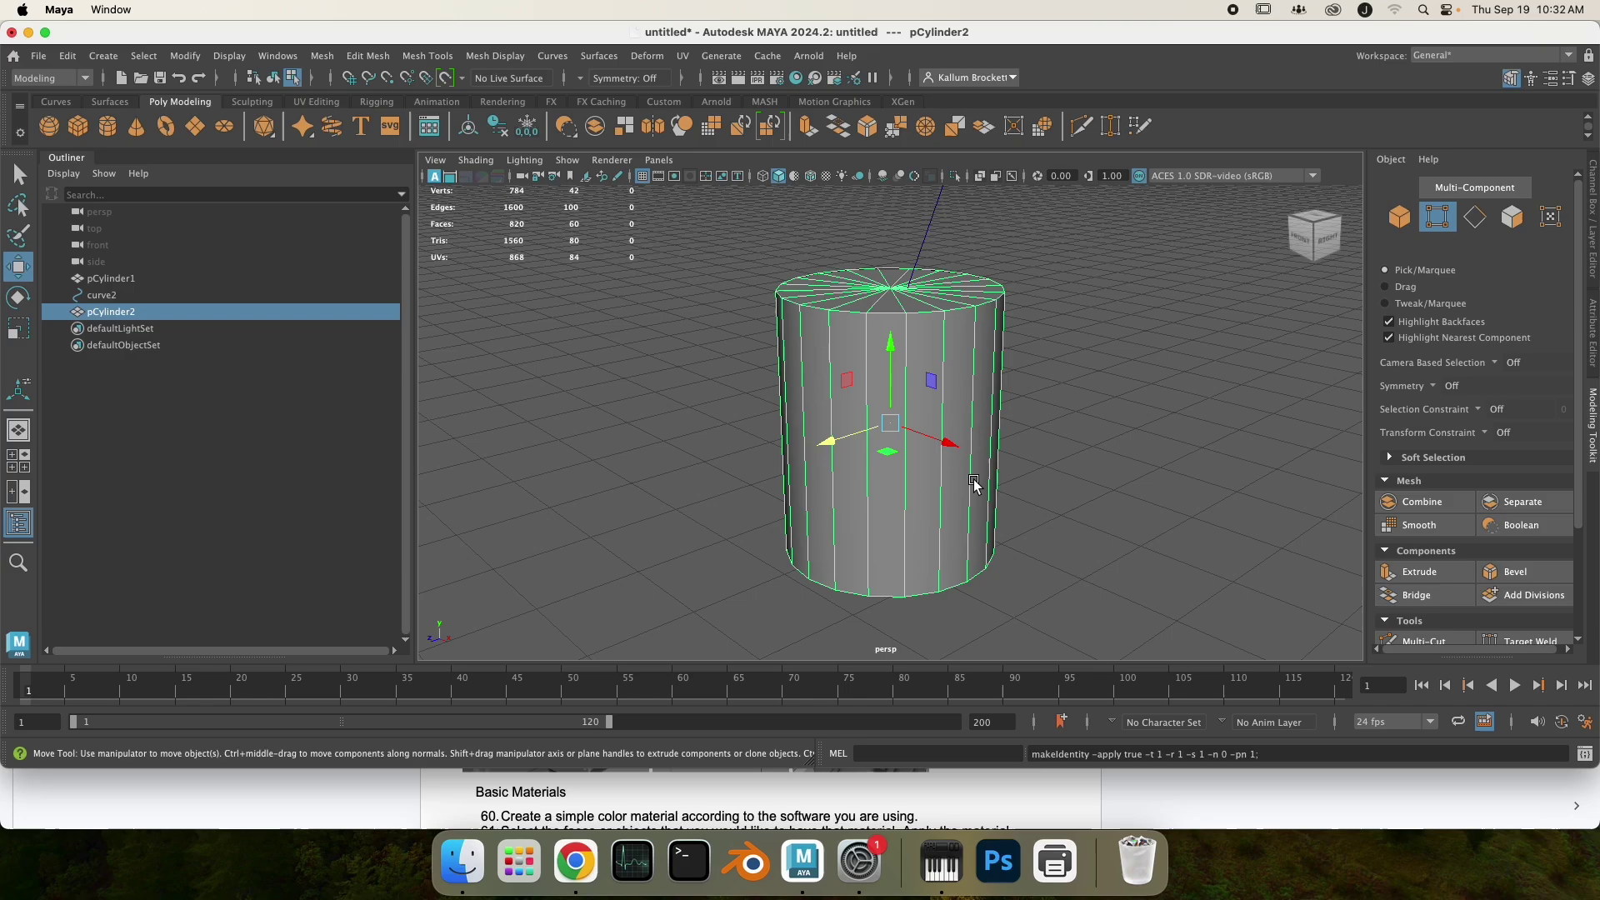
right_drag(881, 318, 873, 305)
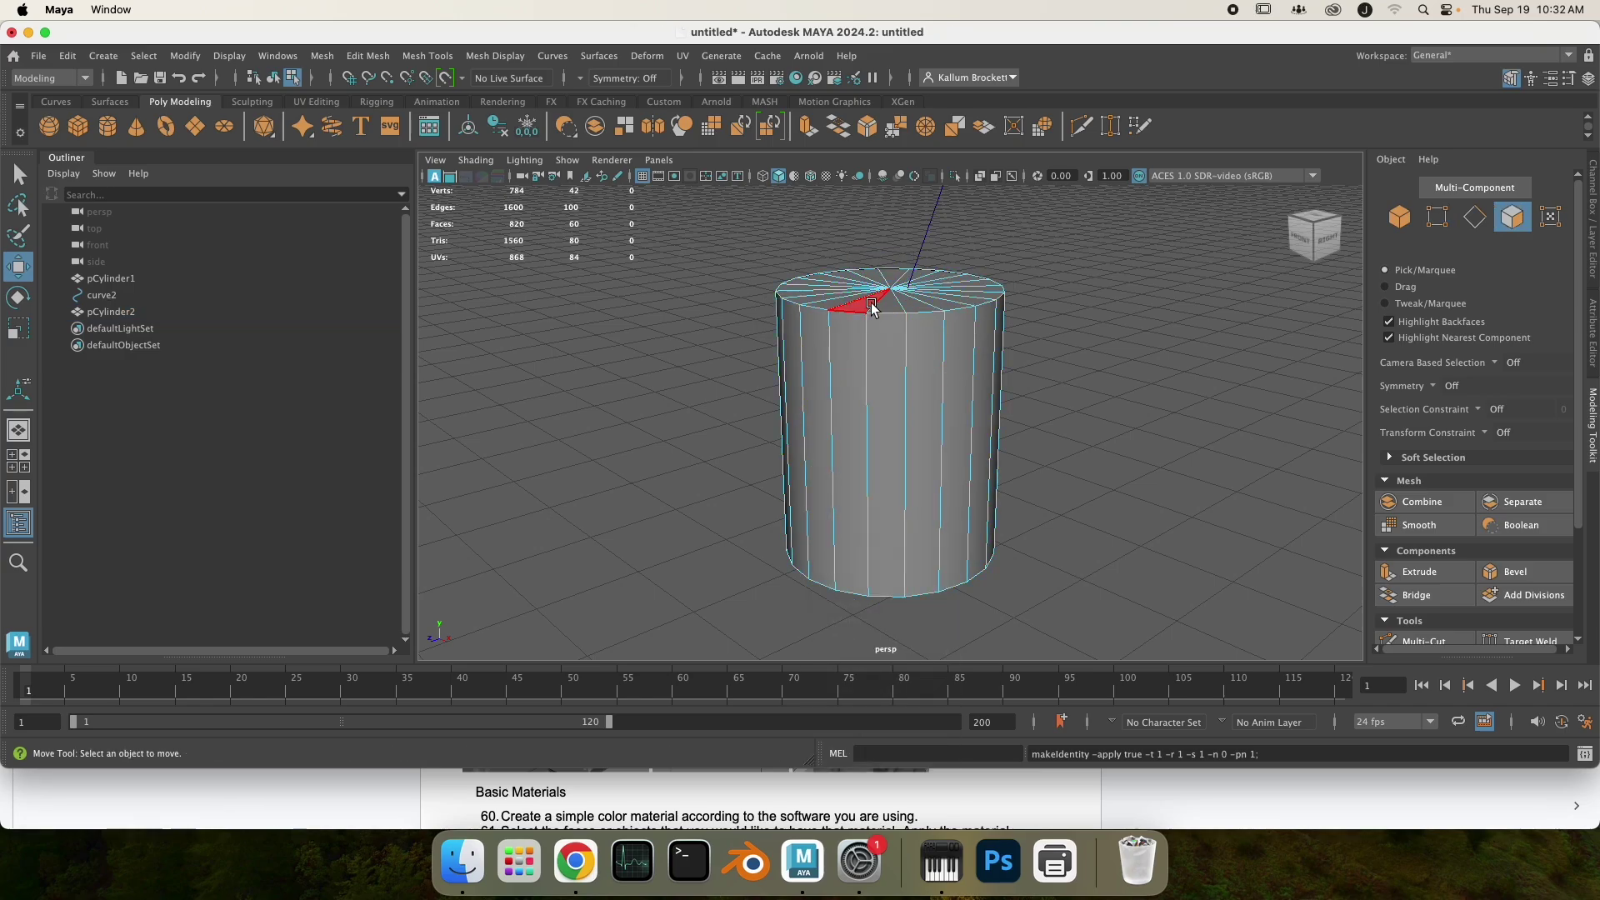
mouse_move(872, 305)
mouse_down()
mouse_move(927, 286)
mouse_move(869, 294)
mouse_up()
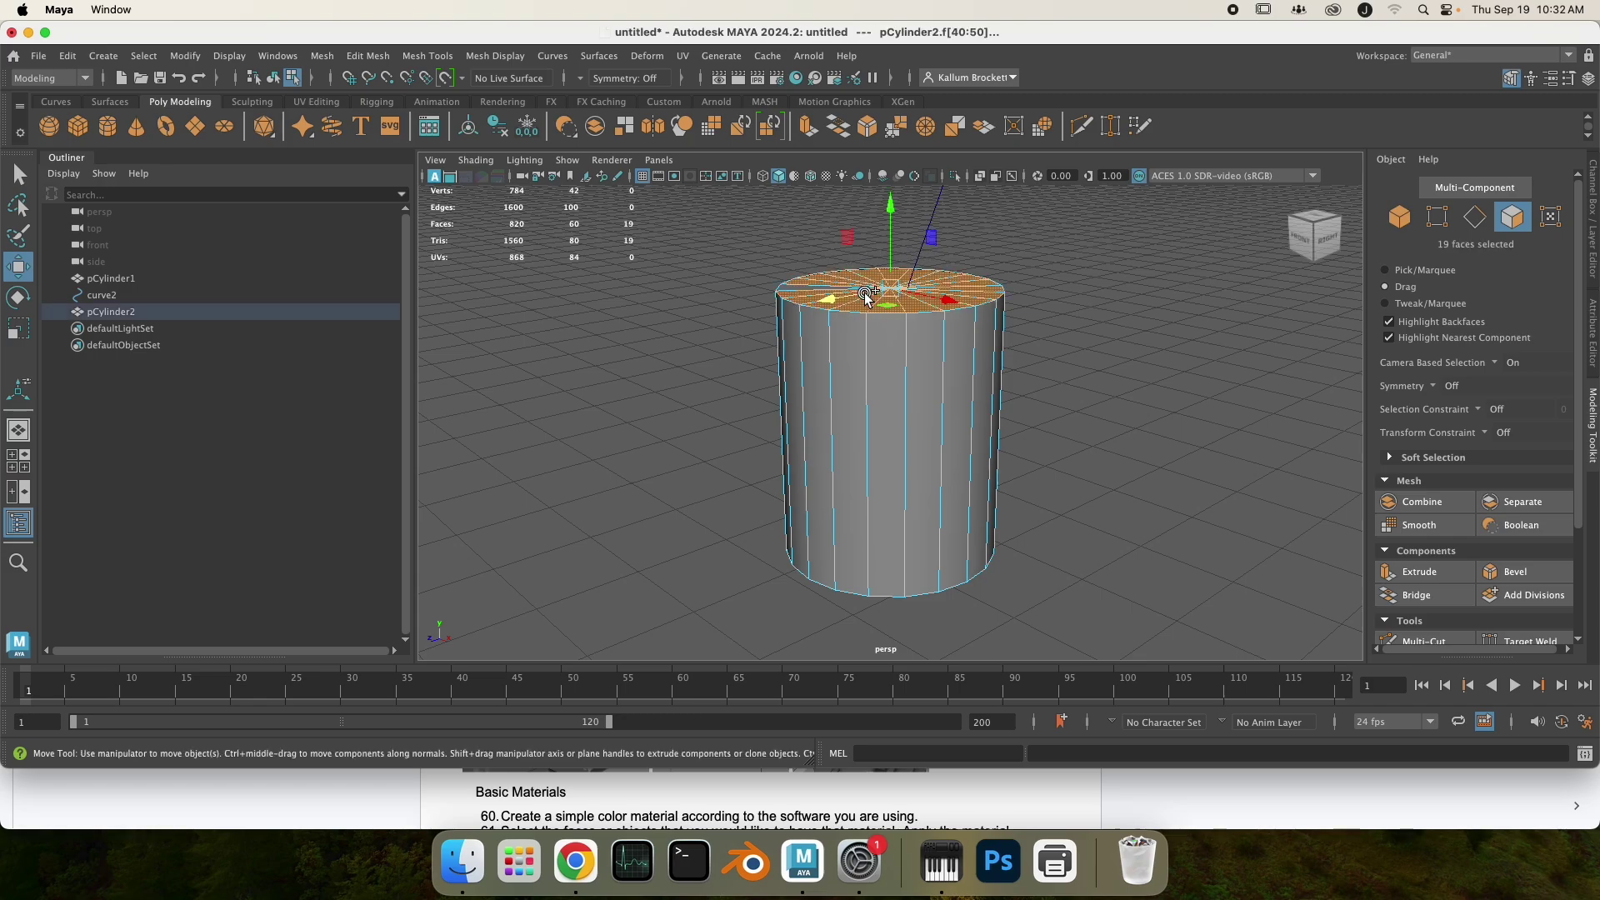
shift+click(820, 285)
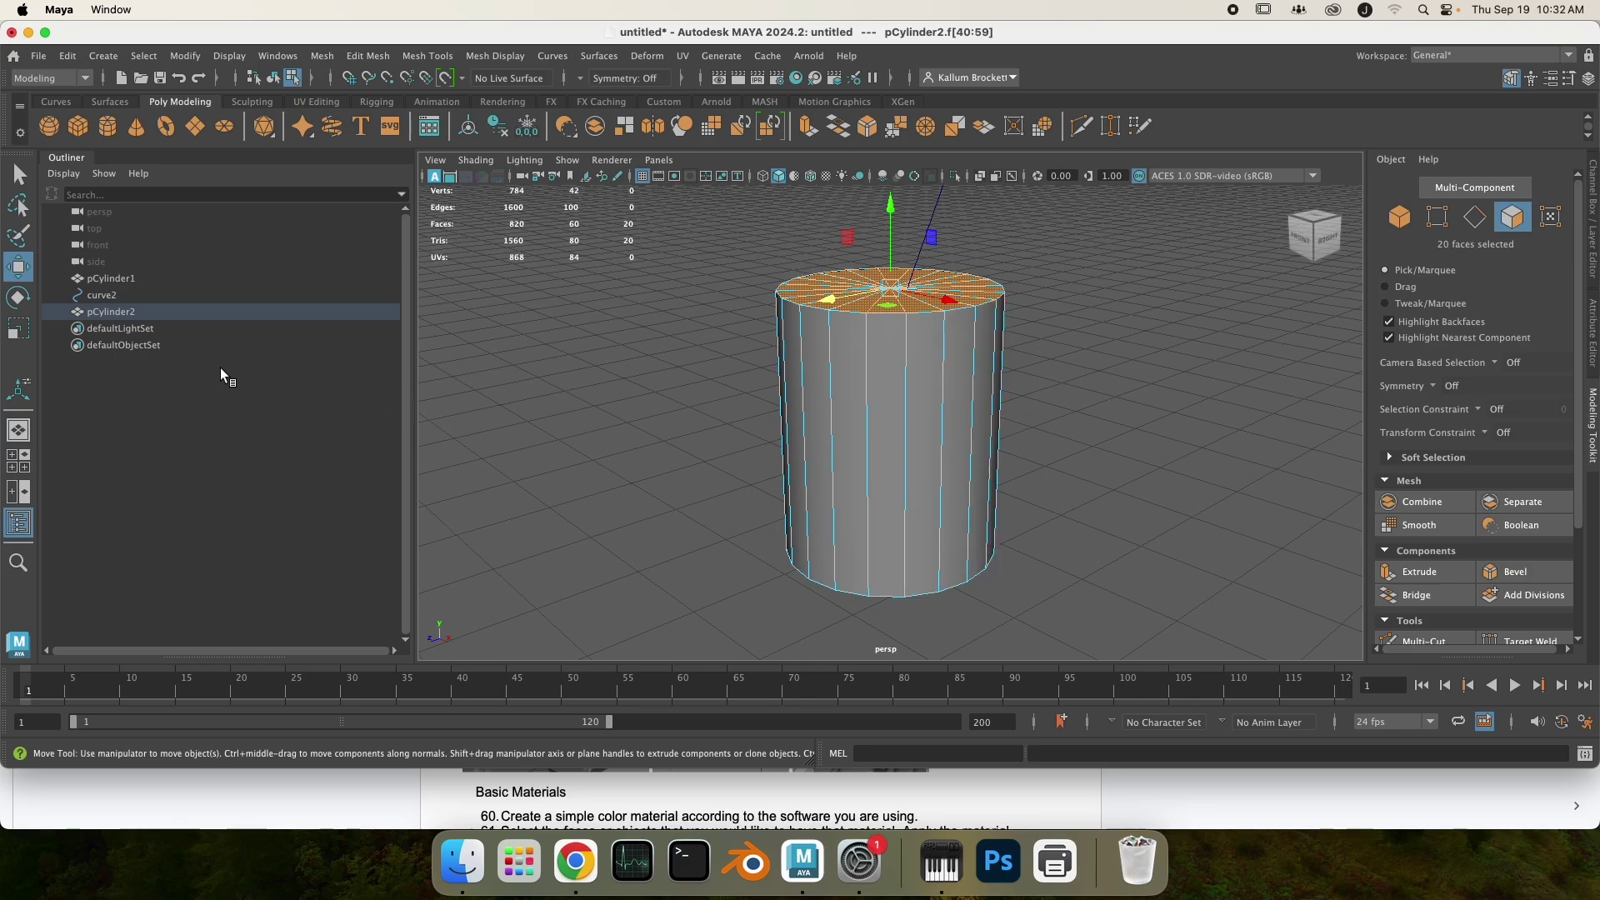
click(141, 295)
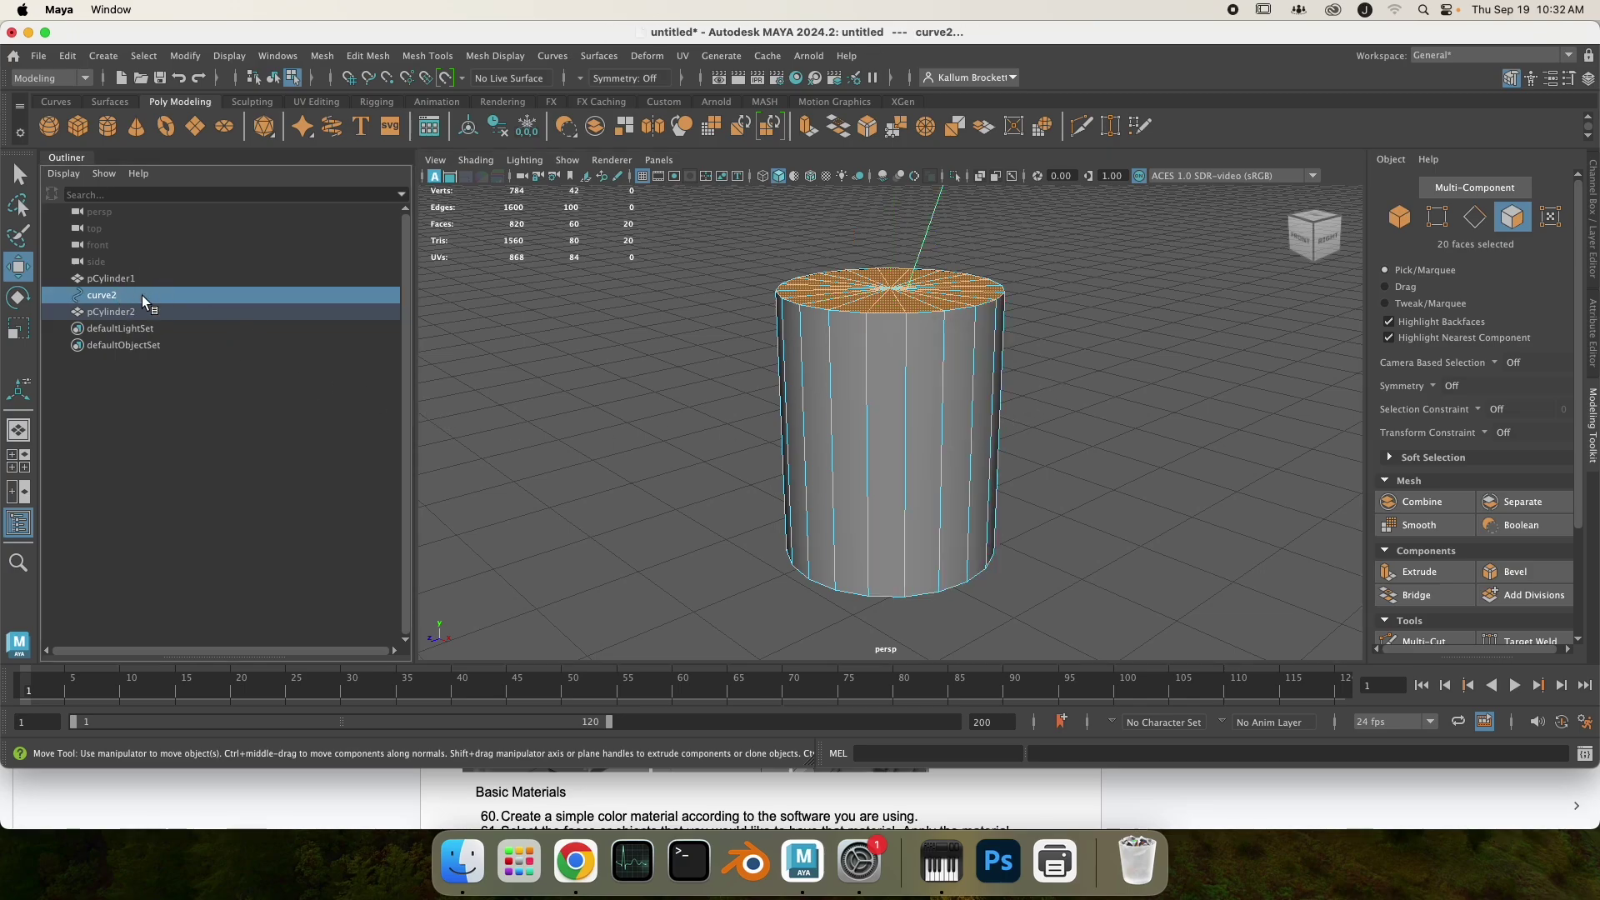
Step: Extrude pCylinder2's top-cap faces along curve2 with 25 divisions
click(443, 59)
mouse_move(367, 55)
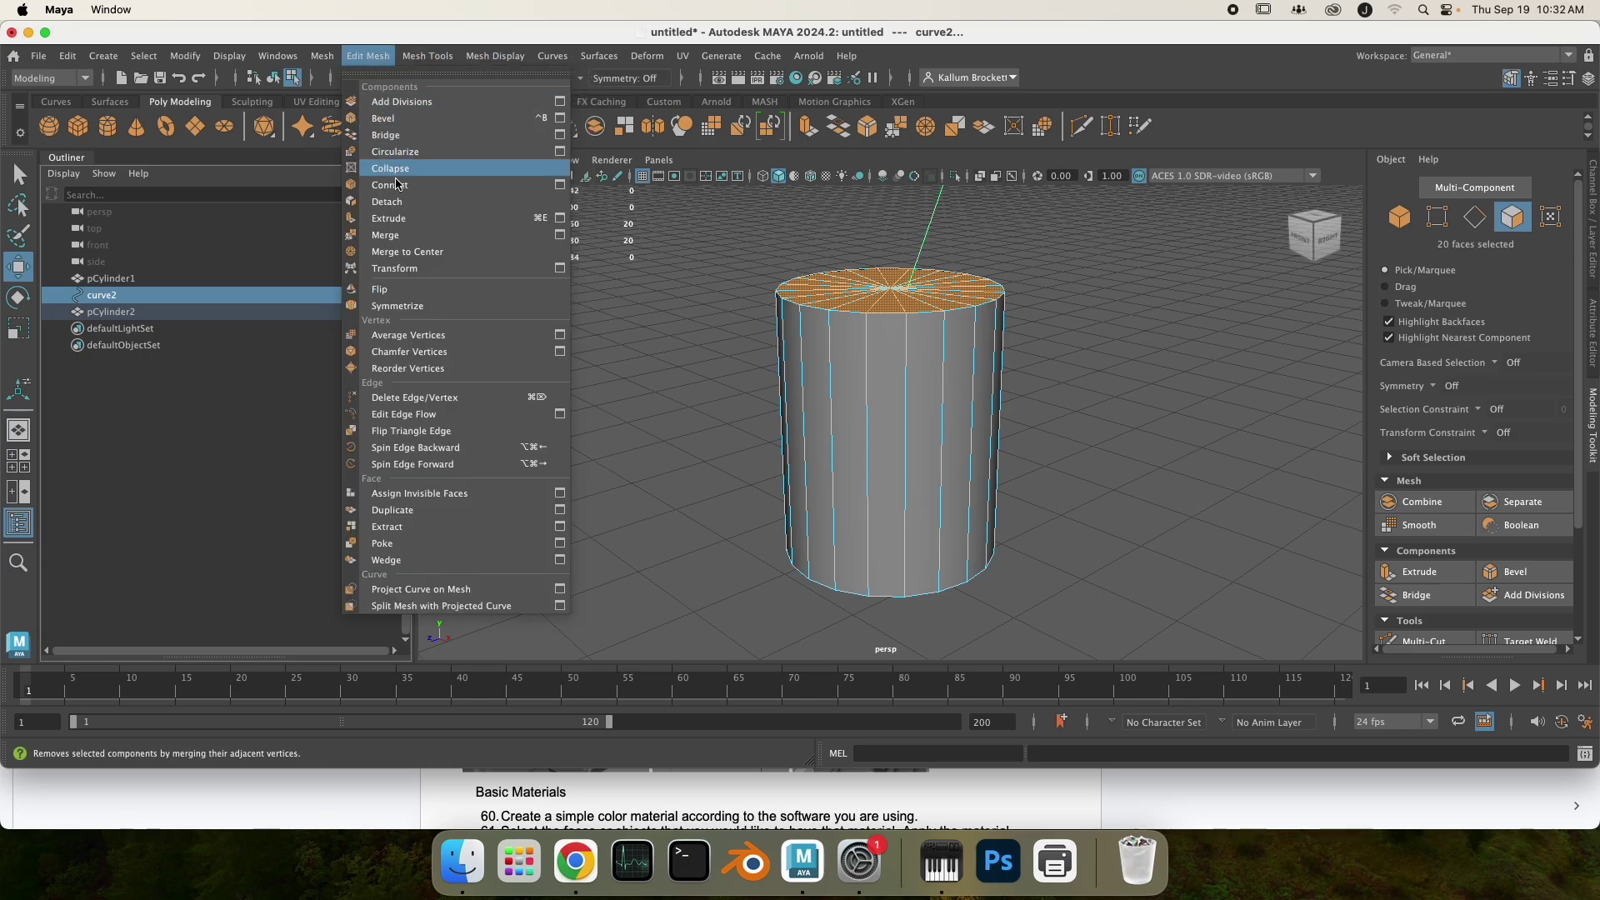
click(415, 219)
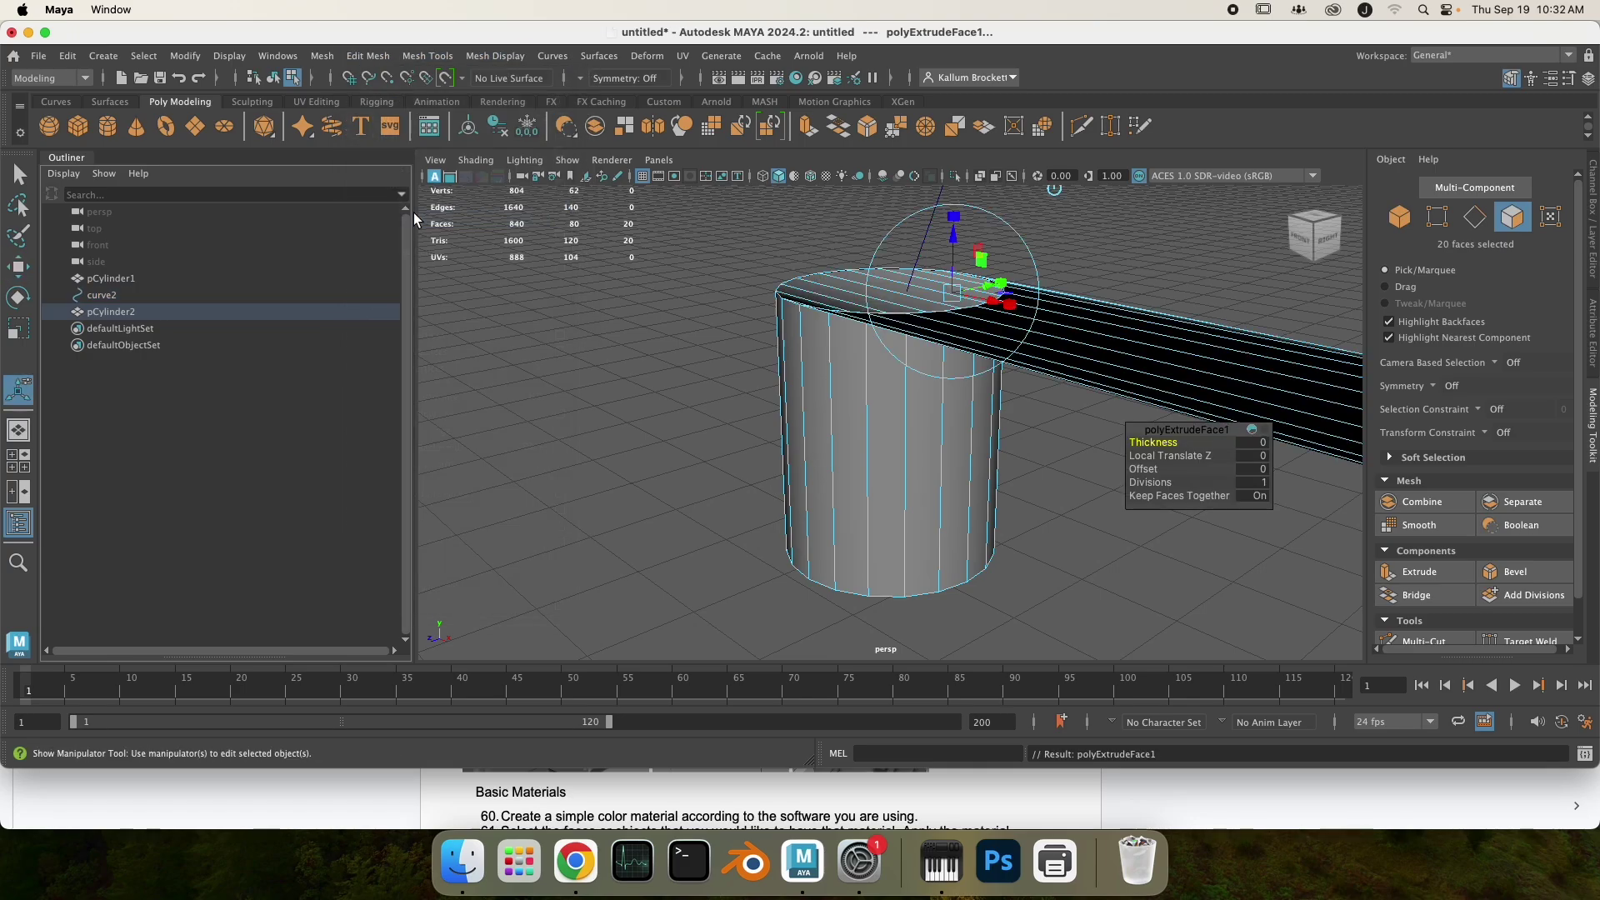
click(1149, 482)
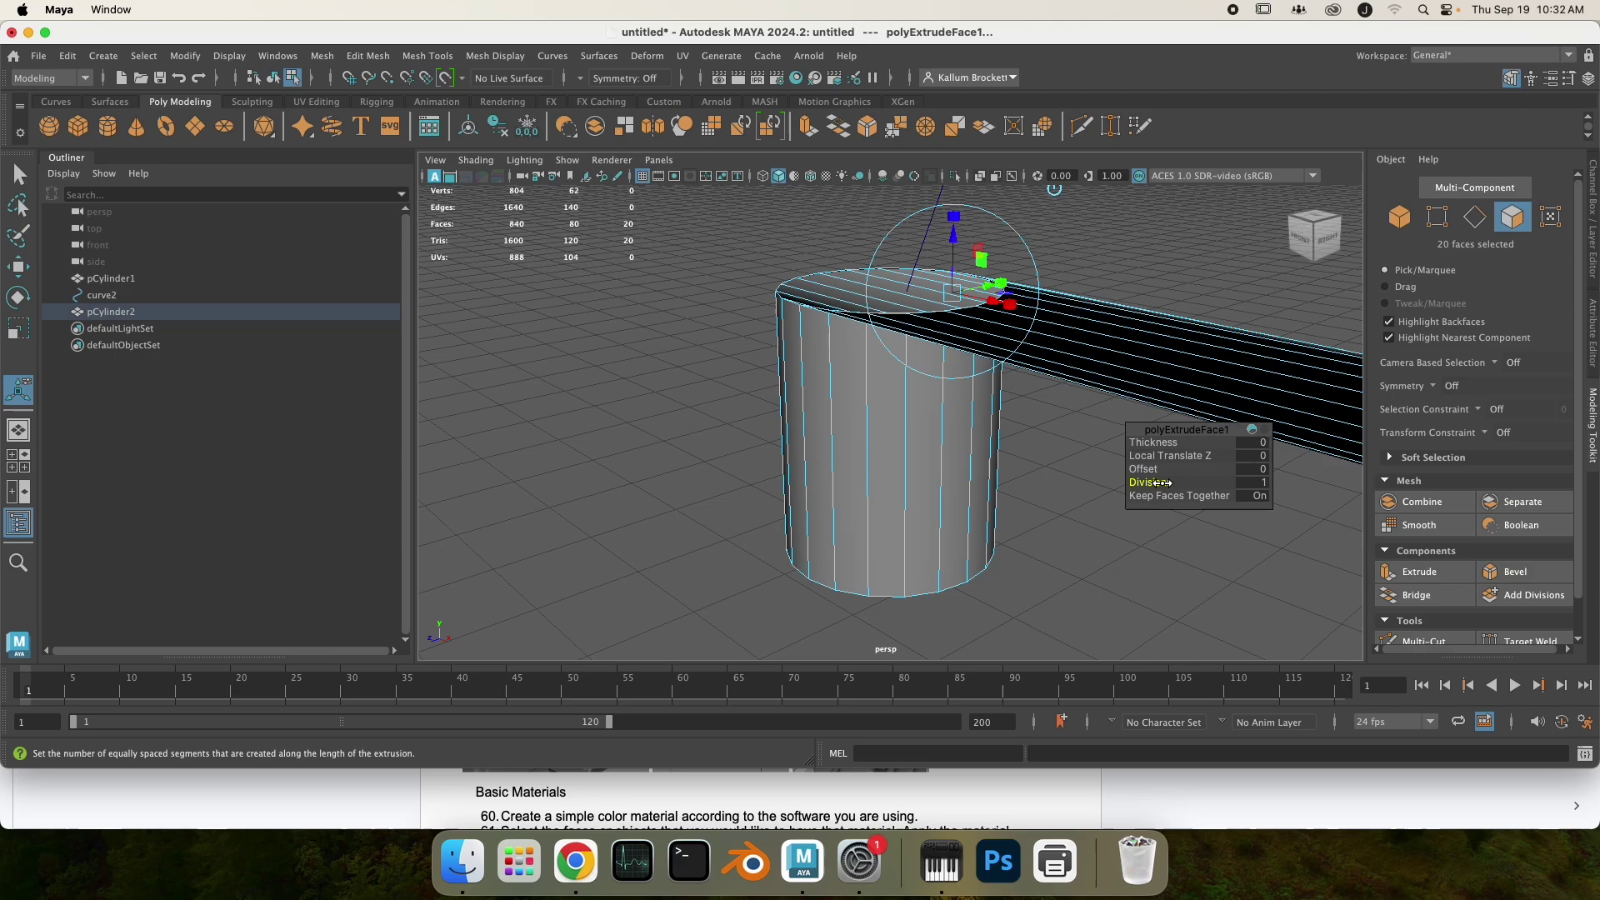
text(25)
key(Return)
Step: Raise the extrusion's divisions to 35 and inspect the bent tube
scroll(1191, 518, down, 10)
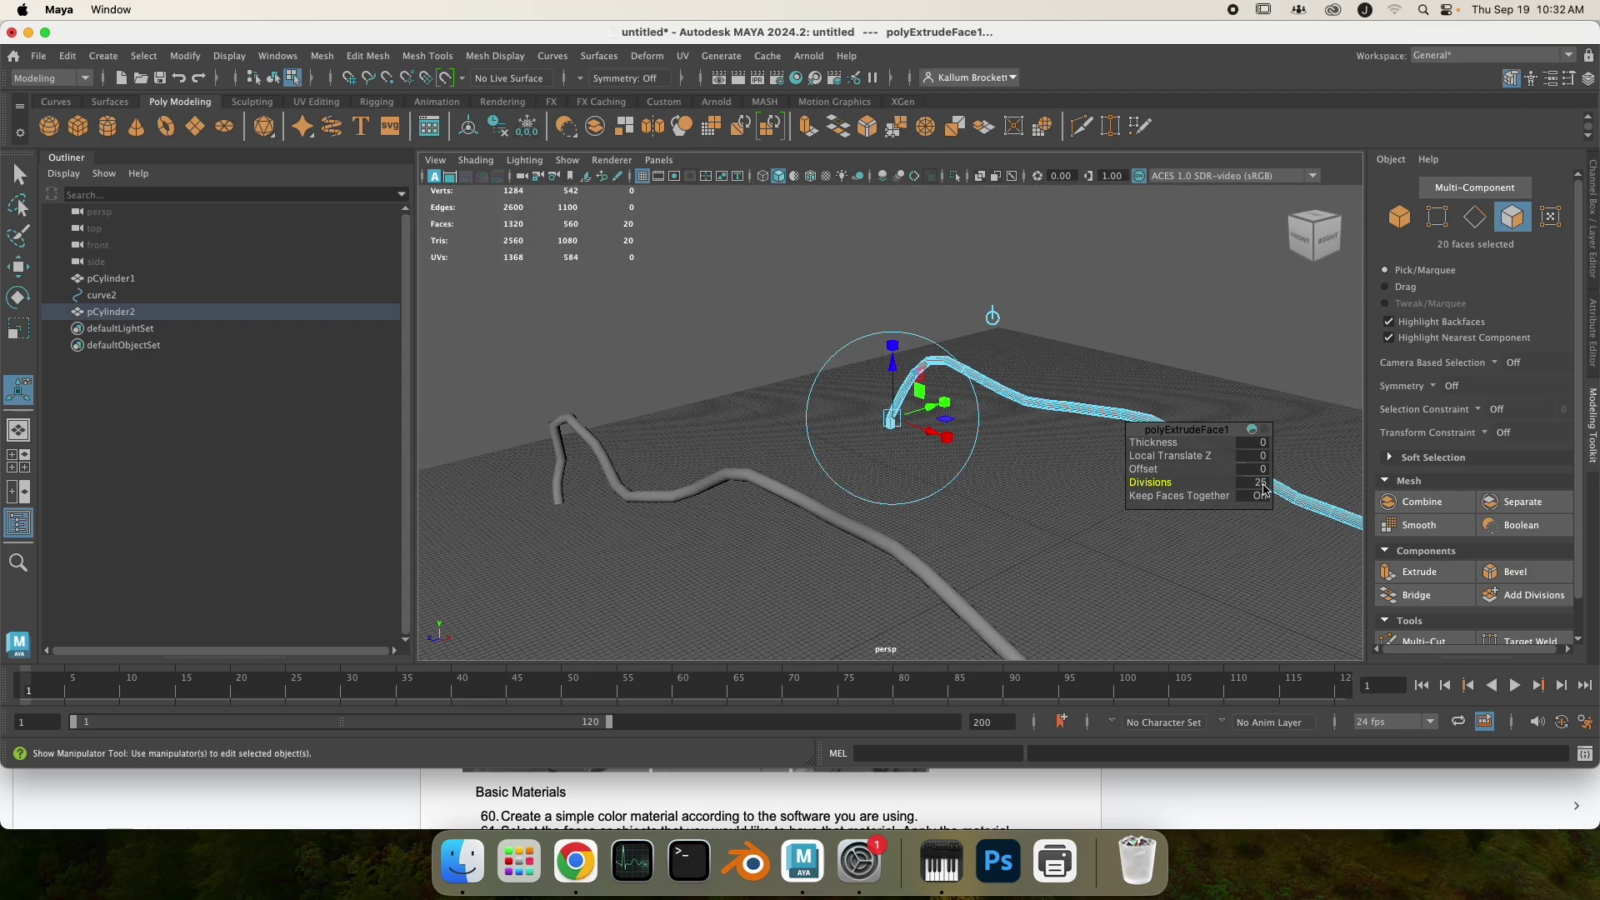
click(1259, 485)
text(35)
key(Return)
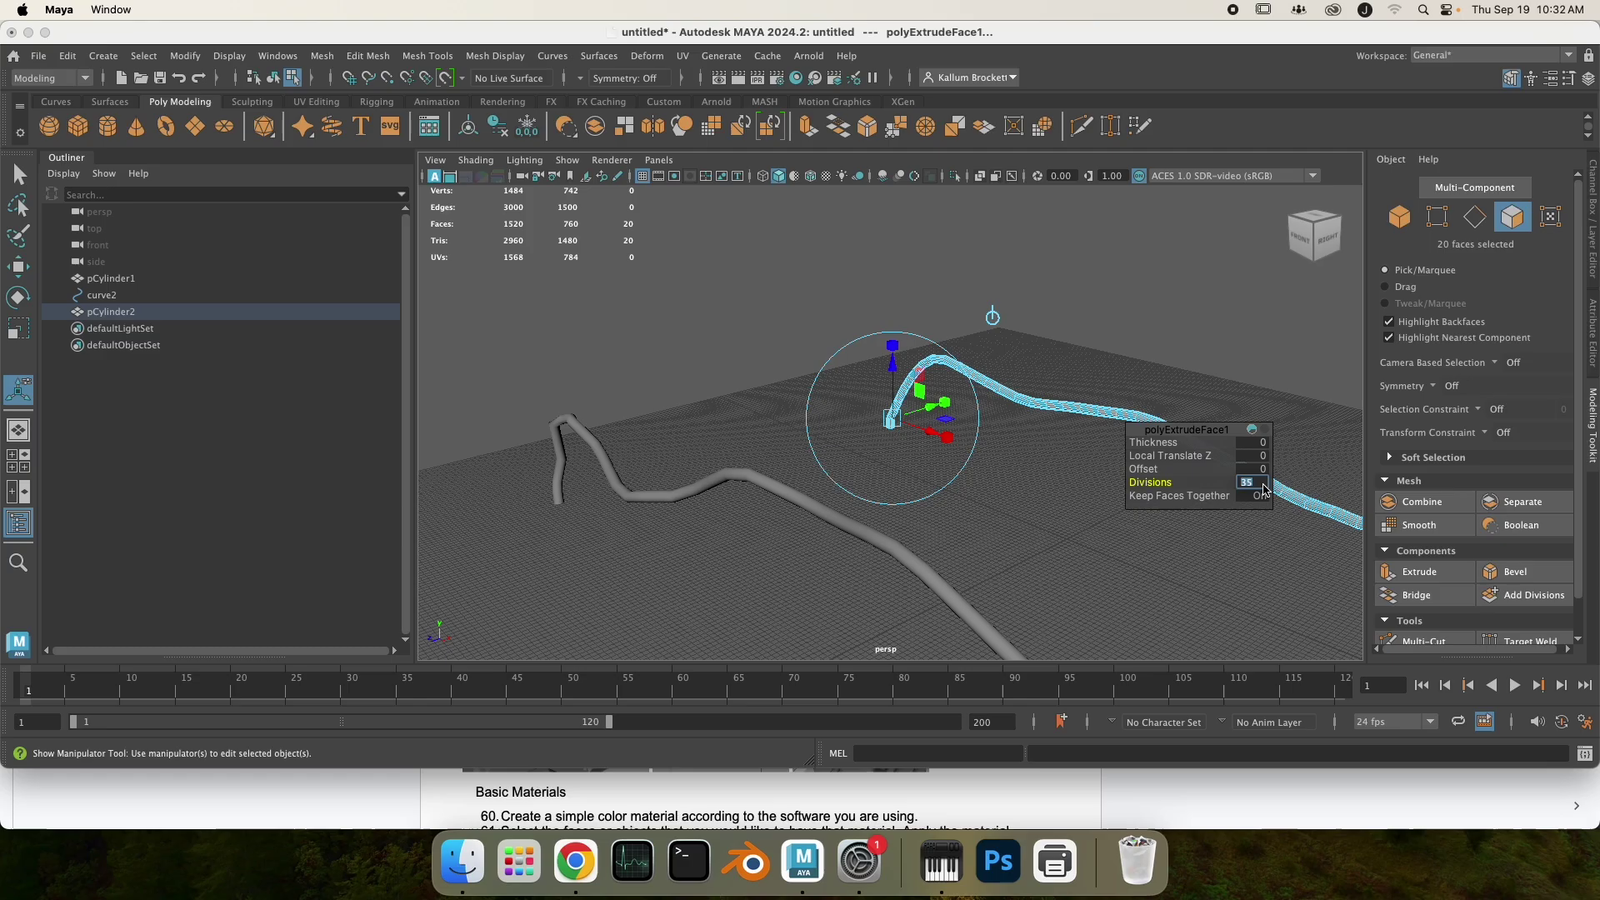
scroll(958, 458, up, 8)
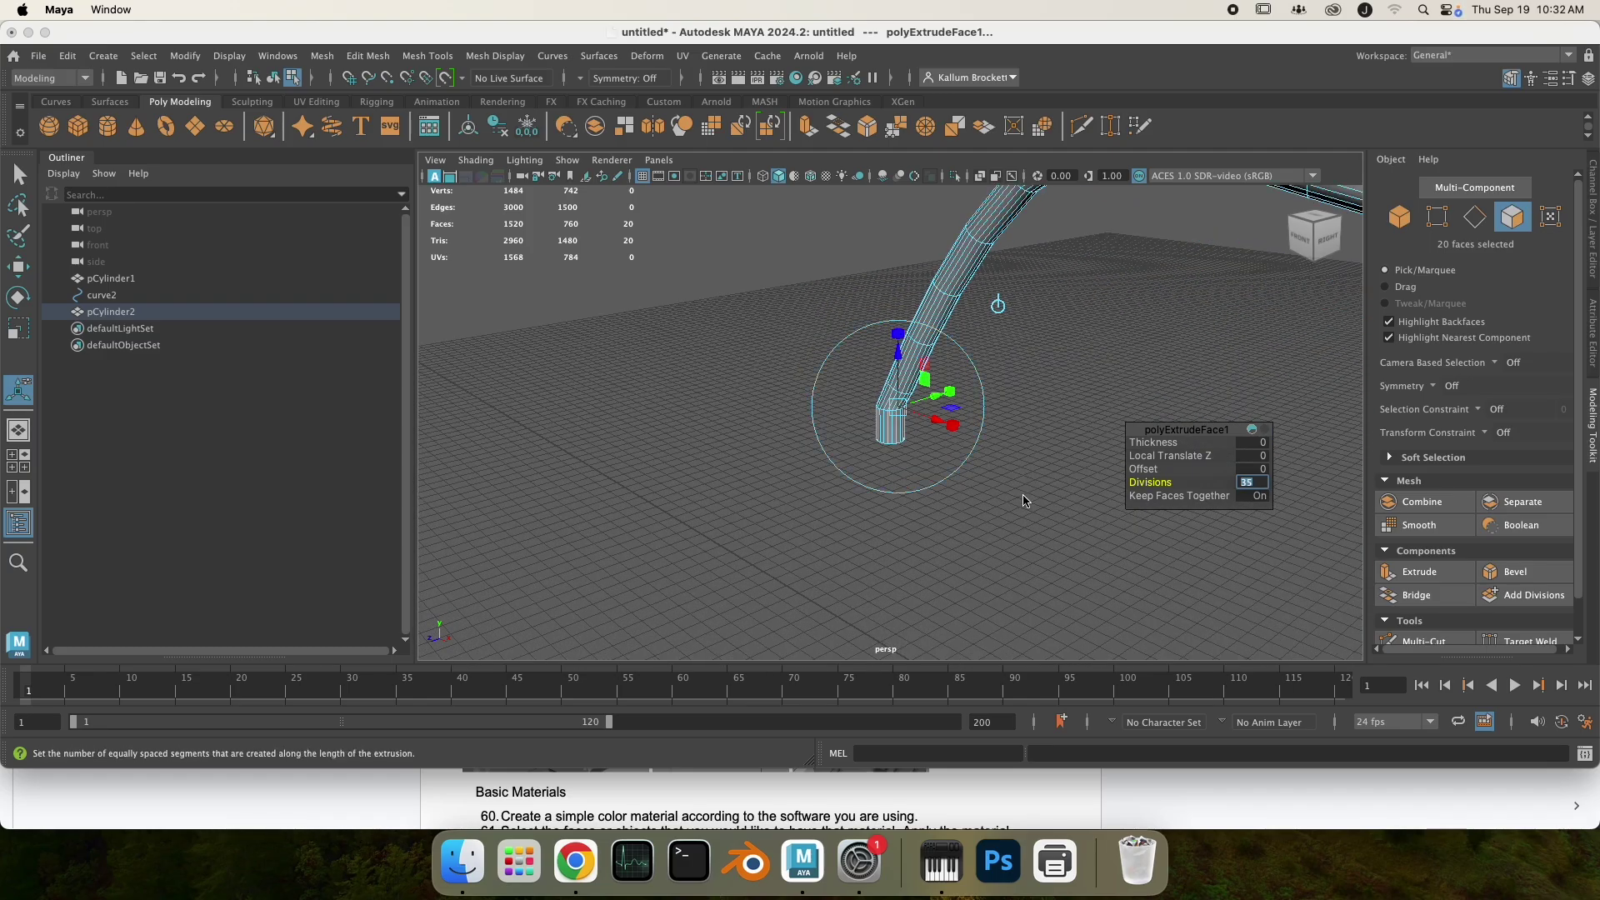
click(1029, 486)
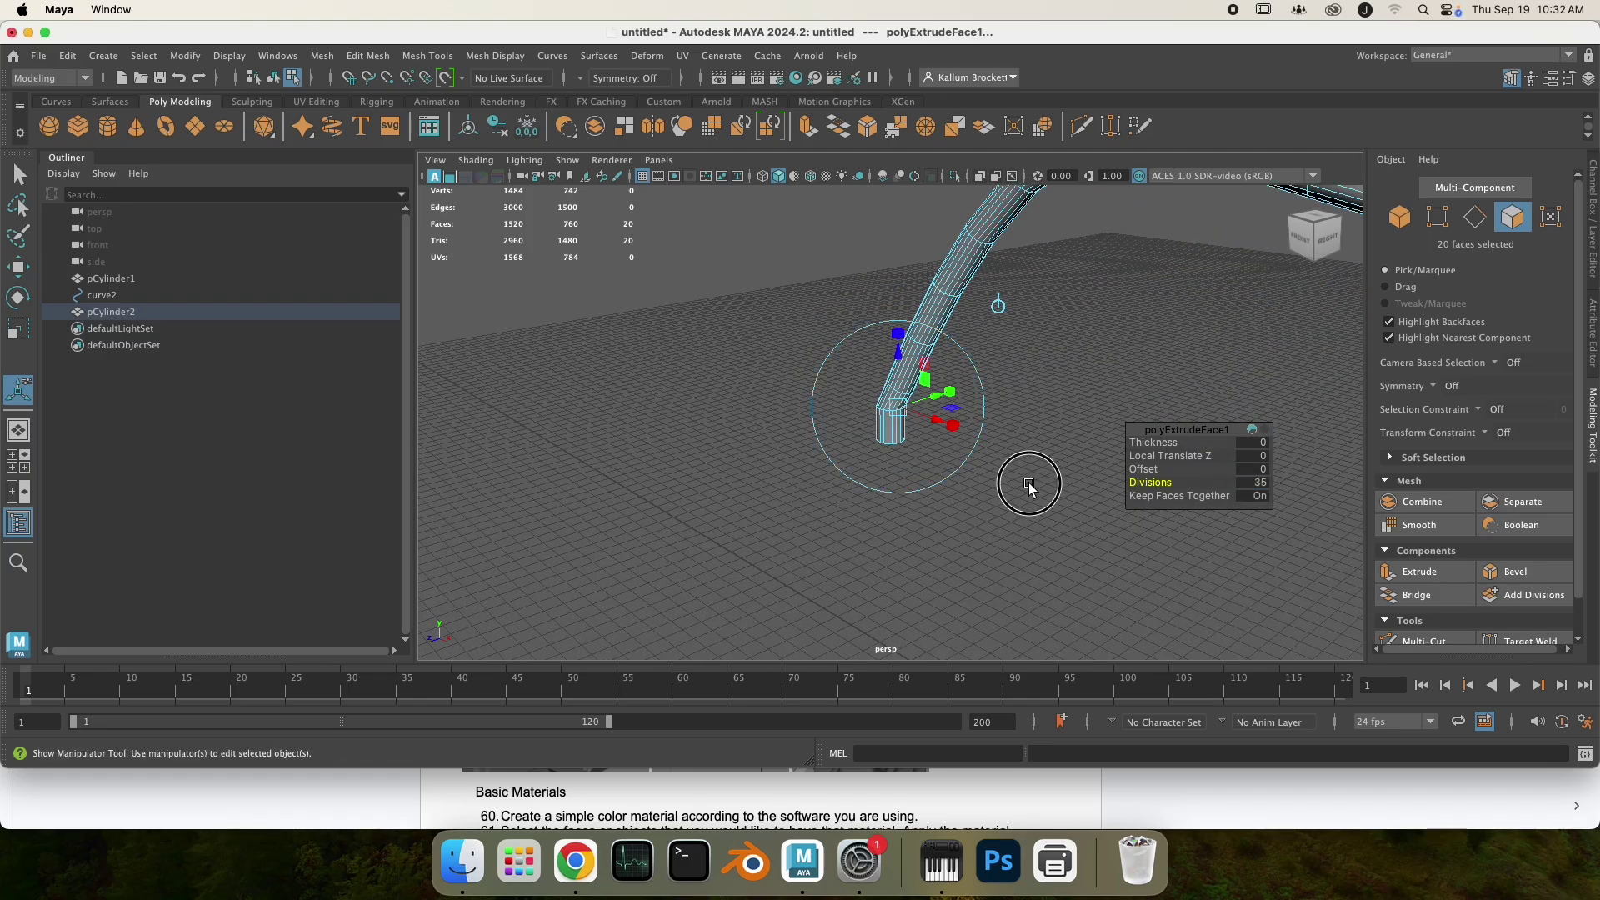
alt+drag(1047, 479, 944, 392)
scroll(943, 392, down, 5)
mouse_move(989, 535)
alt+mouse_down()
mouse_move(1144, 535)
mouse_move(1012, 537)
alt+mouse_up()
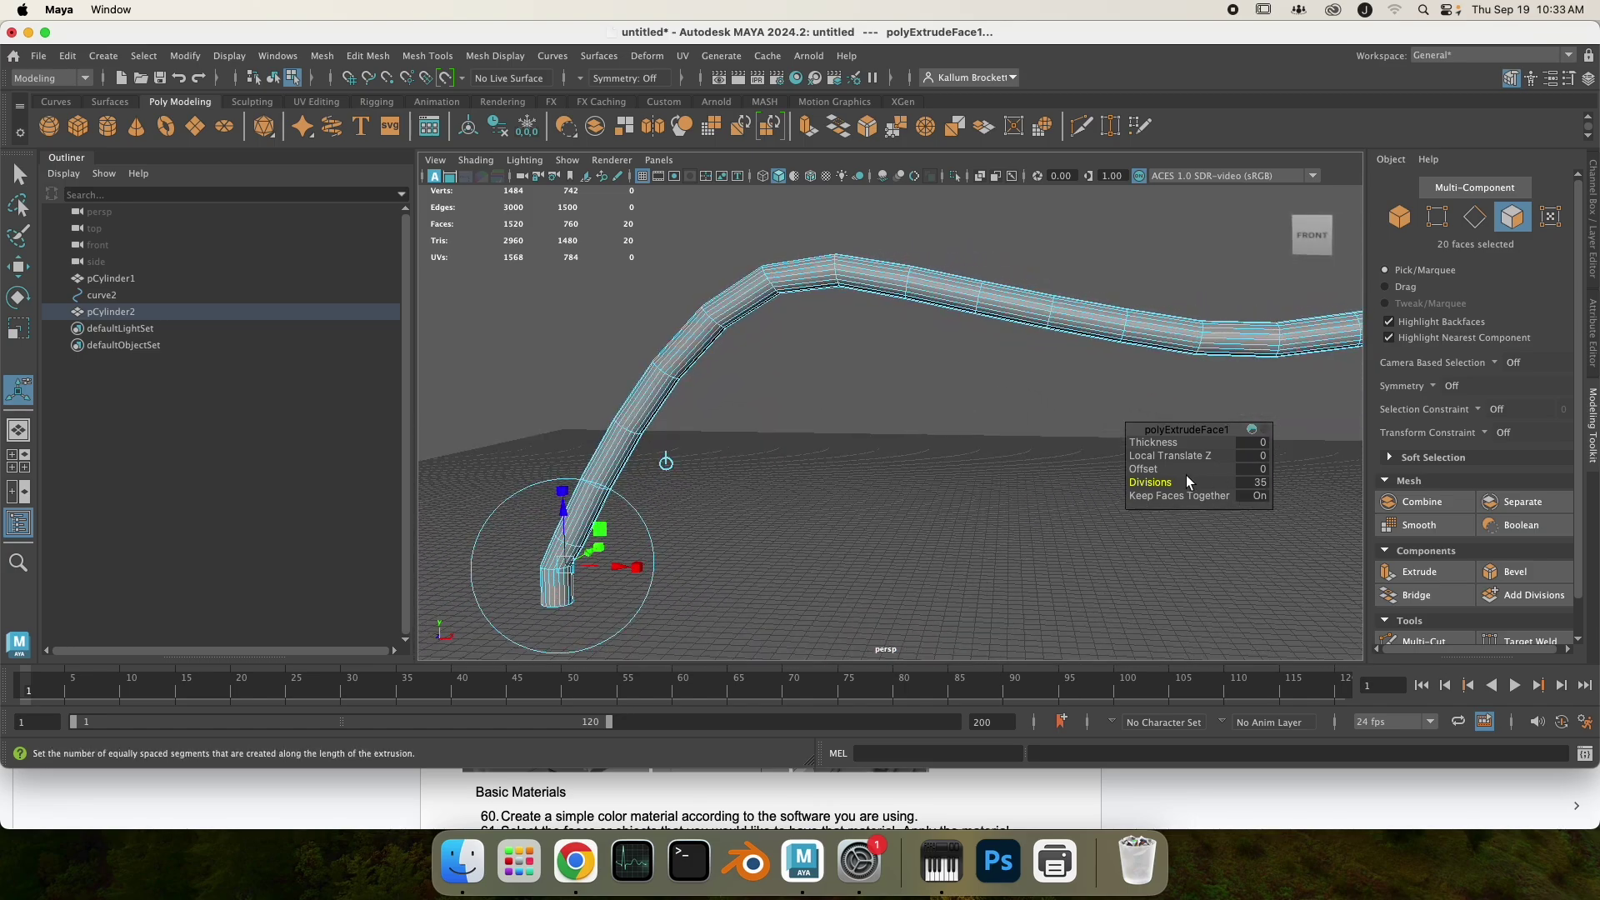
Step: Settle the extrusion's divisions at 45 after trying 55 and 50
click(1258, 482)
text(5)
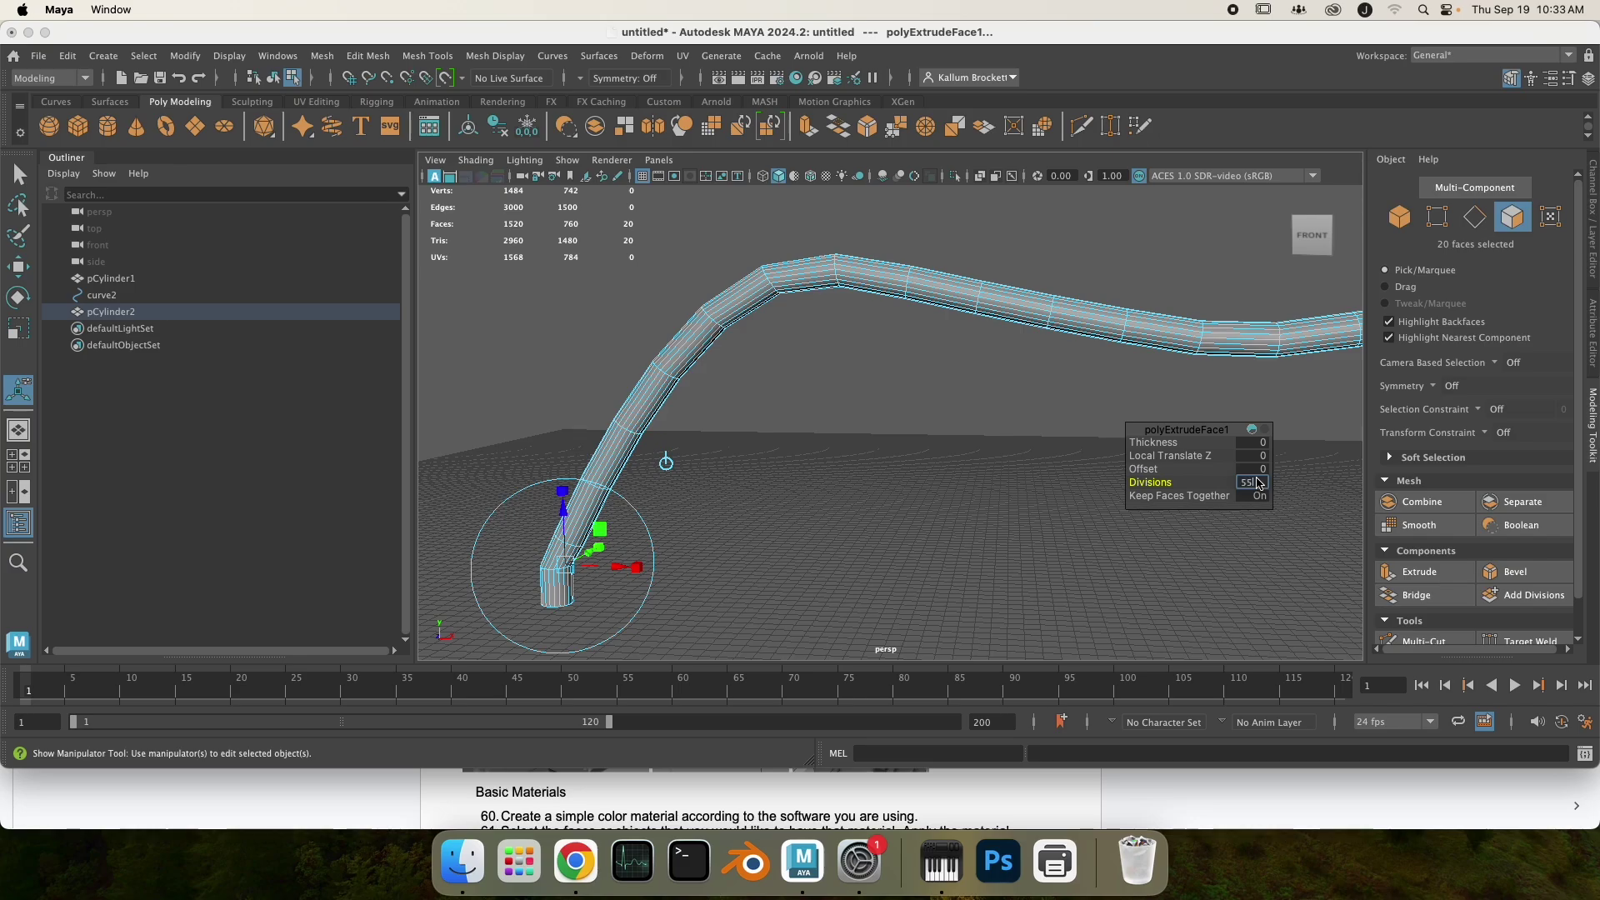
text(5)
key(Return)
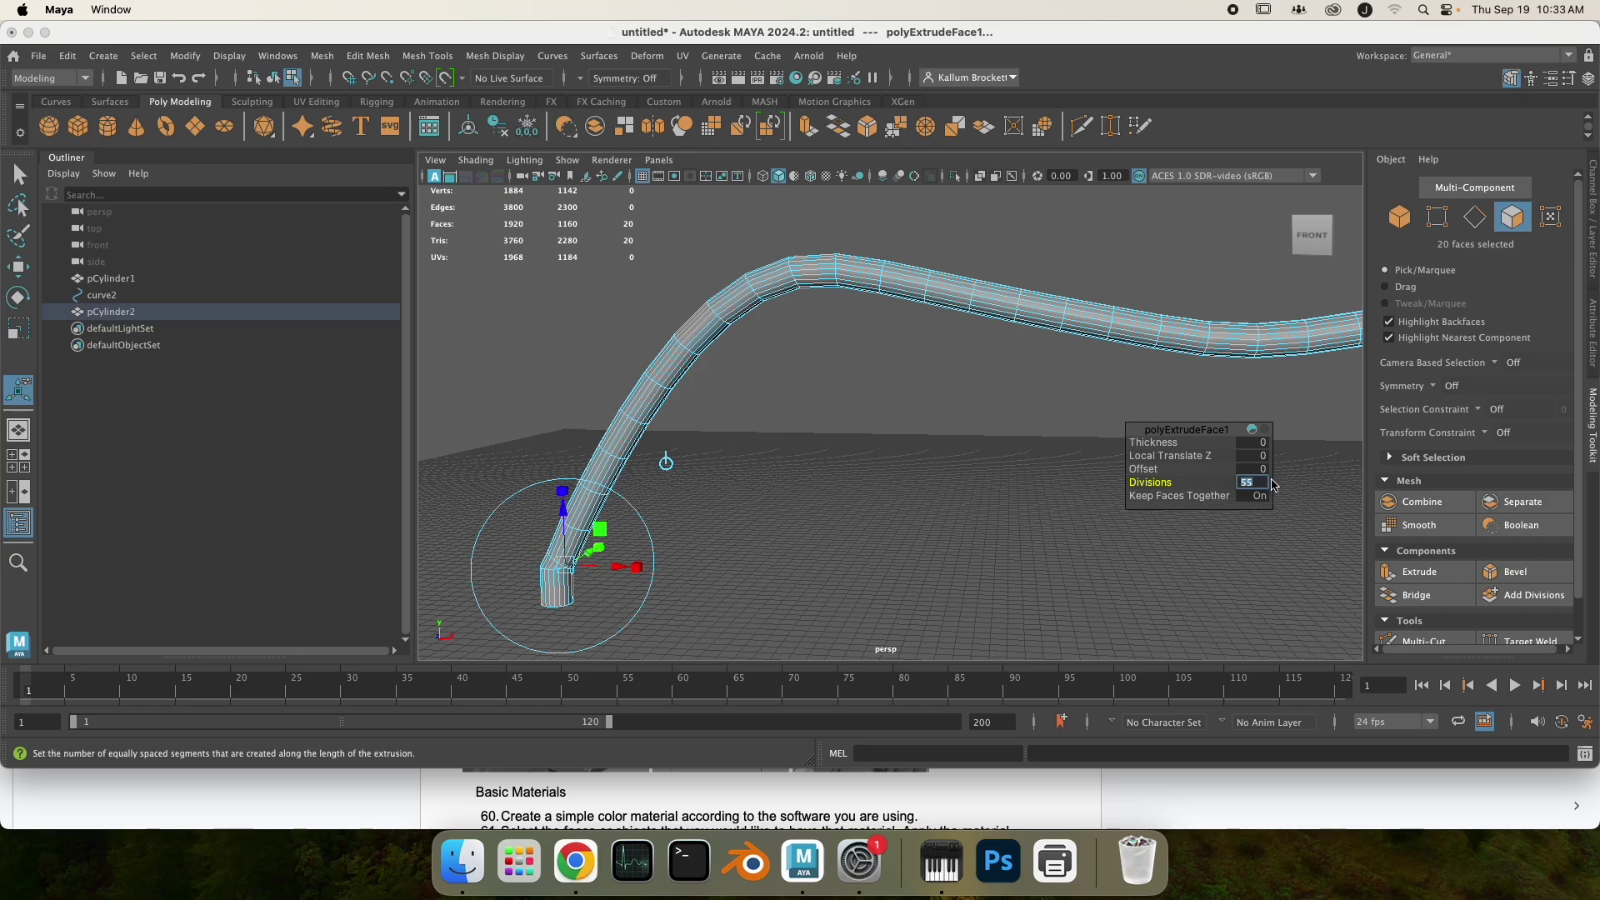
text(0)
key(Return)
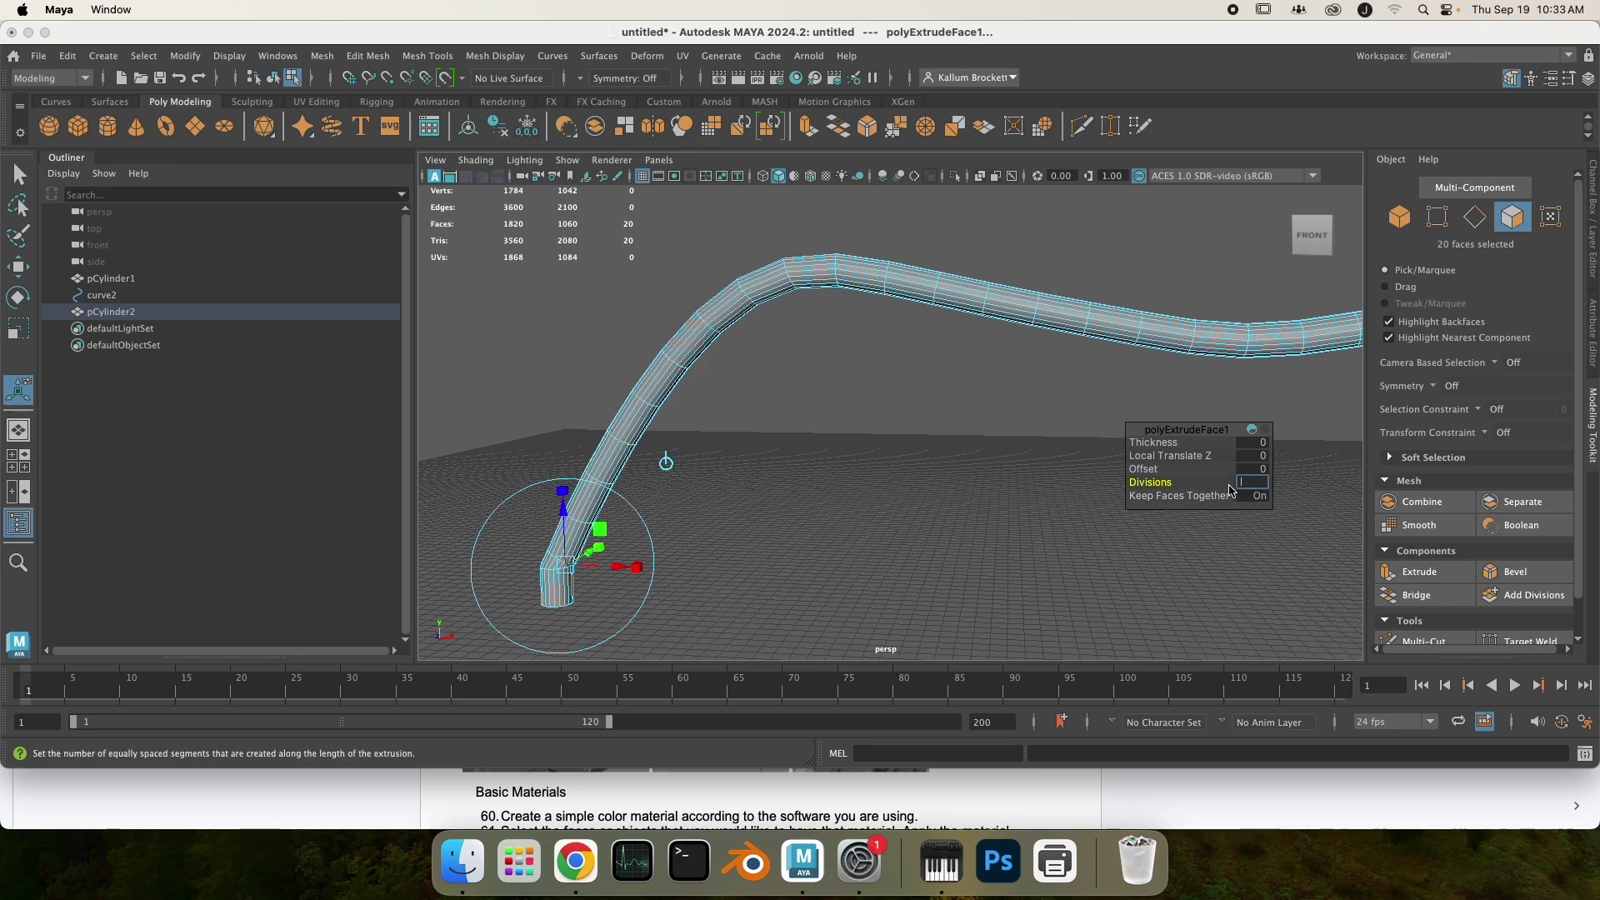
text(5)
key(Return)
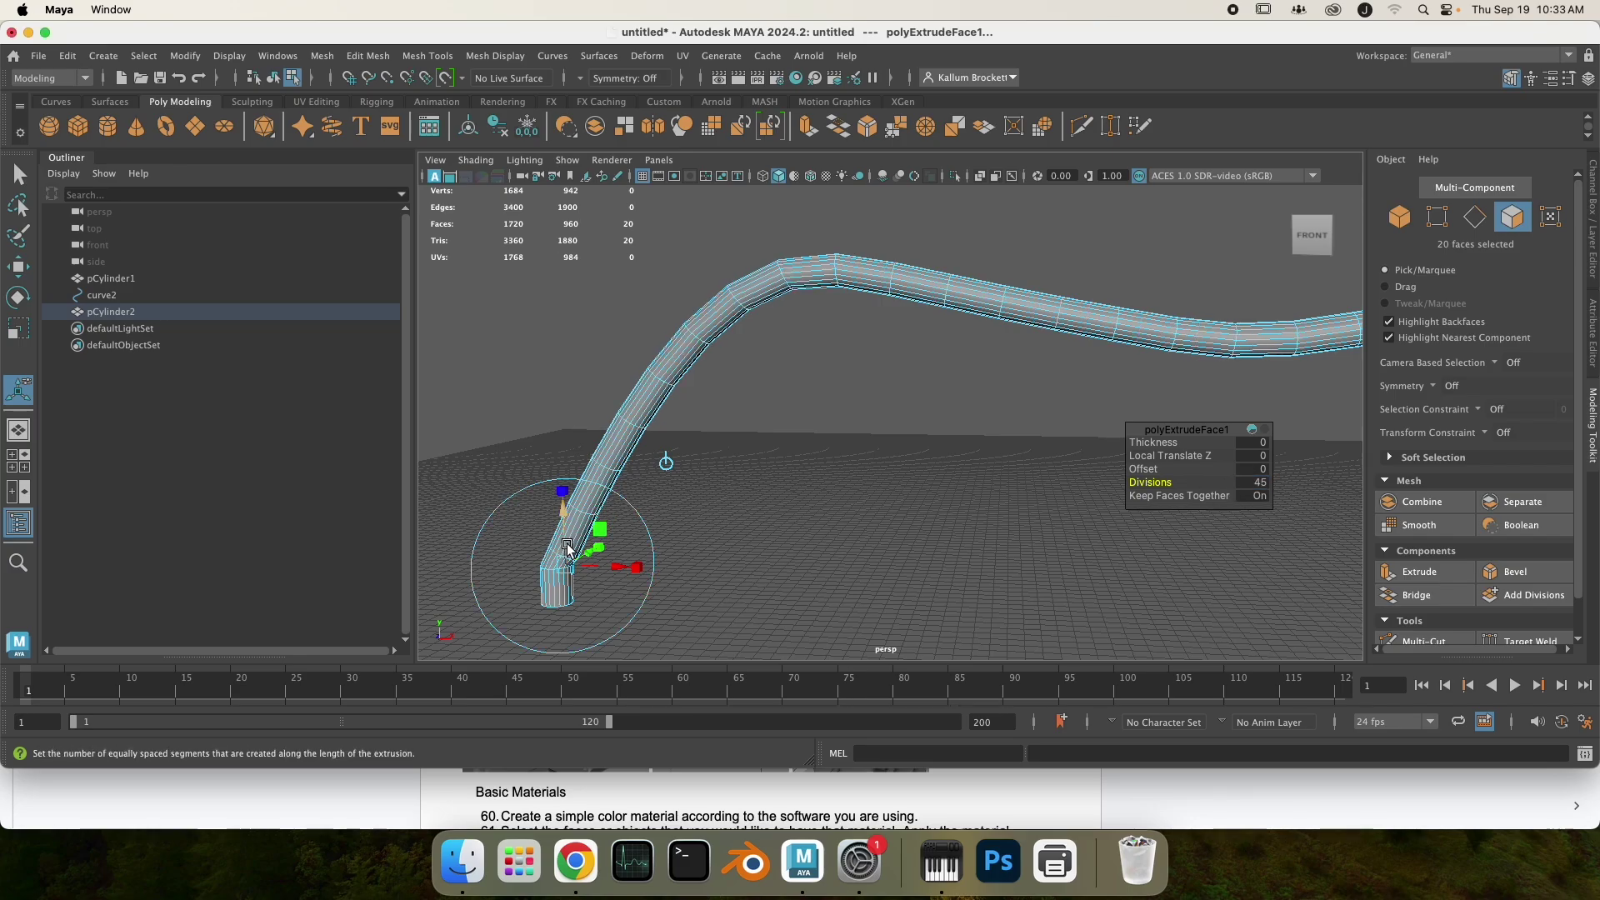
scroll(1038, 485, down, 3)
scroll(1050, 489, down, 3)
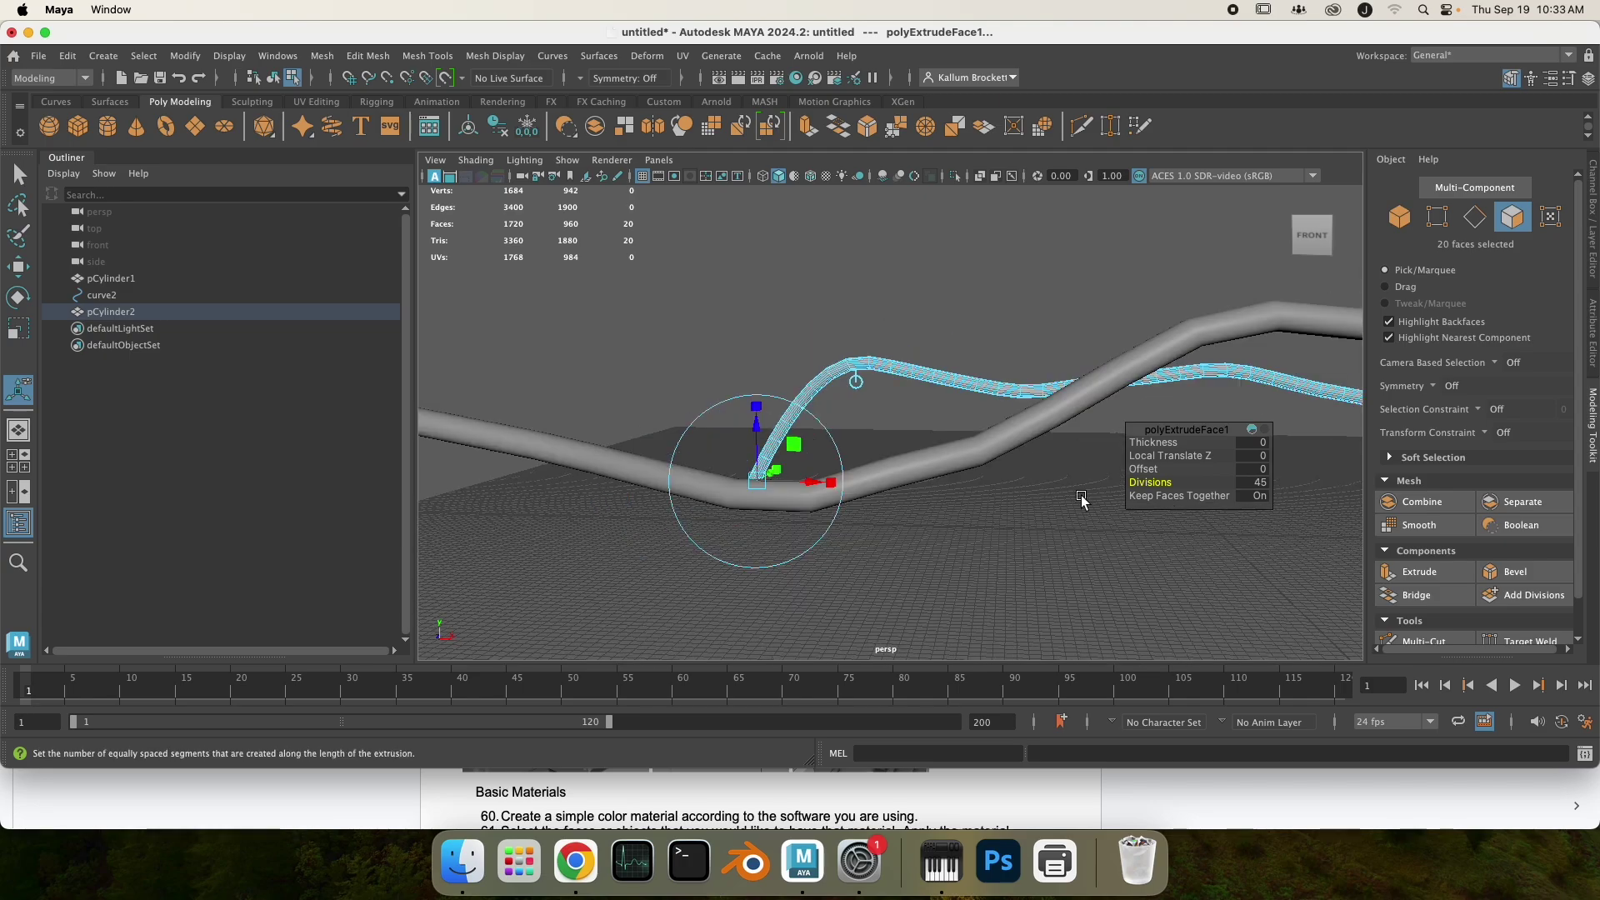
Step: Raise curve2's end control vertex along Y to lift the tube's end, then select pCylinder2
click(100, 296)
key(q)
click(1320, 293)
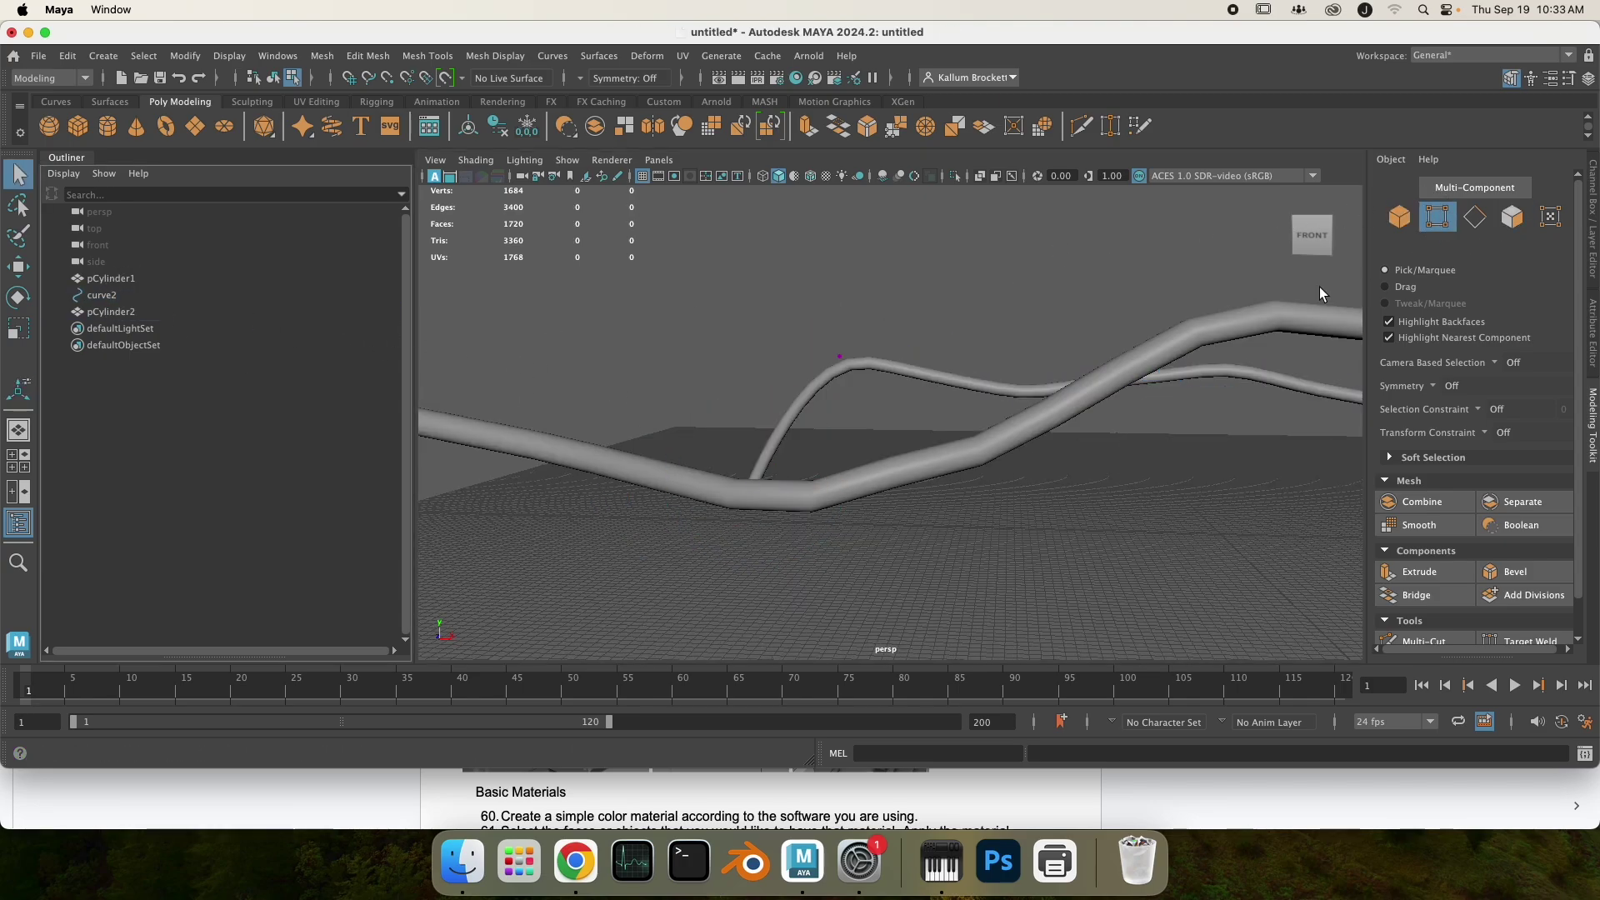
click(843, 355)
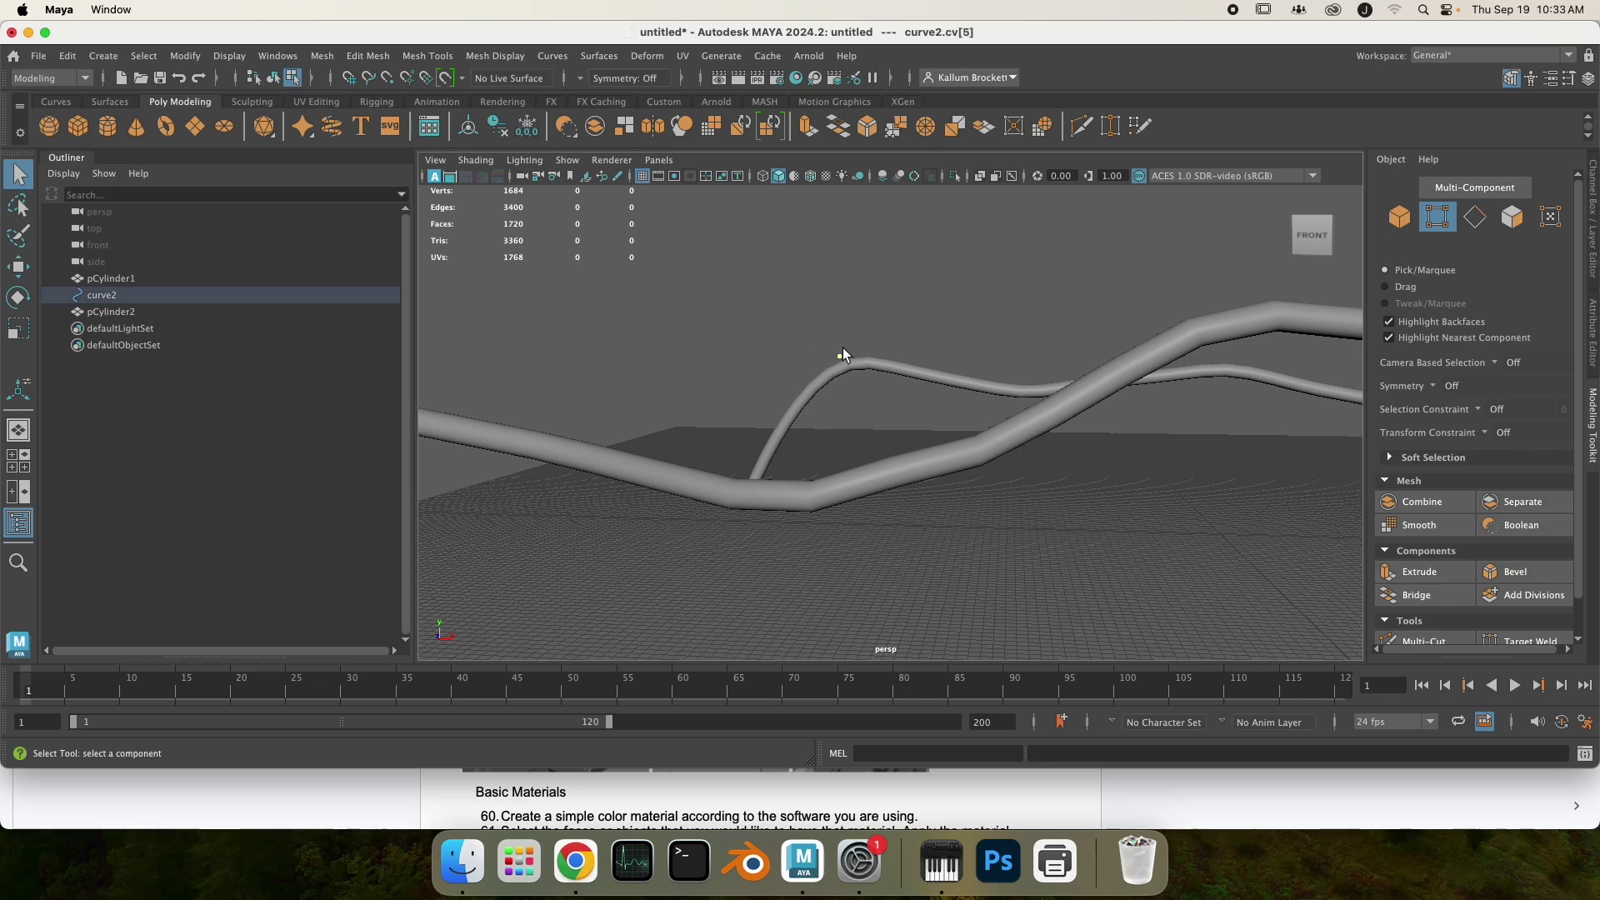
key(w)
drag(843, 313, 846, 327)
alt+drag(1058, 524, 822, 528)
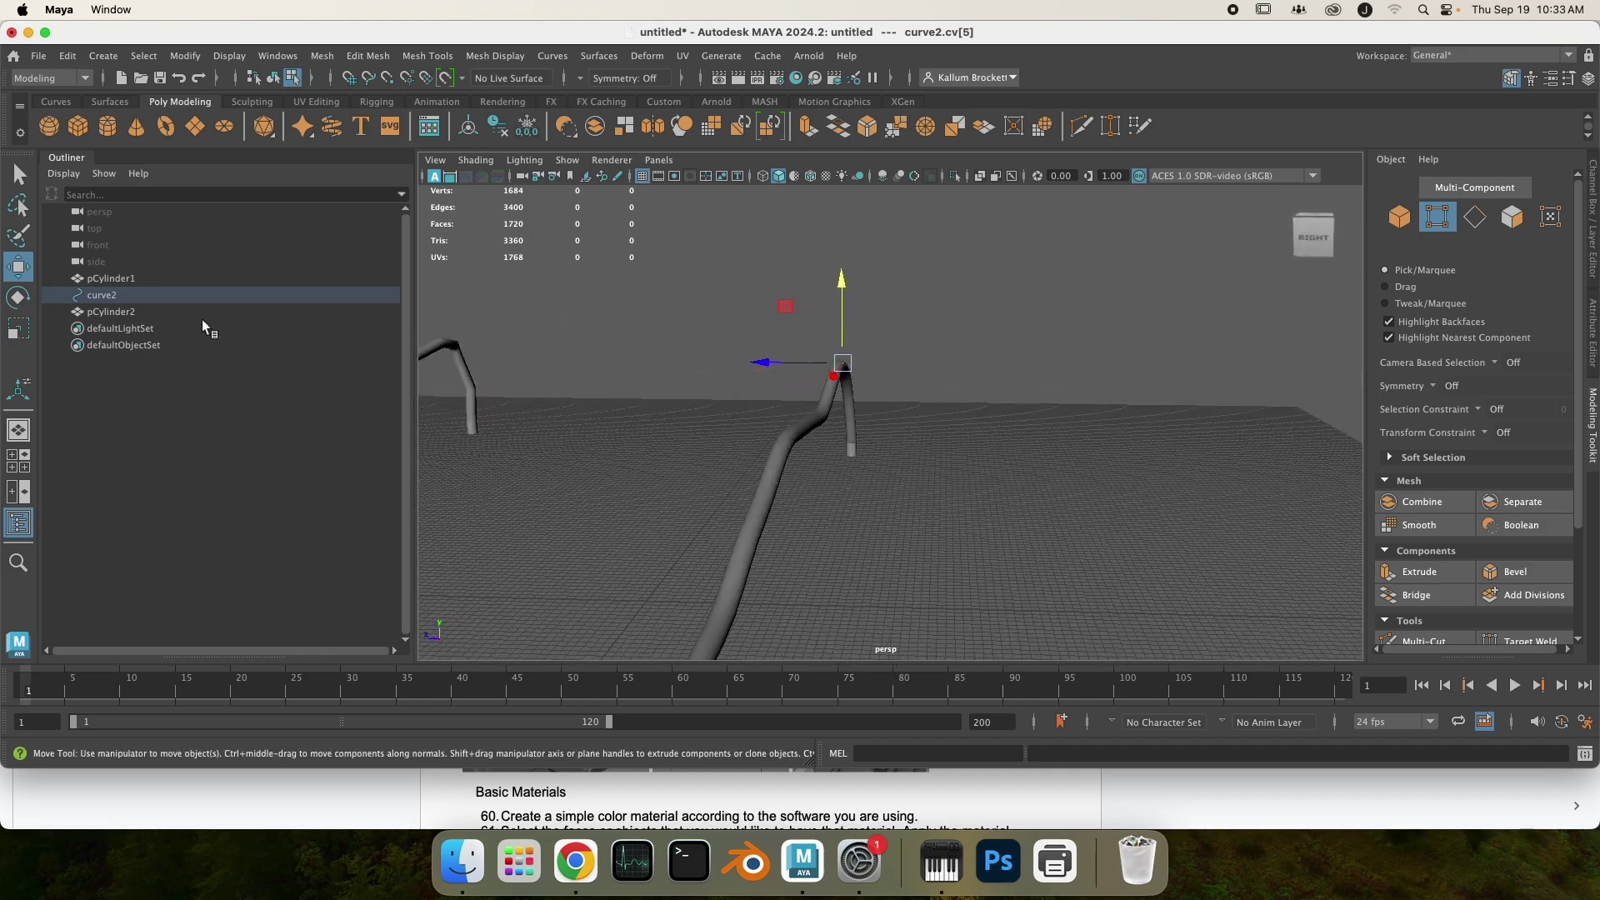
click(159, 313)
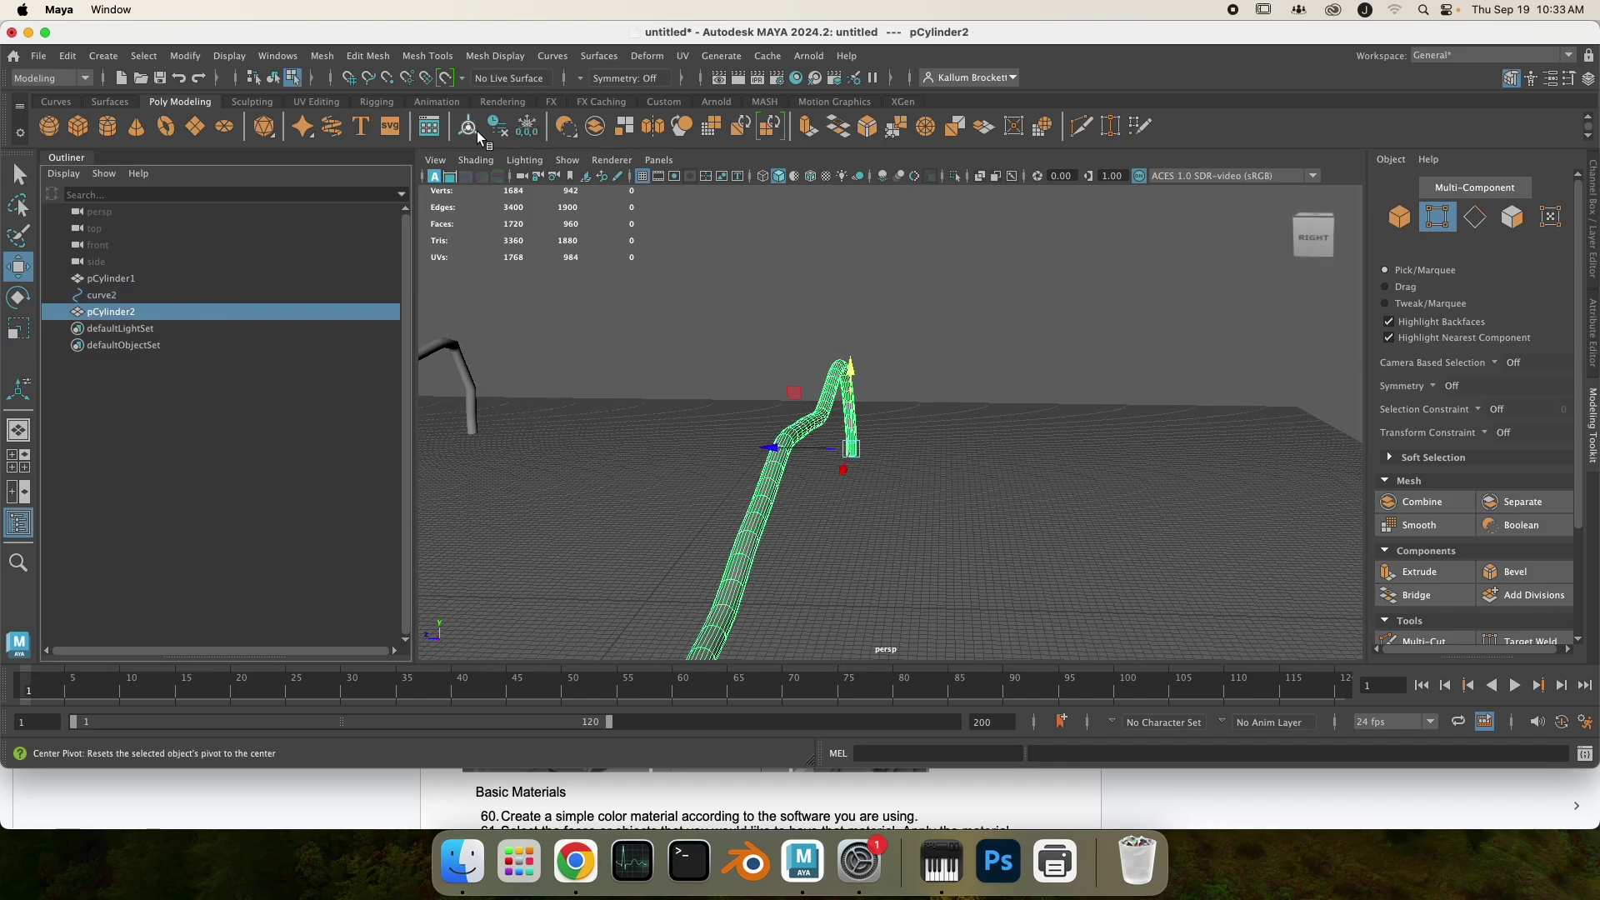
alt+drag(546, 409, 642, 477)
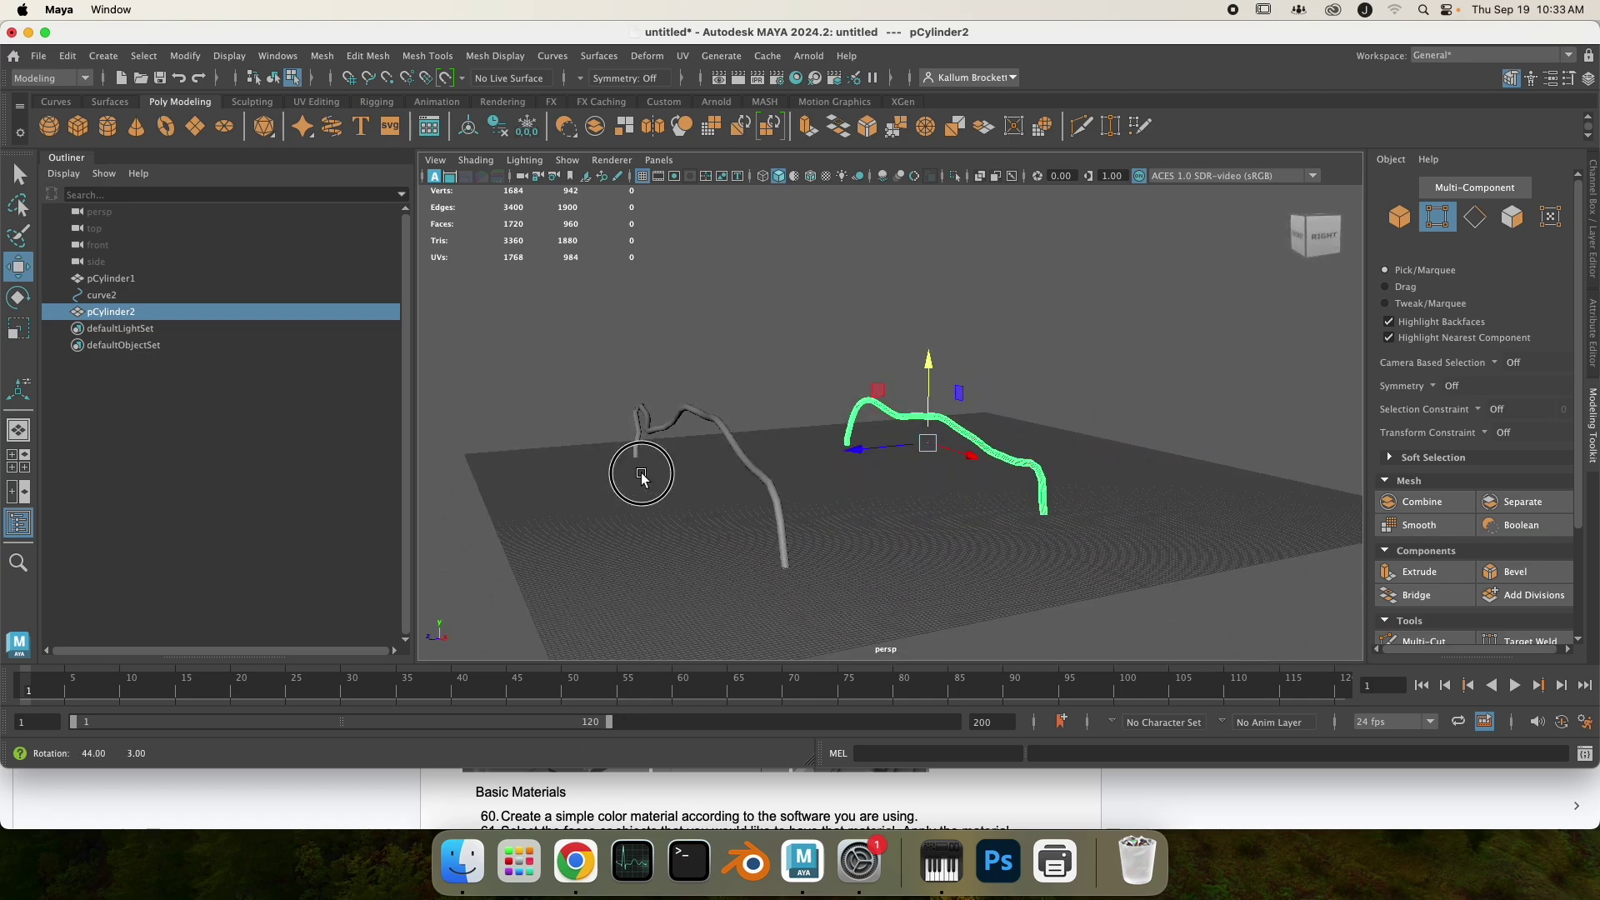
Step: Create a polygon torus and scale it down to about a third
click(165, 126)
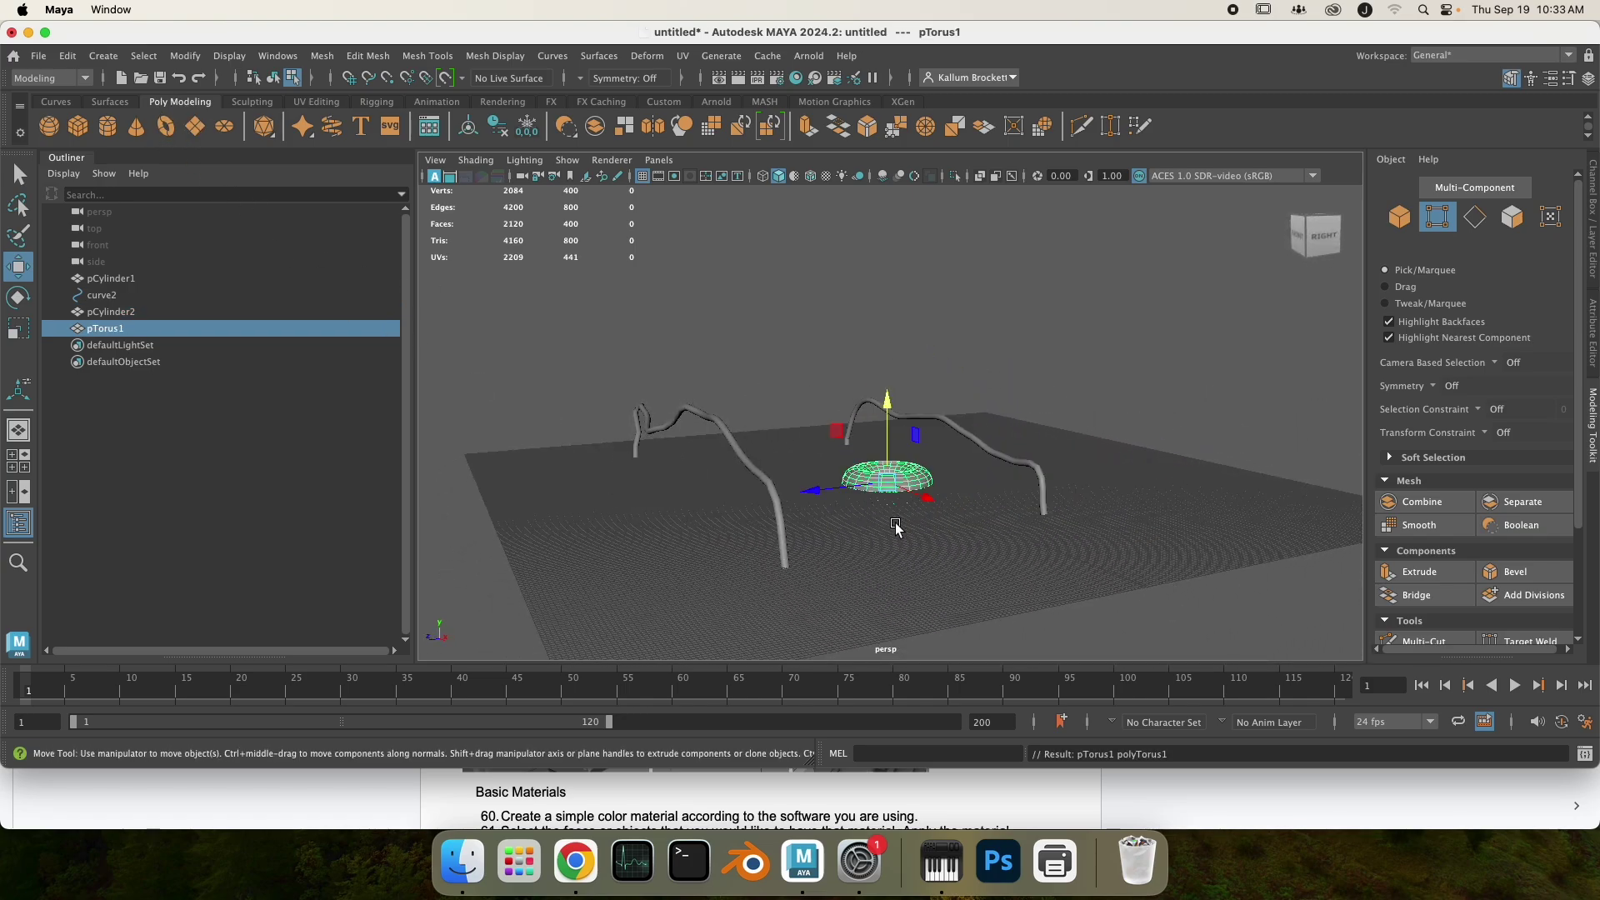
key(r)
drag(888, 482, 971, 532)
key(w)
key(f)
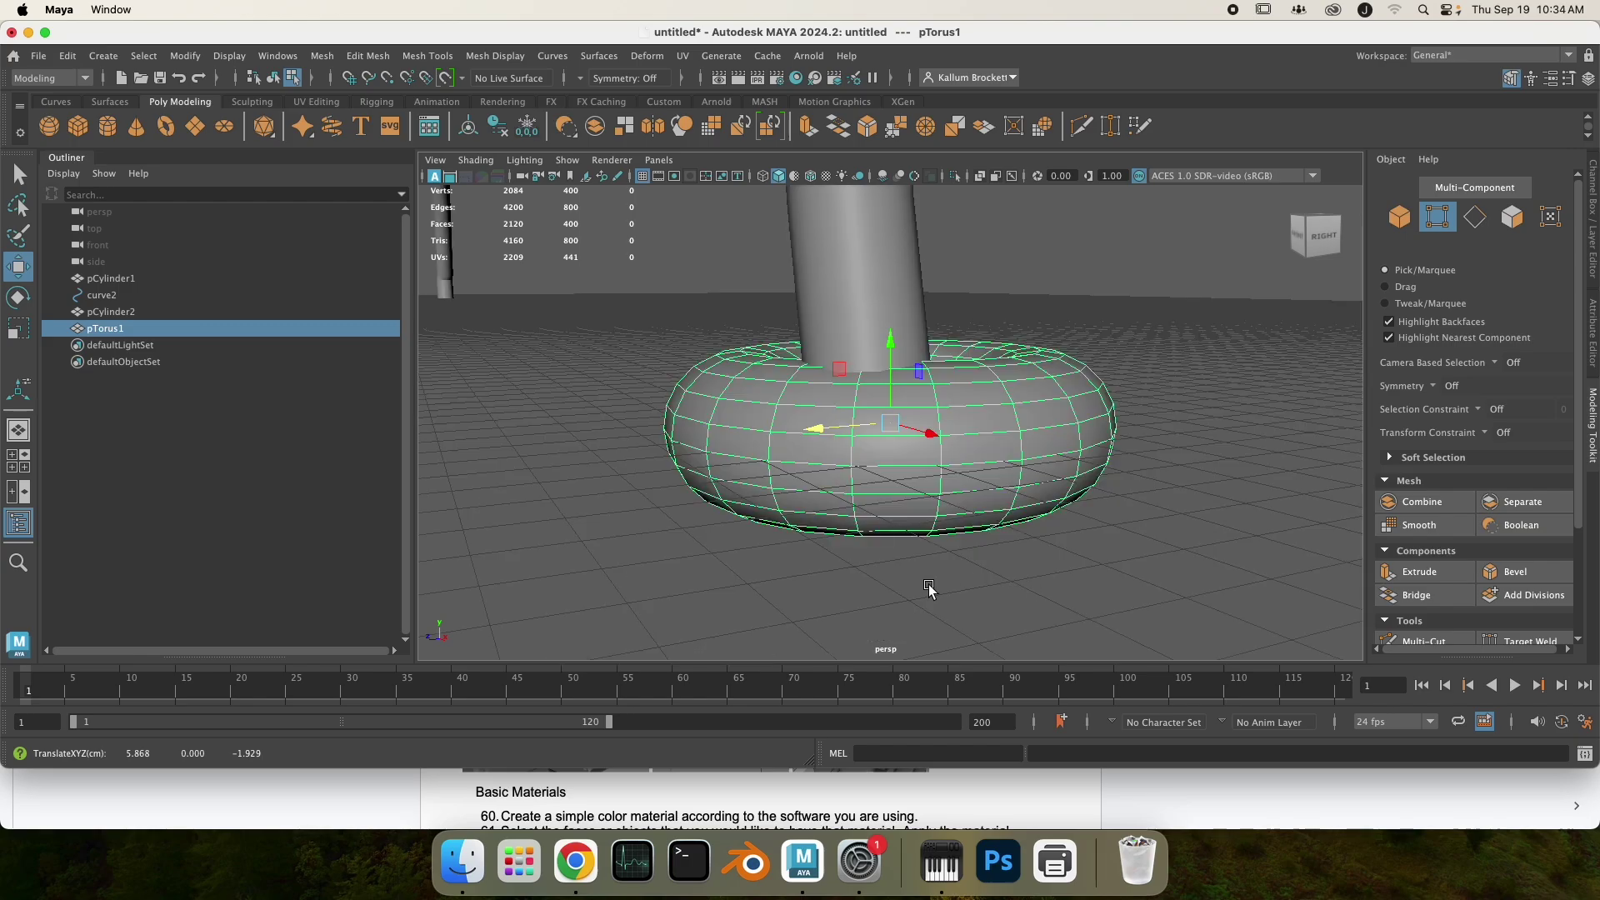
alt+drag(929, 588, 842, 556)
Step: Shrink the torus further, flatten it vertically, and raise it around the tube's base
key(r)
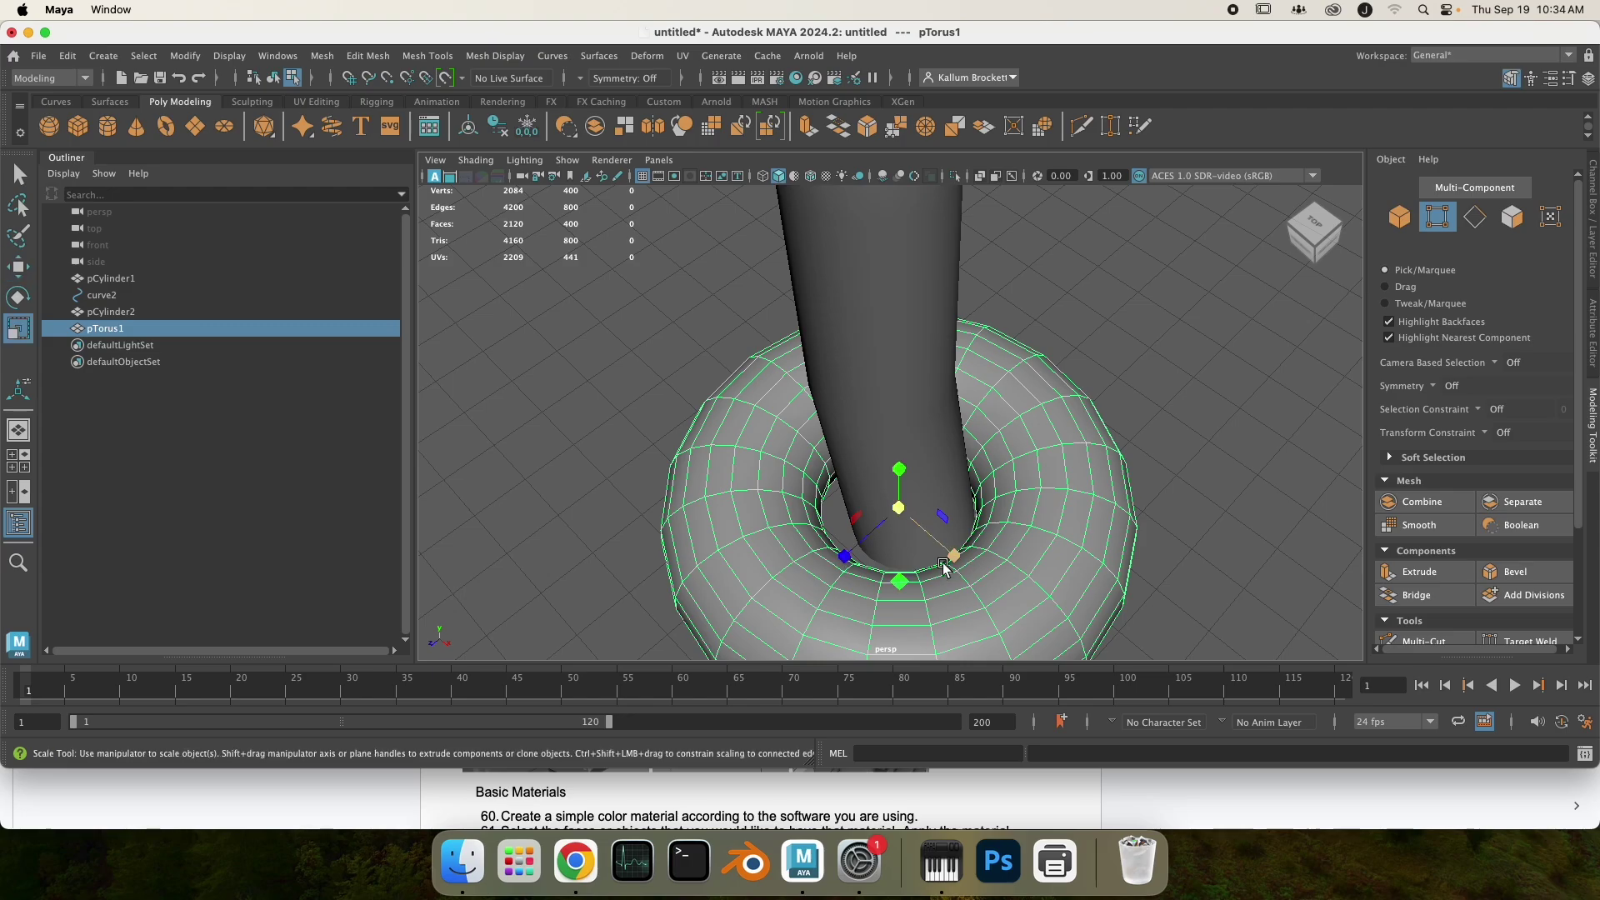
middle_drag(906, 589, 857, 583)
key(w)
alt+drag(1198, 567, 936, 503)
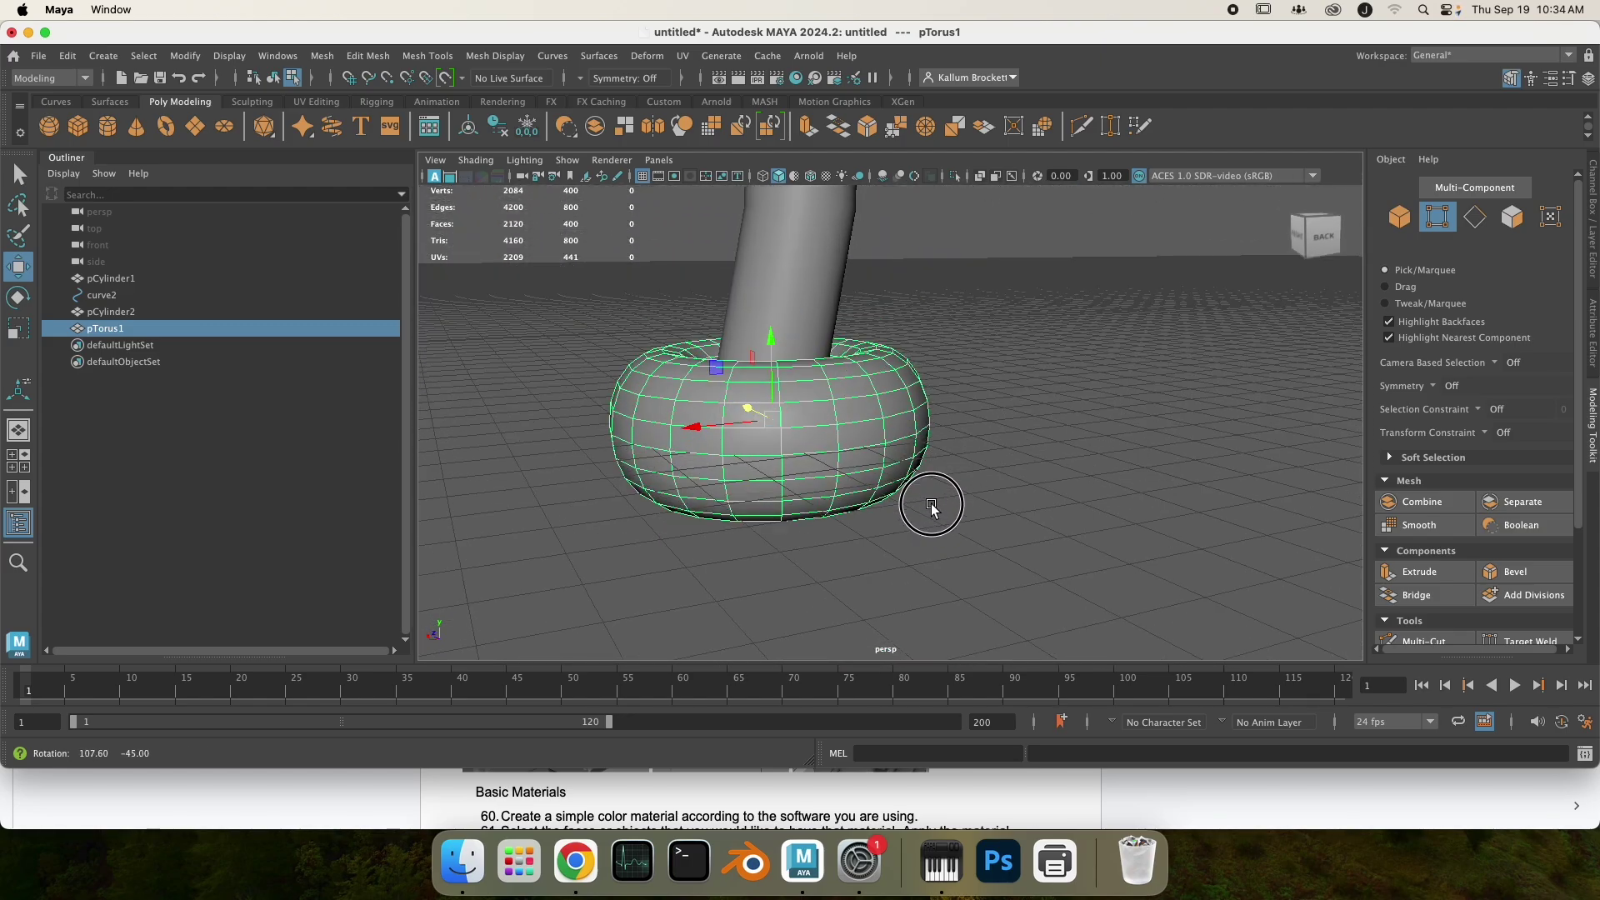
key(r)
drag(771, 343, 767, 390)
alt+drag(715, 557, 842, 549)
key(w)
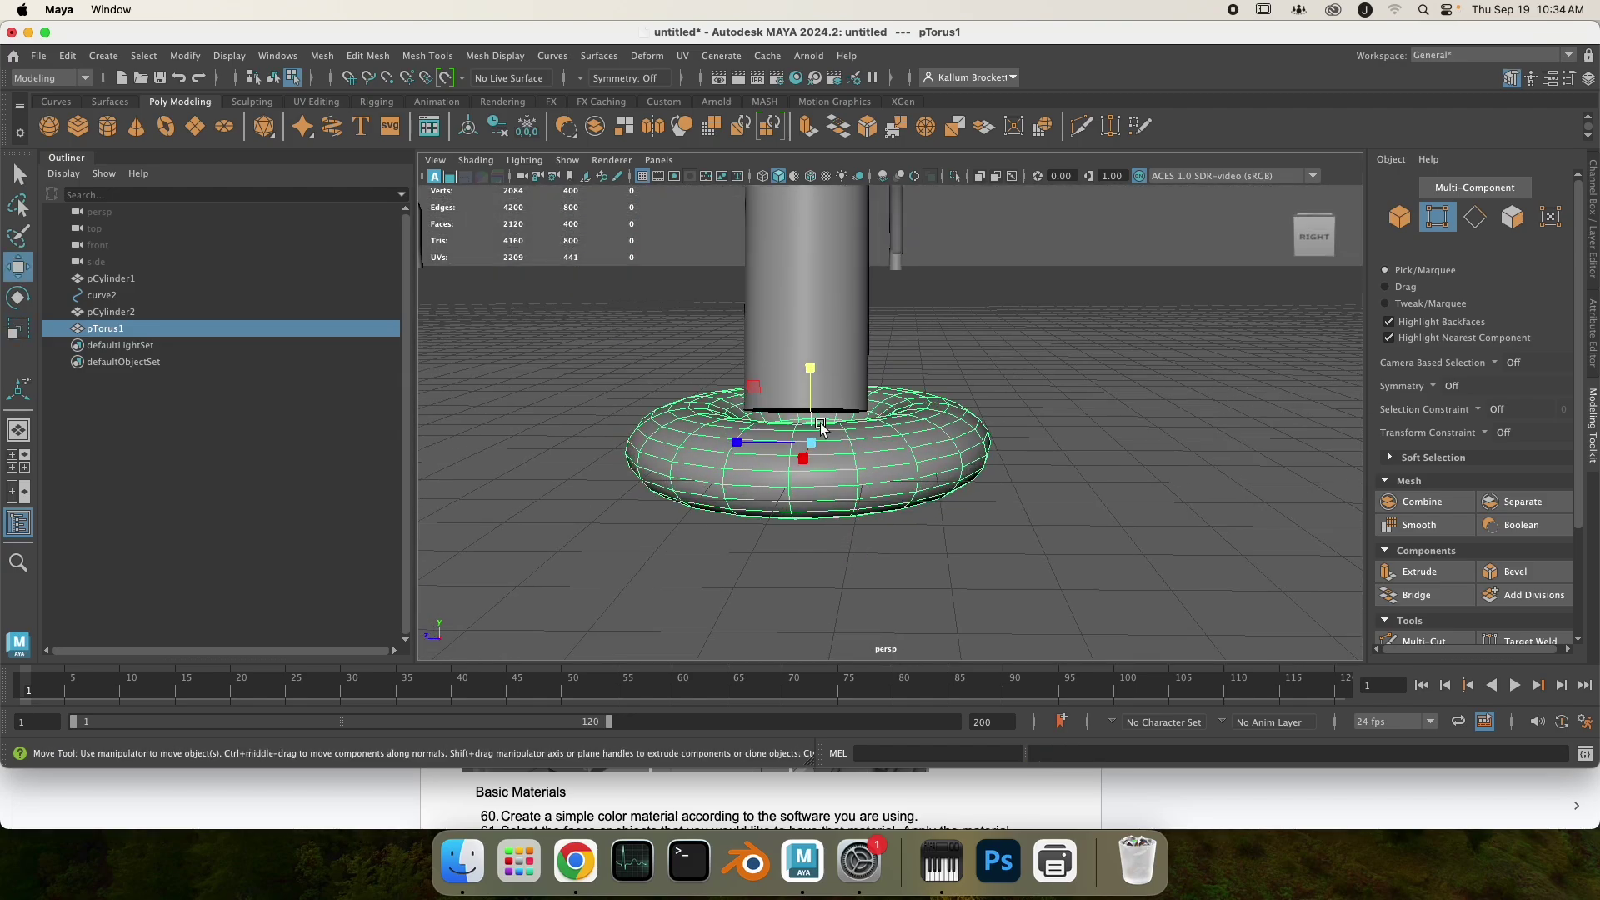
drag(822, 367, 814, 354)
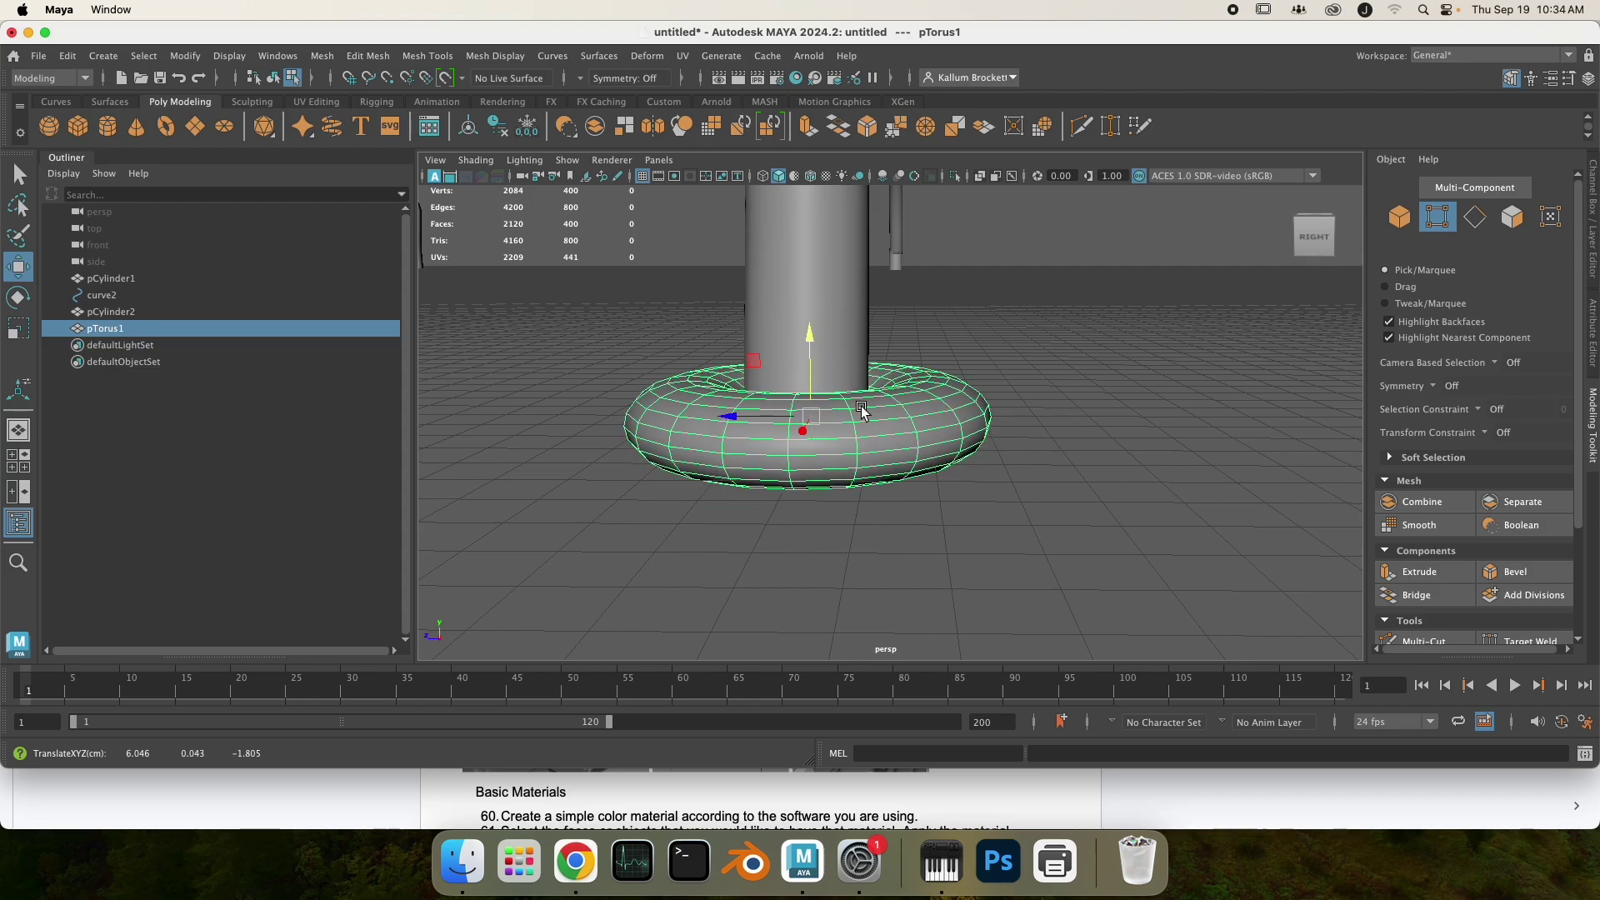
alt+drag(1048, 476, 891, 545)
Step: Combine pTorus1 with the pCylinder2 tube into one mesh, pCylinder3
ctrl+click(122, 310)
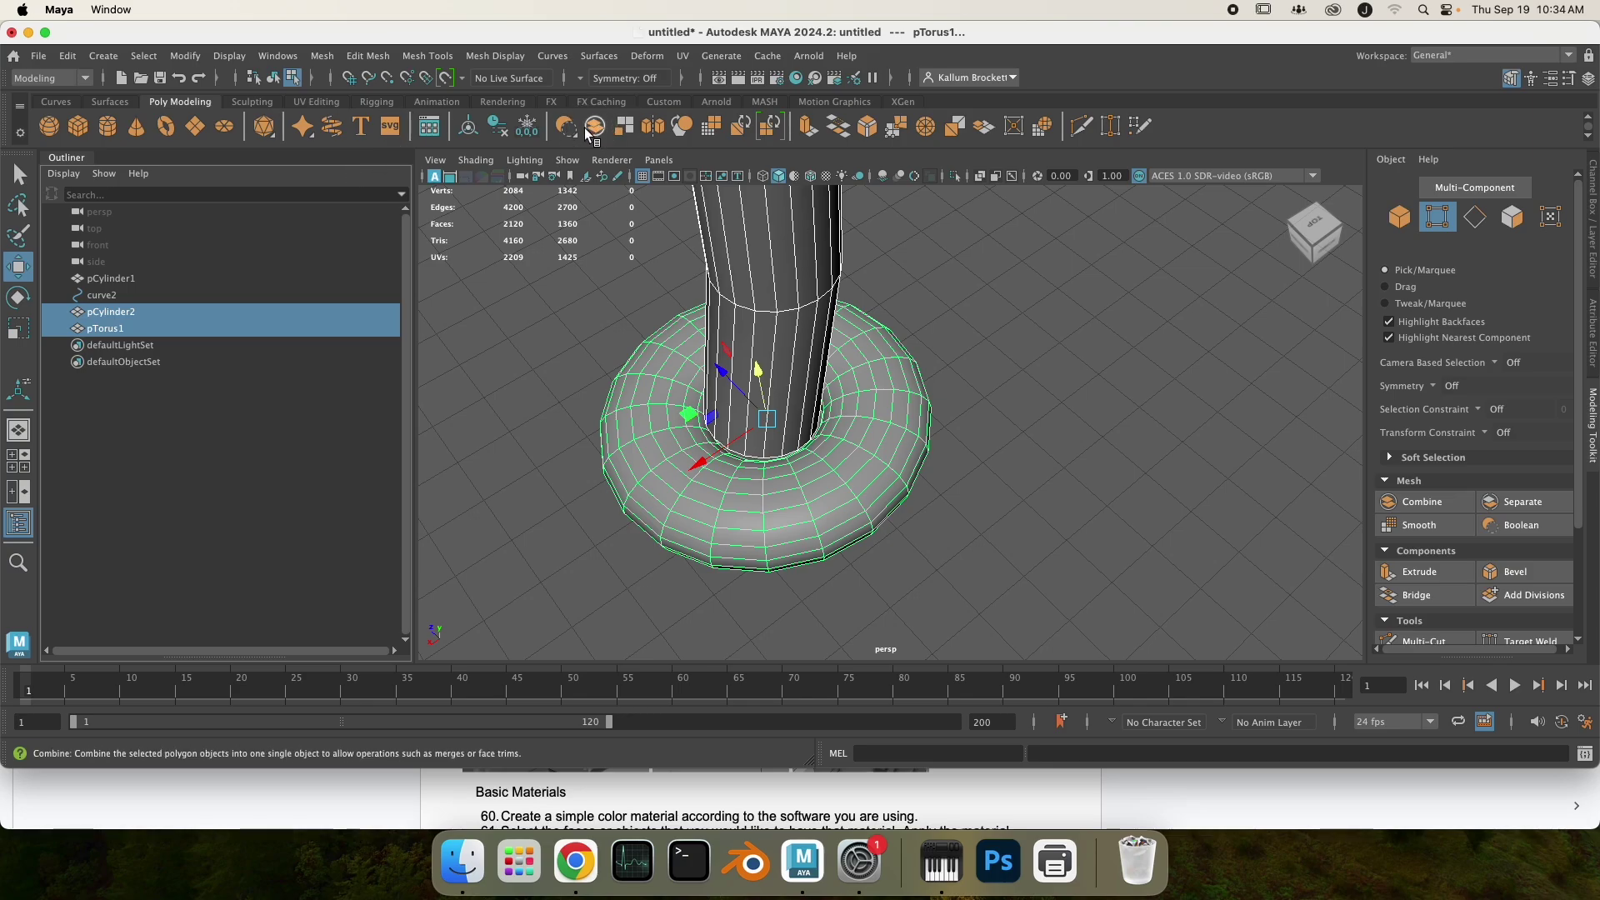
click(496, 128)
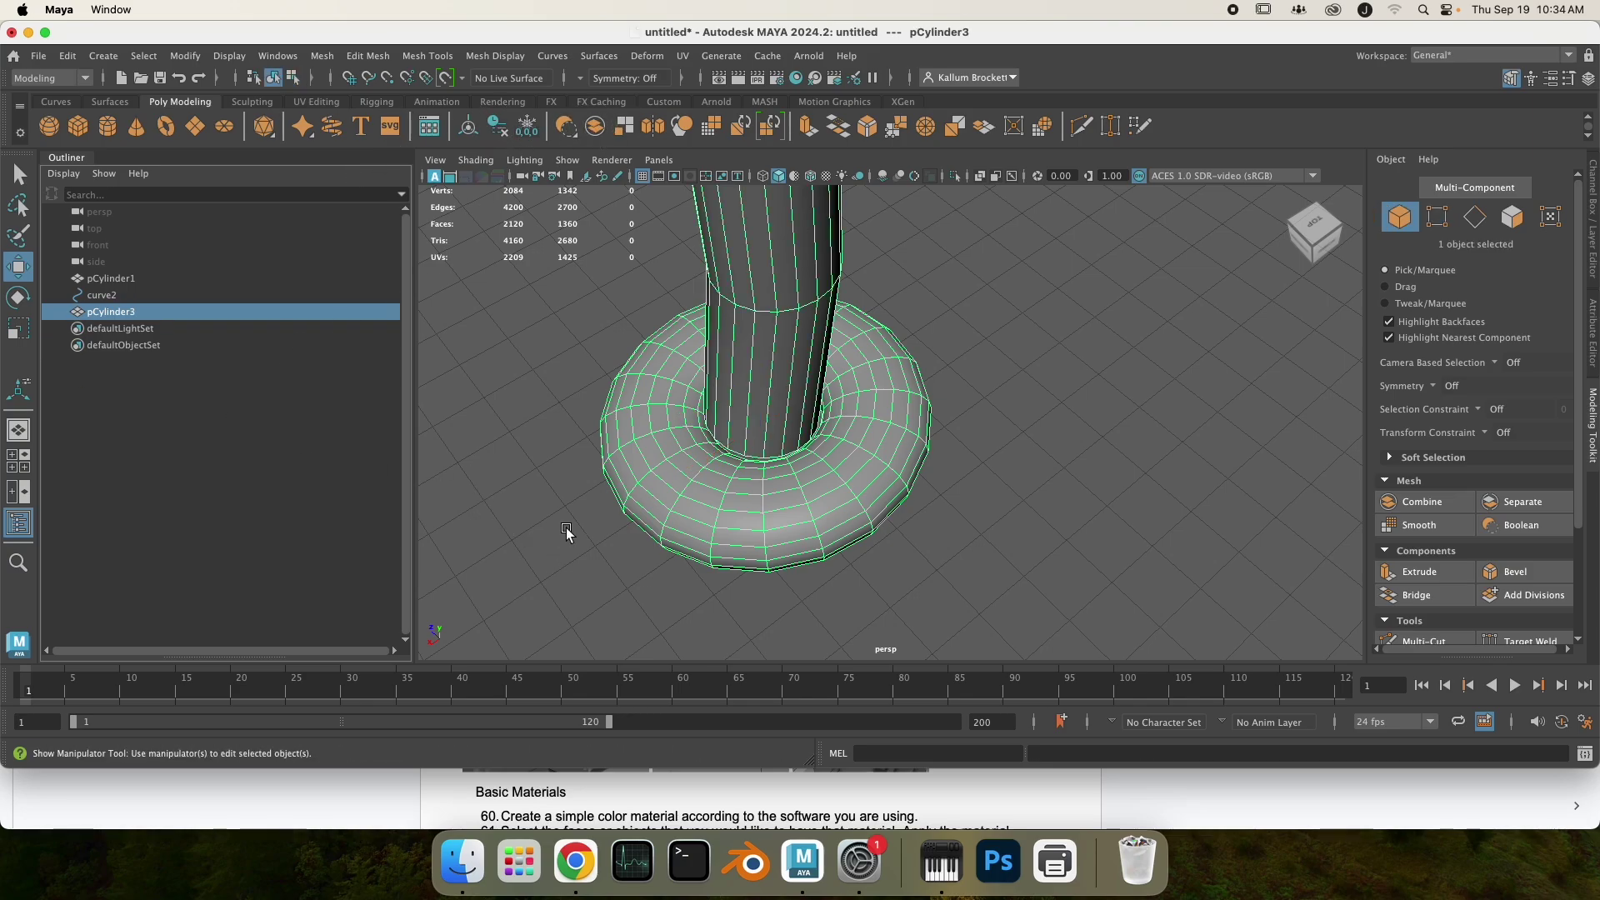
alt+drag(567, 531, 714, 504)
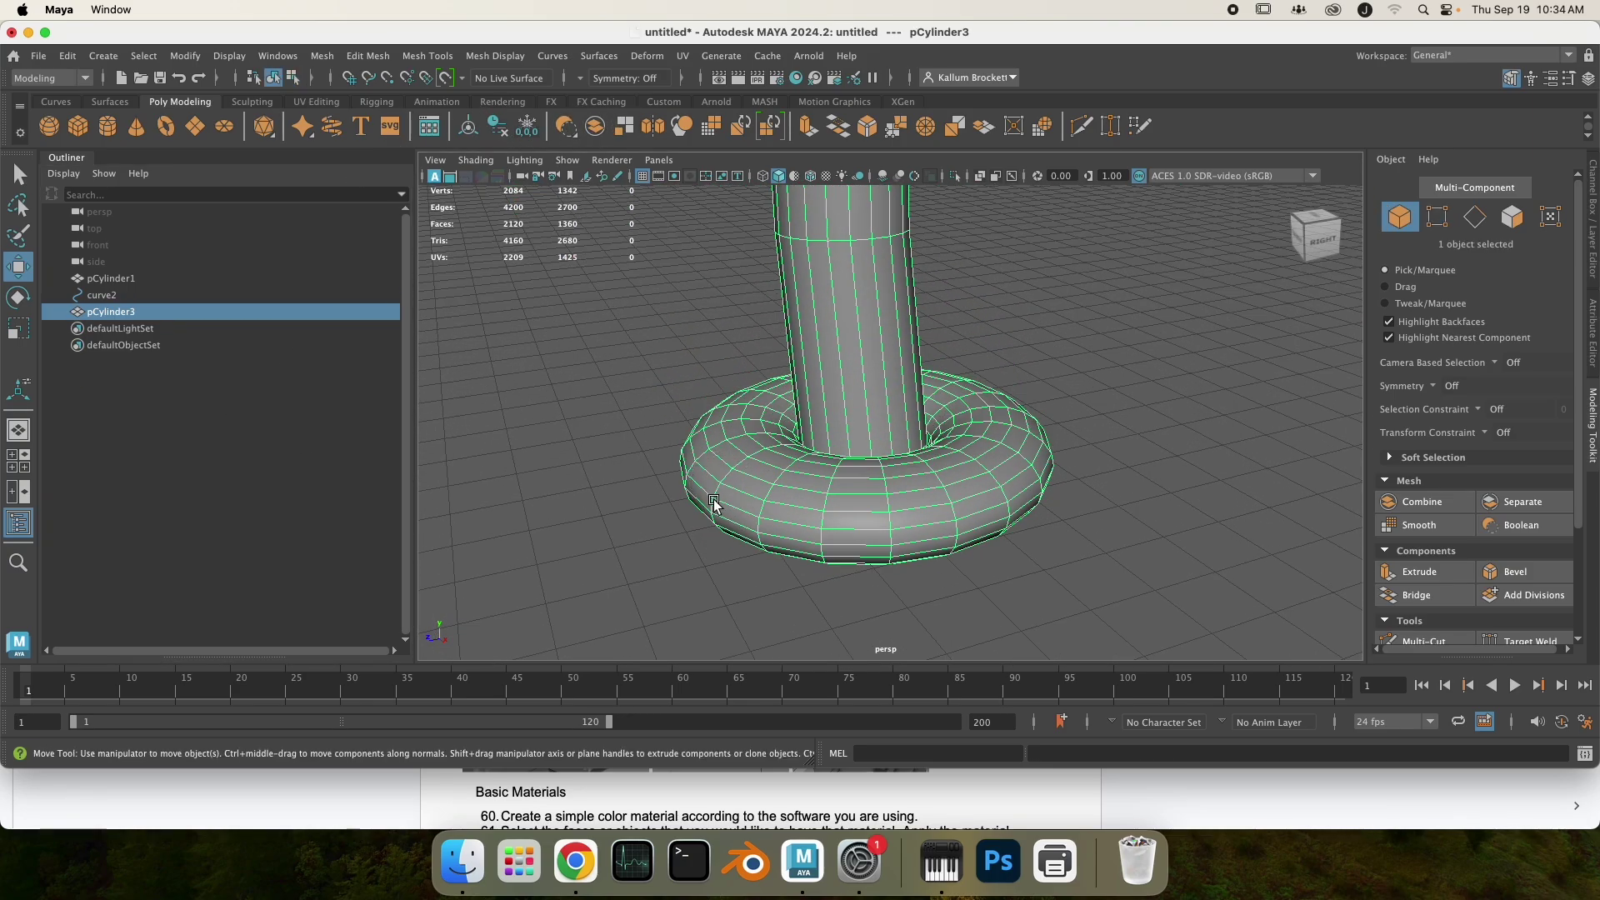
scroll(697, 478, down, 10)
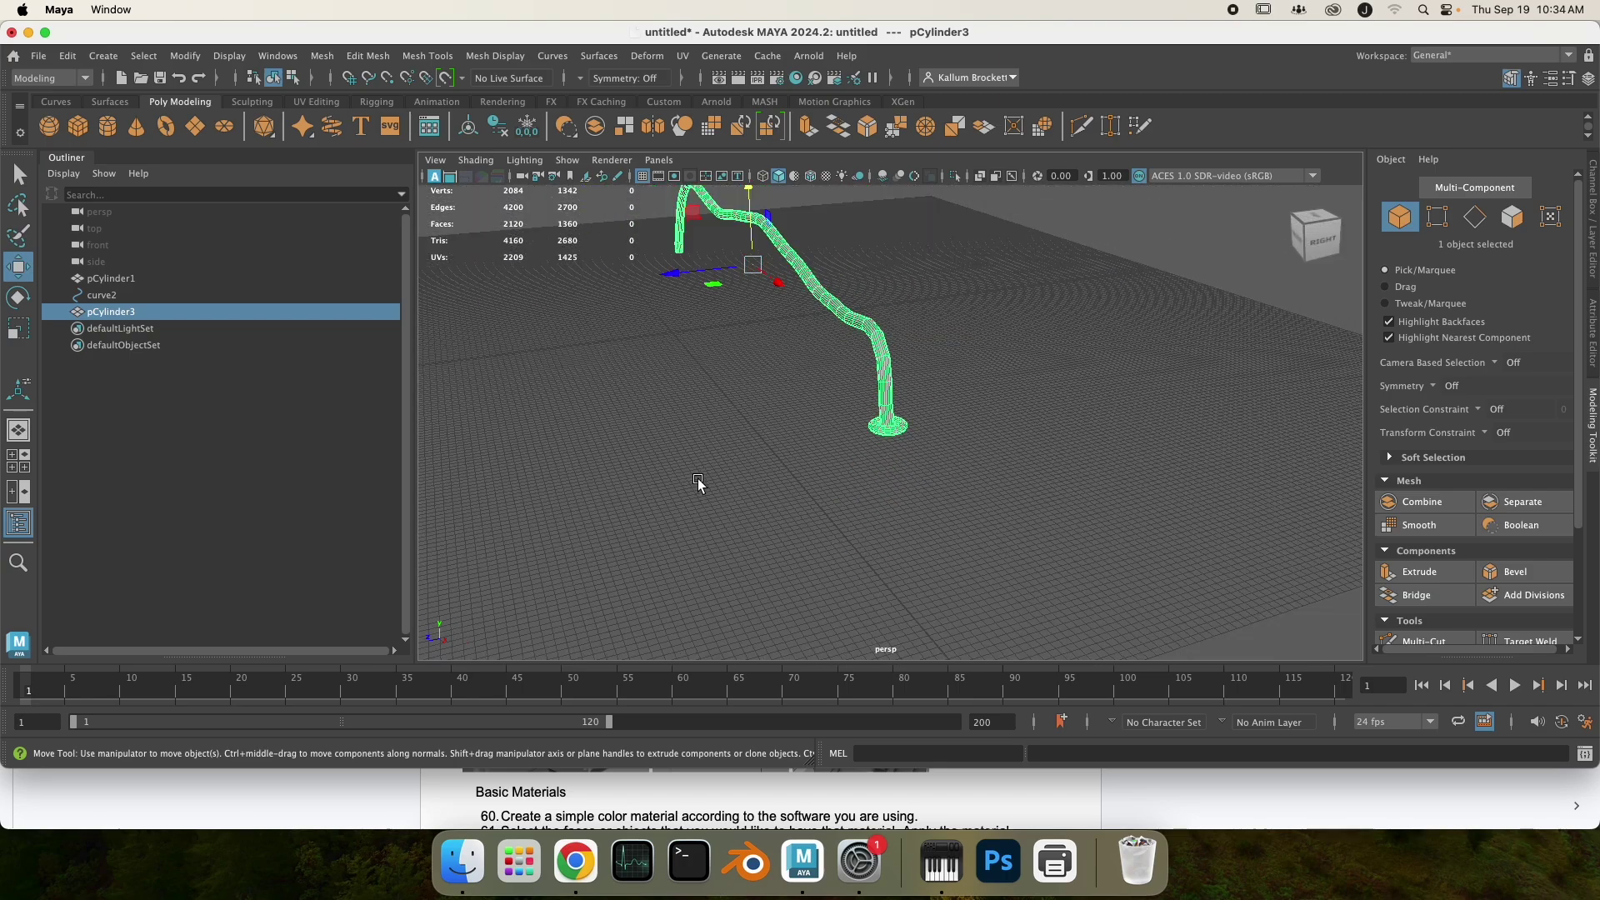